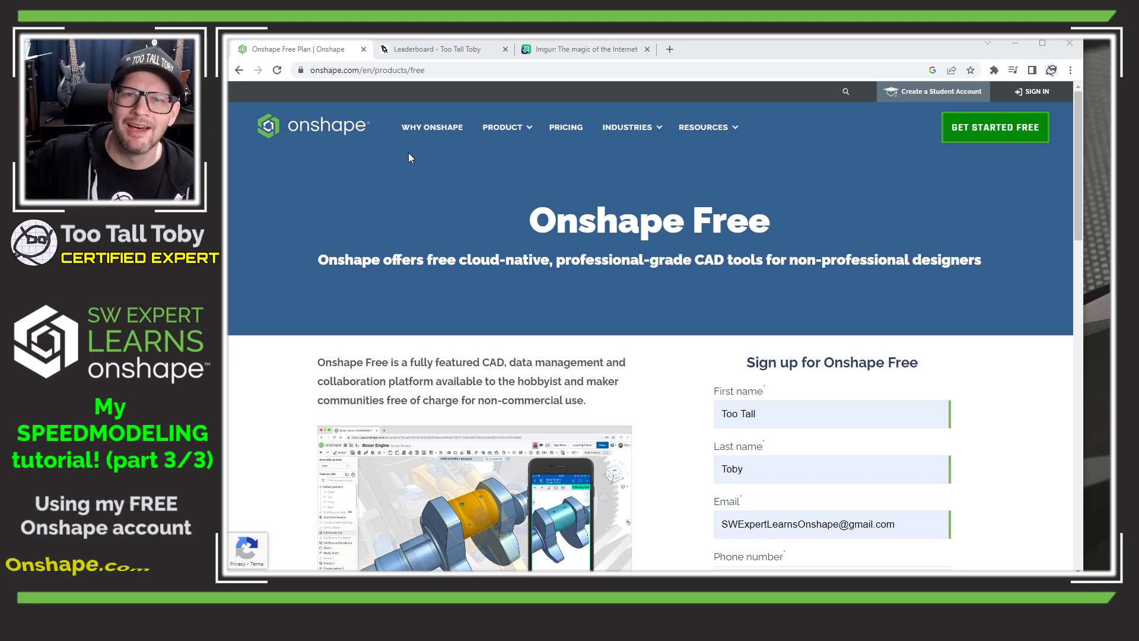
- Go to the Too Tall Toby leaderboard and scroll down to the April 2023 rankings
{"action": "left_click", "coordinate": [442, 50]}
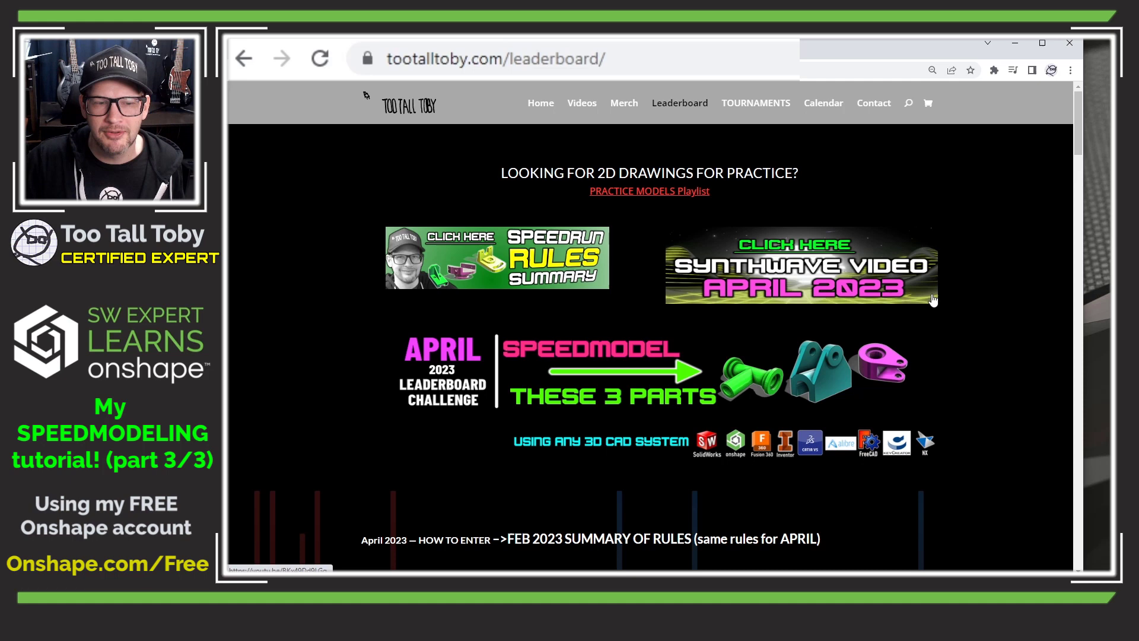
{"action": "scroll", "coordinate": [997, 305], "scroll_direction": "down", "scroll_amount": 2}
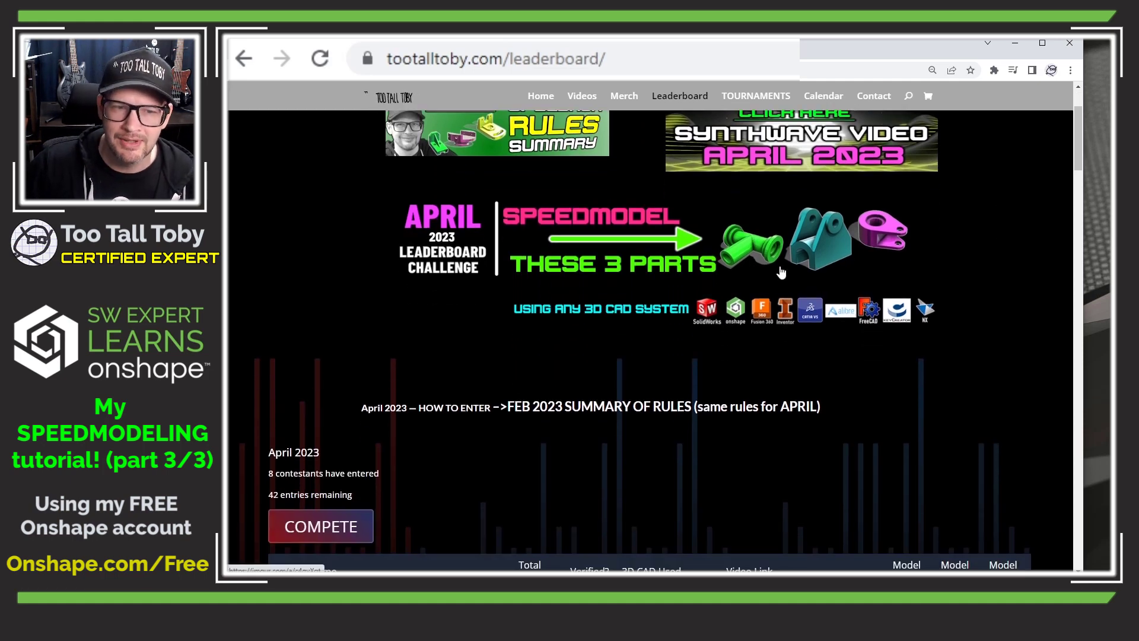
{"action": "scroll", "coordinate": [949, 251], "scroll_direction": "down", "scroll_amount": 1}
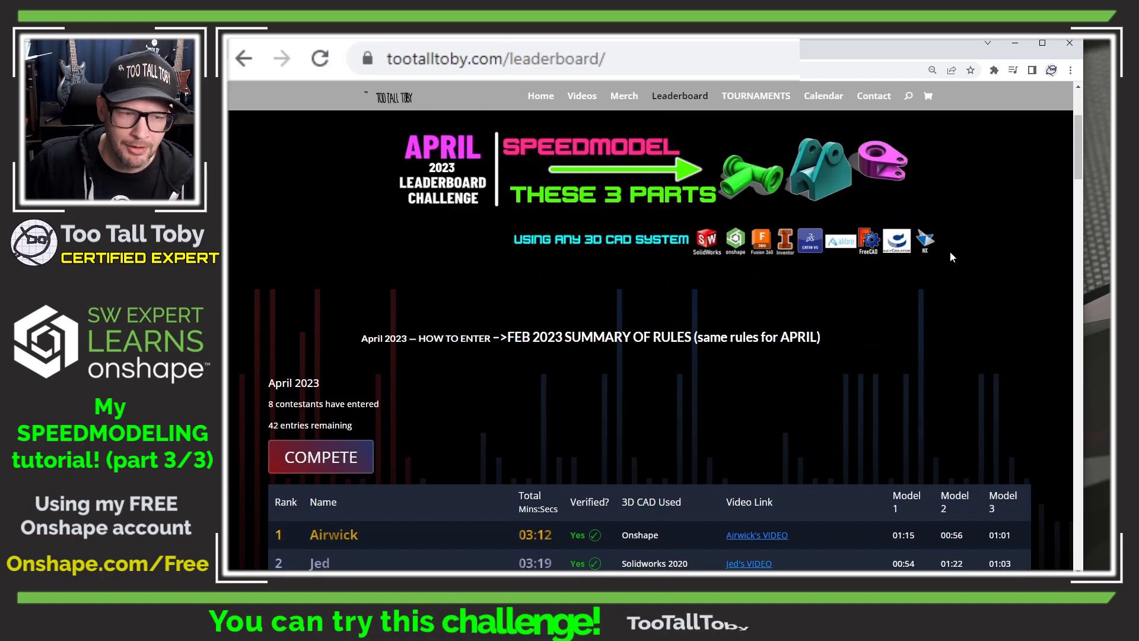
{"action": "scroll", "coordinate": [943, 251], "scroll_direction": "down", "scroll_amount": 2}
{"action": "scroll", "coordinate": [820, 245], "scroll_direction": "down", "scroll_amount": 2}
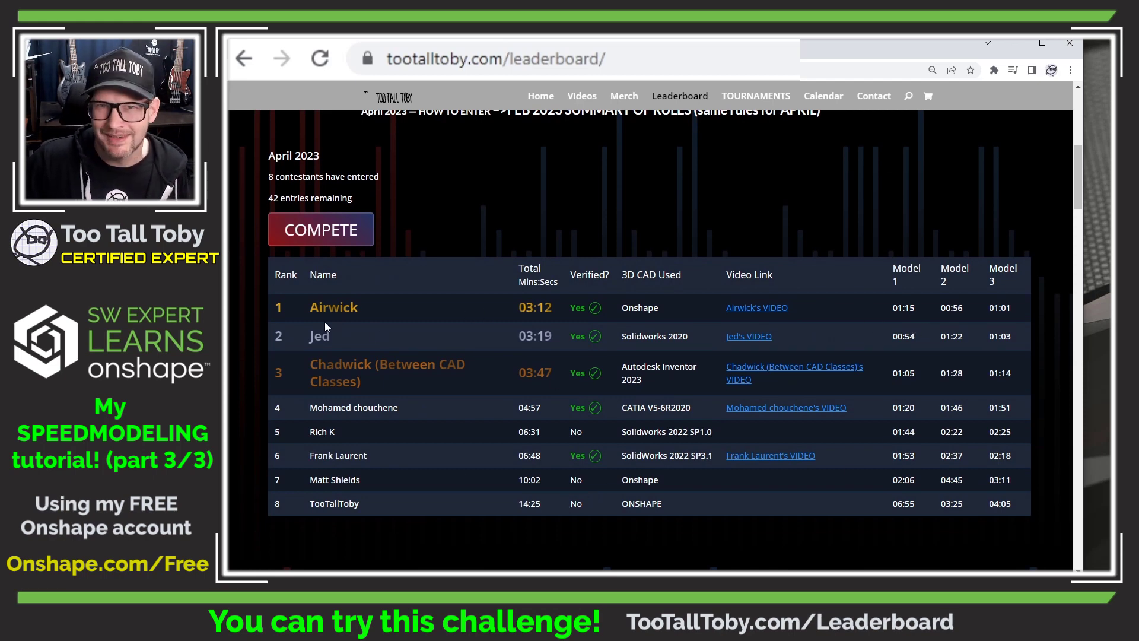
- Highlight the top entry's name, 03:12 time and Onshape CAD system, then return to the top
{"action": "double_click", "coordinate": [354, 308]}
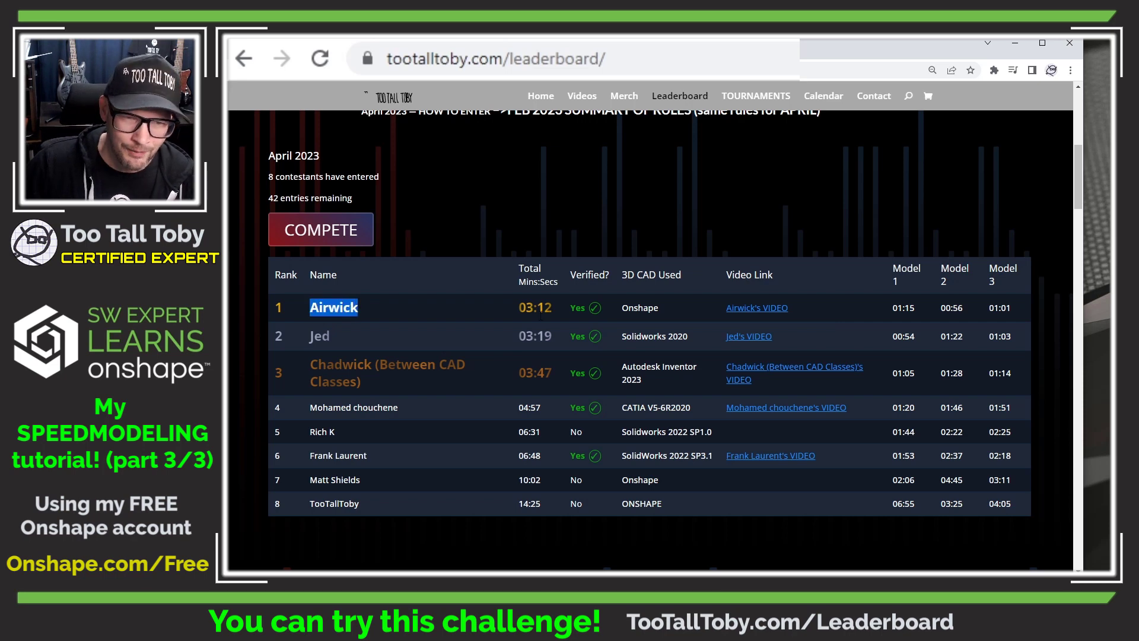
{"action": "left_click_drag", "start_coordinate": [516, 307], "coordinate": [553, 307]}
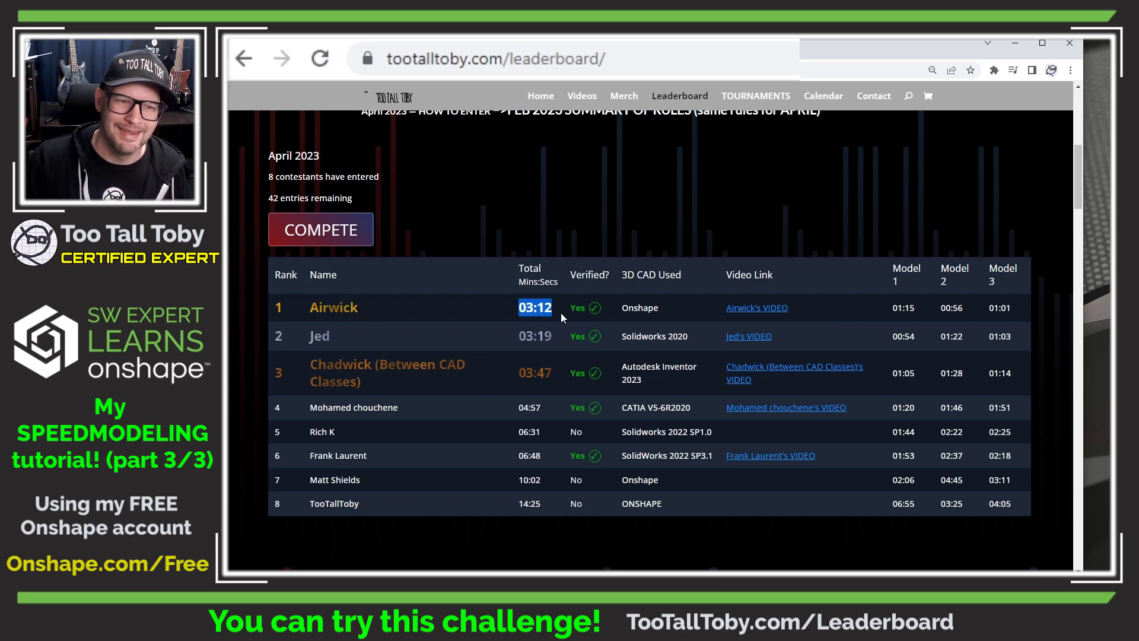
{"action": "left_click_drag", "start_coordinate": [621, 308], "coordinate": [663, 311]}
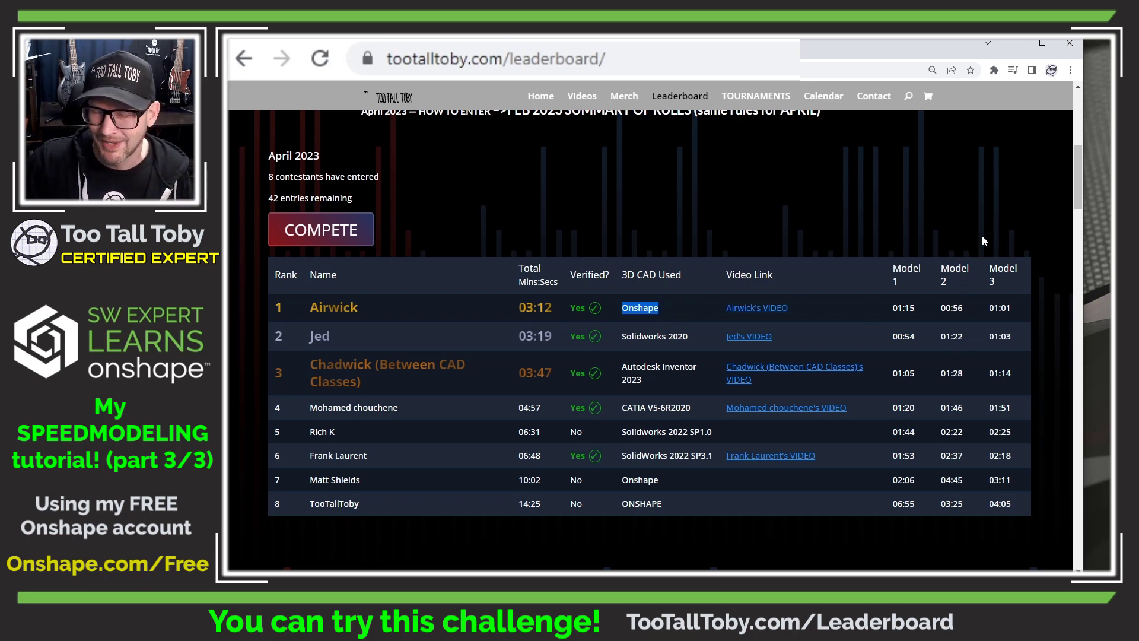
{"action": "left_click", "coordinate": [762, 316]}
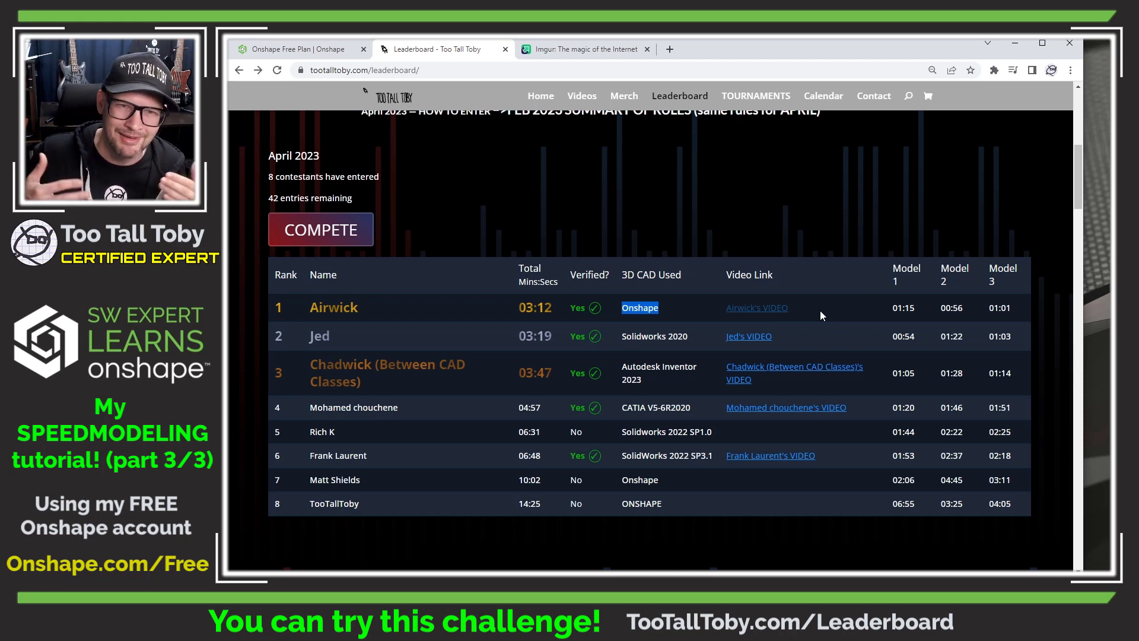
{"action": "scroll", "coordinate": [817, 315], "scroll_direction": "up", "scroll_amount": 2}
{"action": "scroll", "coordinate": [817, 315], "scroll_direction": "up", "scroll_amount": 5}
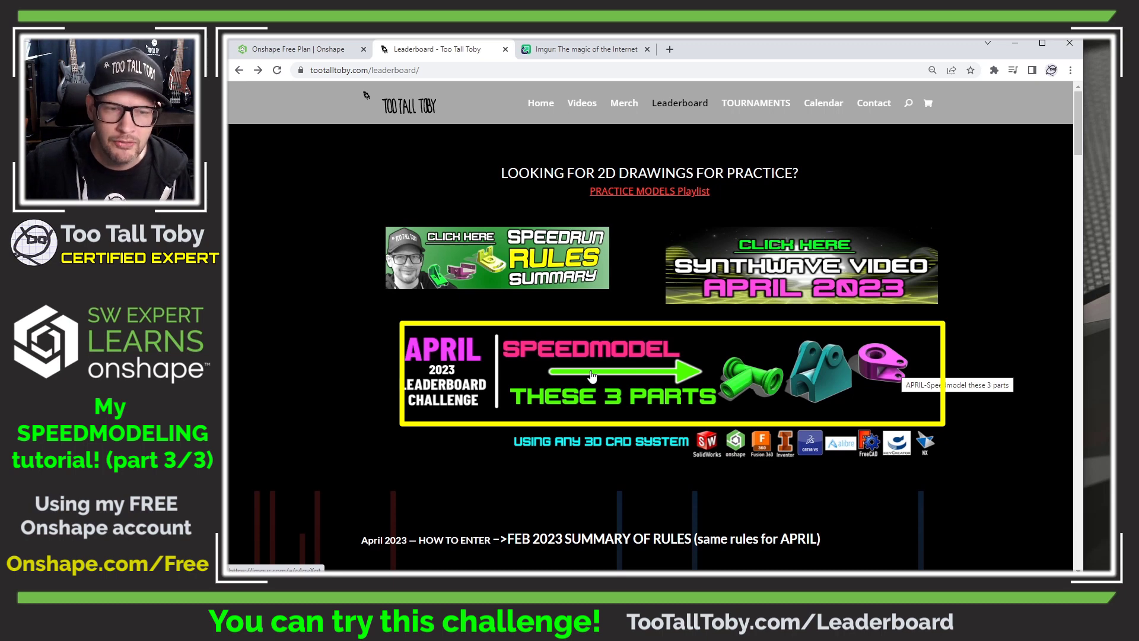
- Browse the Imgur challenge drawings down to Model 3 and detach that tab into its own window
{"action": "left_click", "coordinate": [584, 49]}
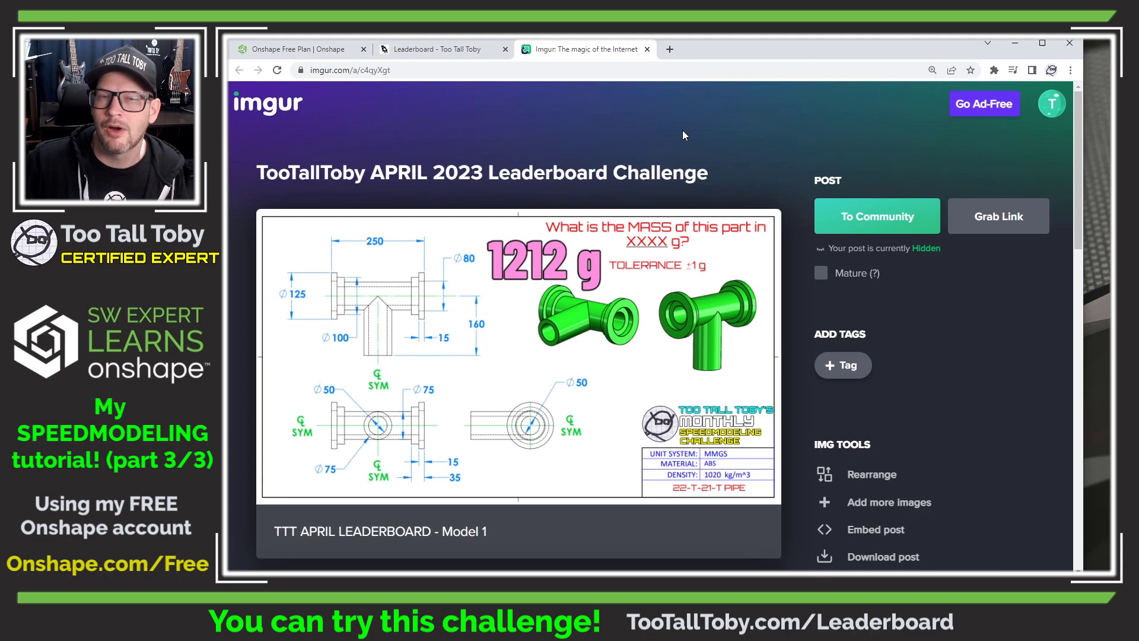
{"action": "scroll", "coordinate": [684, 207], "scroll_direction": "down", "scroll_amount": 5}
{"action": "scroll", "coordinate": [683, 231], "scroll_direction": "down", "scroll_amount": 3}
{"action": "scroll", "coordinate": [685, 240], "scroll_direction": "down", "scroll_amount": 5}
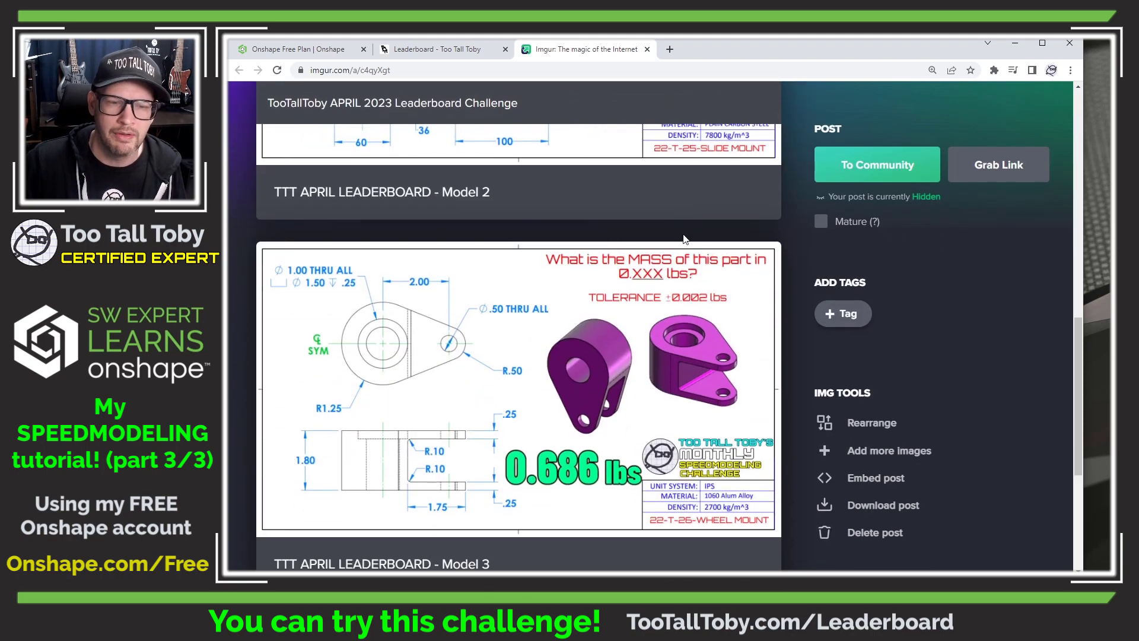
{"action": "scroll", "coordinate": [684, 239], "scroll_direction": "down", "scroll_amount": 3}
{"action": "scroll", "coordinate": [682, 234], "scroll_direction": "up", "scroll_amount": 3}
{"action": "scroll", "coordinate": [650, 274], "scroll_direction": "up", "scroll_amount": 2}
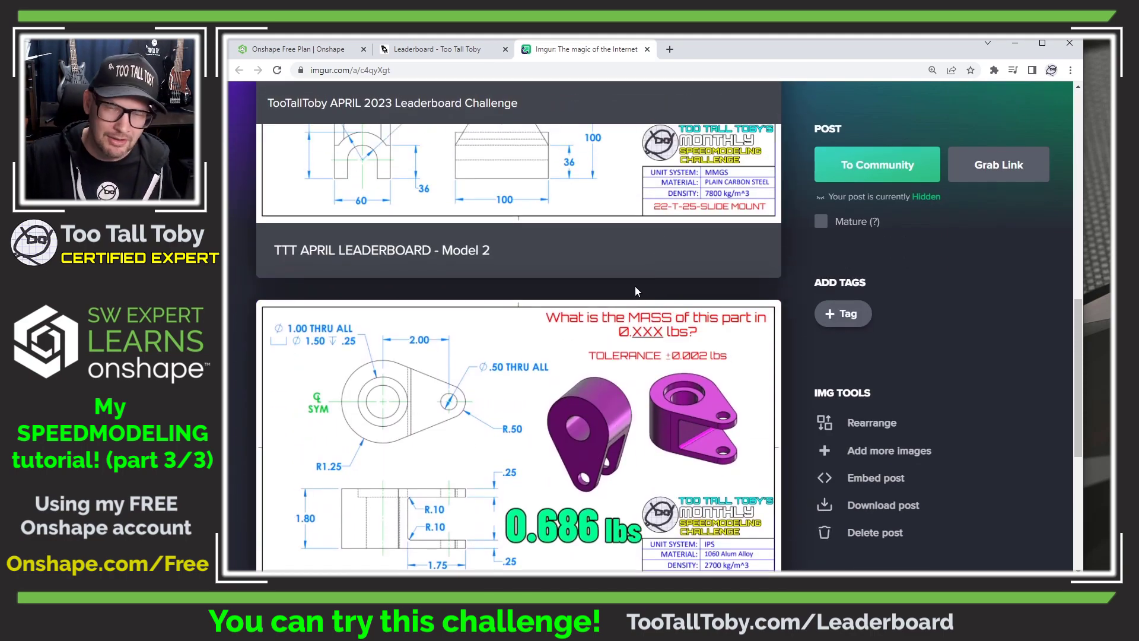
{"action": "scroll", "coordinate": [635, 286], "scroll_direction": "down", "scroll_amount": 1}
{"action": "scroll", "coordinate": [634, 267], "scroll_direction": "down", "scroll_amount": 1}
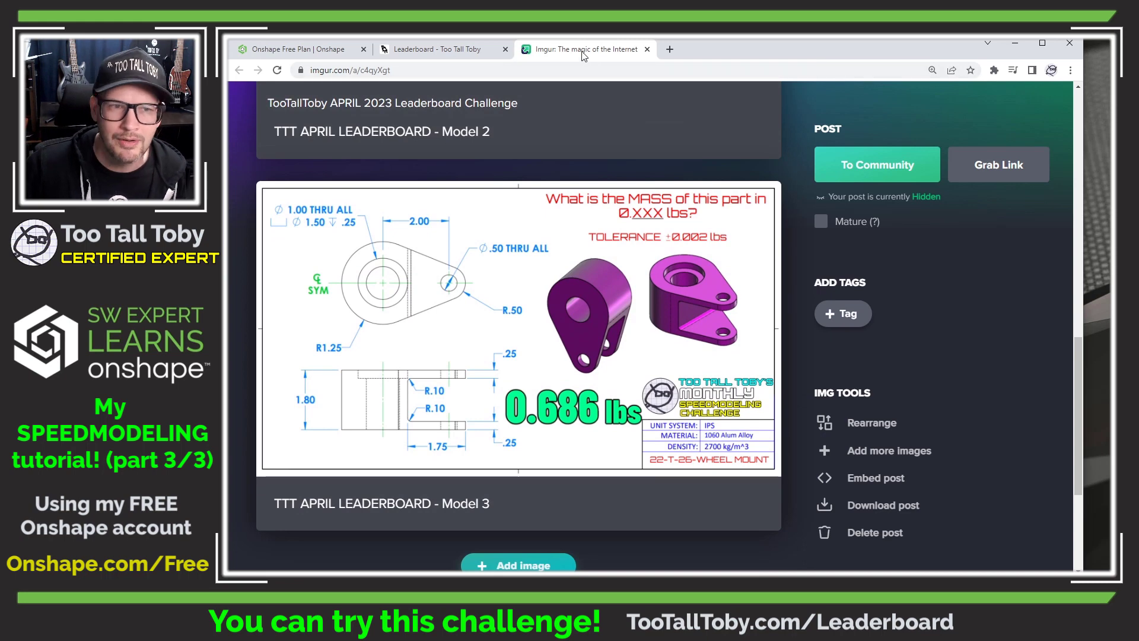
{"action": "left_click_drag", "start_coordinate": [556, 55], "coordinate": [1136, 53]}
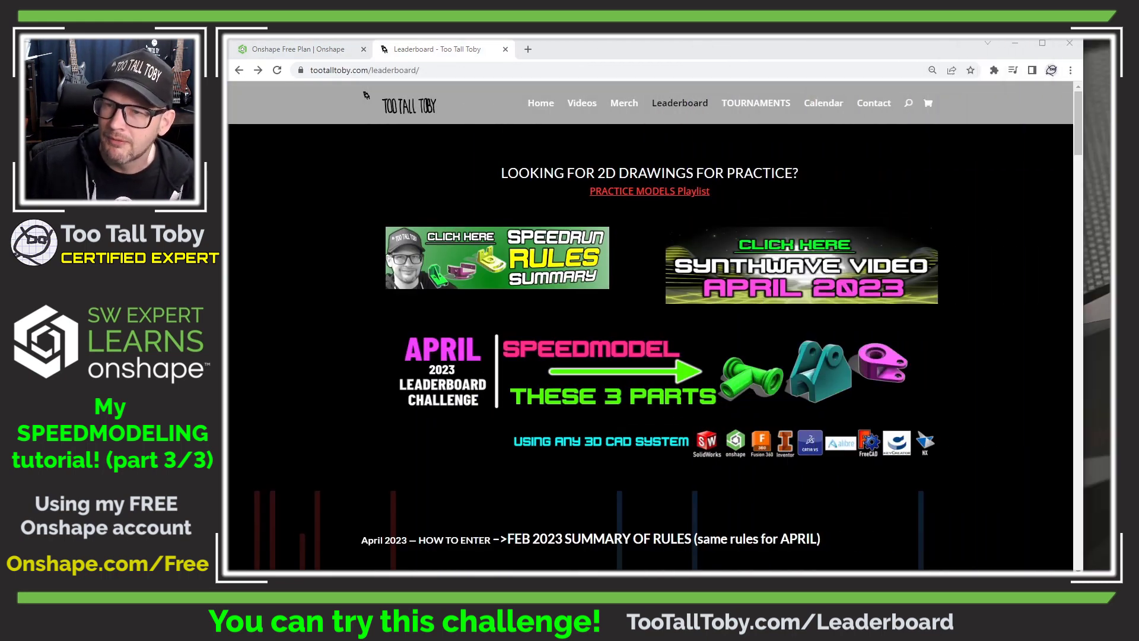
- Scroll the leaderboard page and open the challenge timer page with the COMPETE button
{"action": "scroll", "coordinate": [581, 328], "scroll_direction": "down", "scroll_amount": 5}
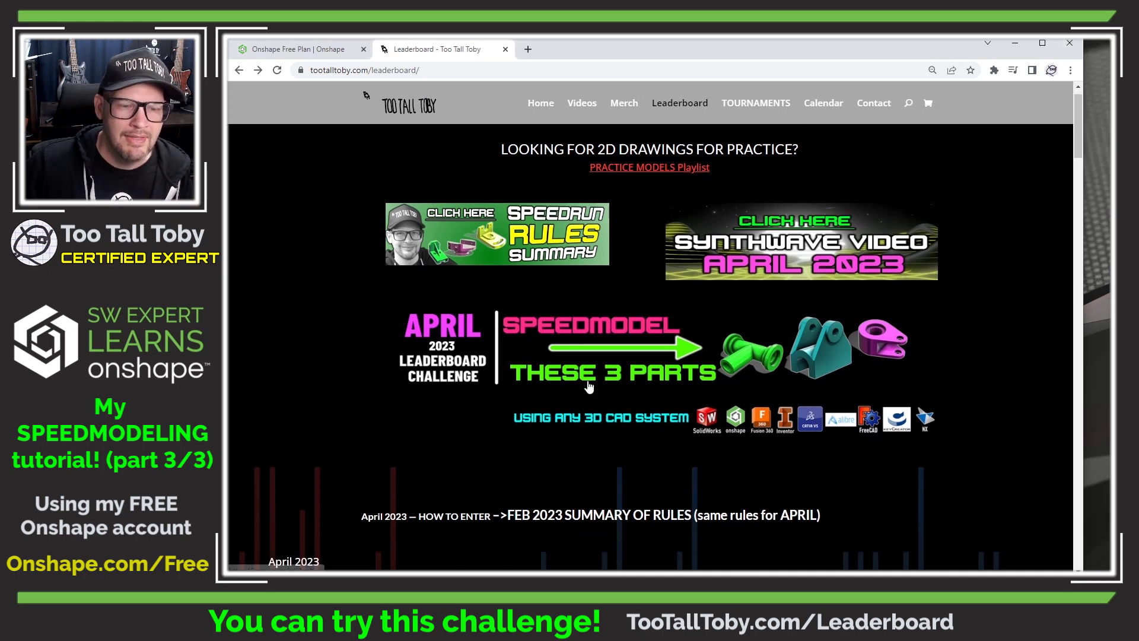
{"action": "scroll", "coordinate": [582, 329], "scroll_direction": "down", "scroll_amount": 1}
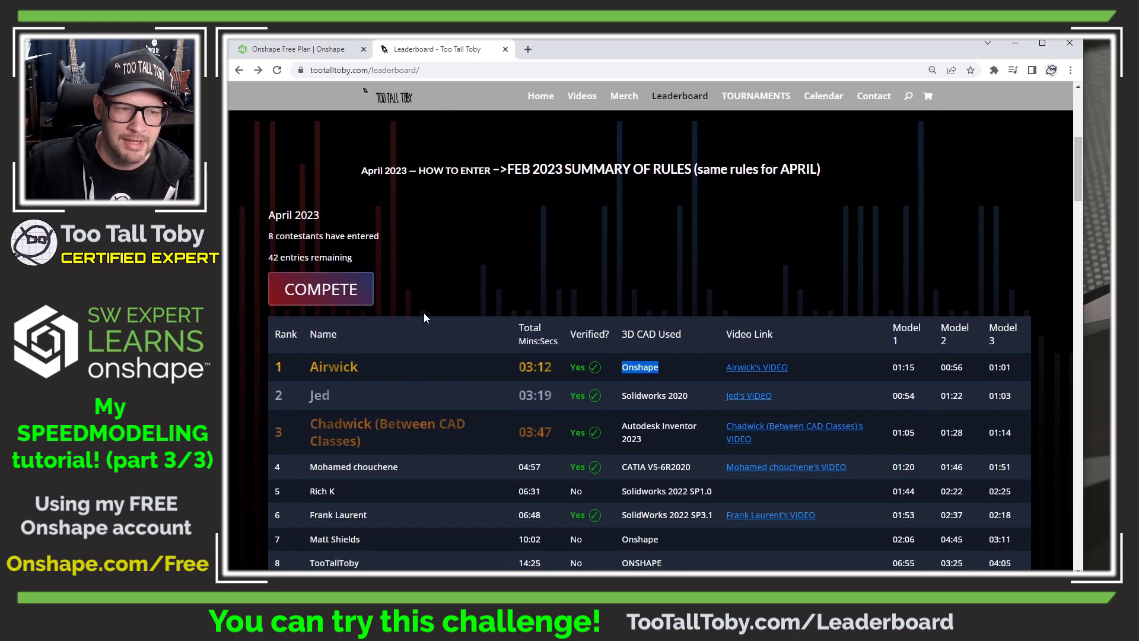
{"action": "left_click", "coordinate": [325, 297]}
{"action": "scroll", "coordinate": [912, 315], "scroll_direction": "down", "scroll_amount": 1}
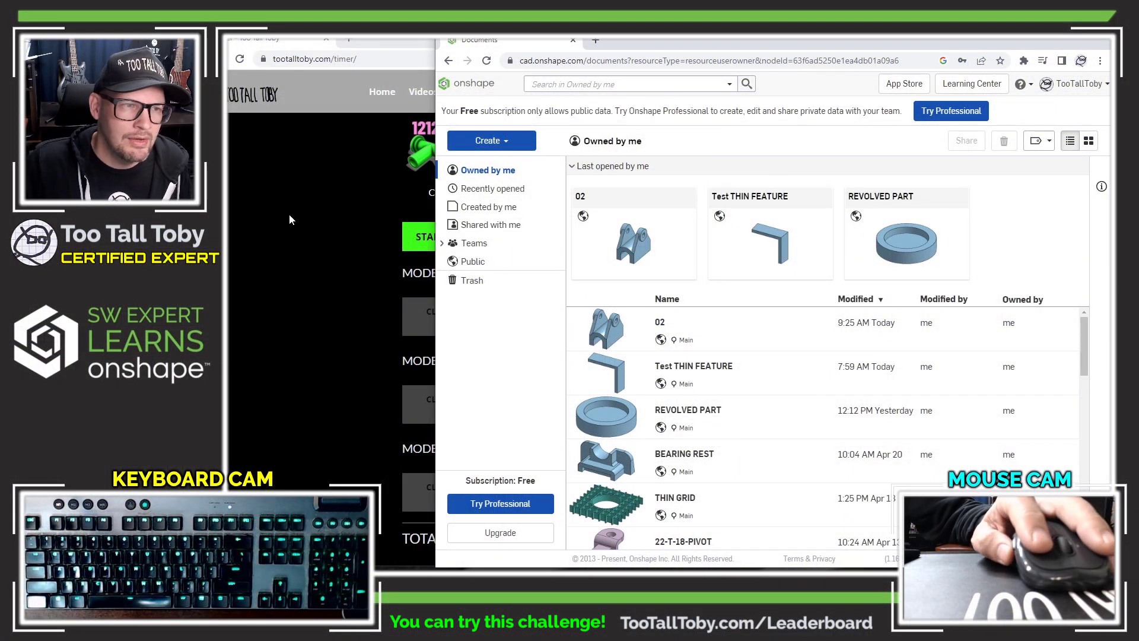
- Bring the timer window forward and narrow it to reveal the Onshape documents list
{"action": "left_click", "coordinate": [290, 214]}
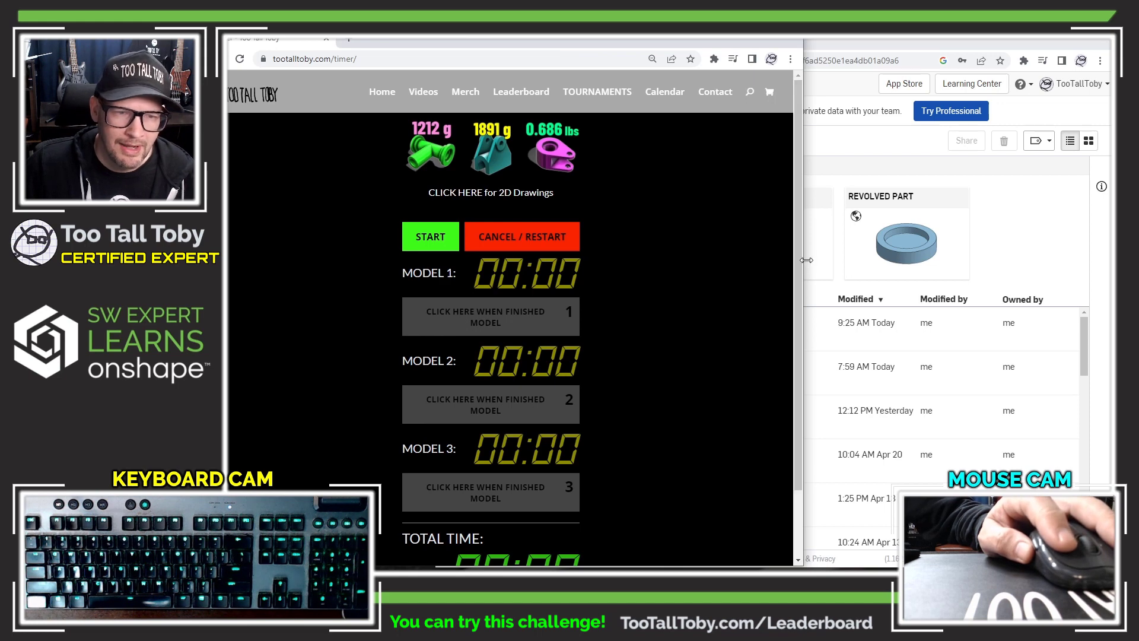
{"action": "left_click_drag", "start_coordinate": [806, 260], "coordinate": [461, 261]}
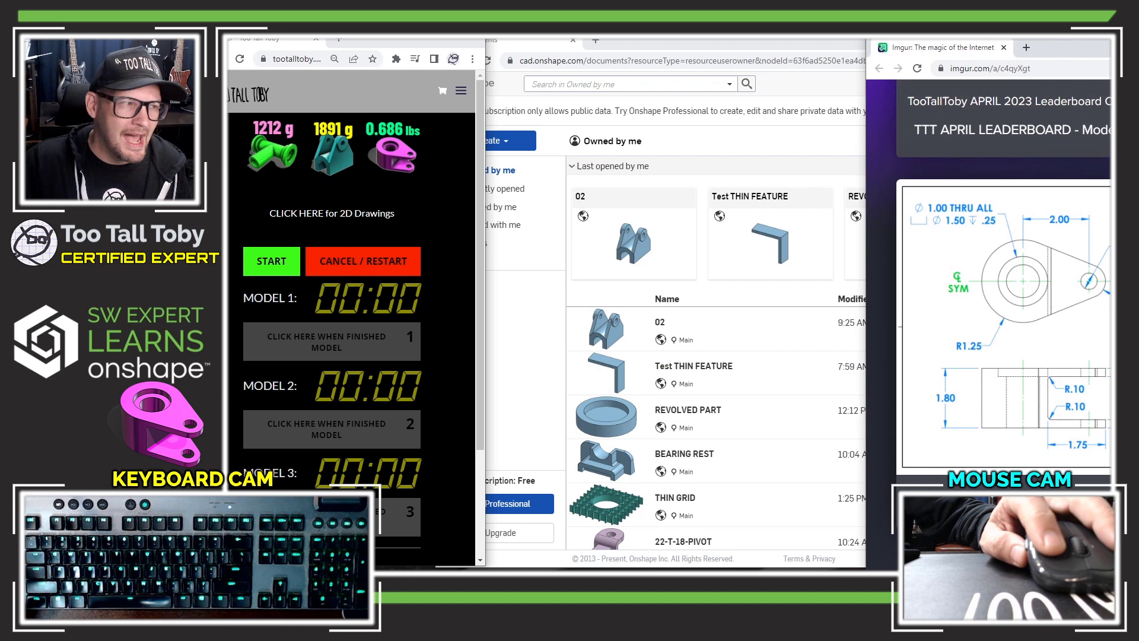
- Pull the Imgur Model 3 drawing into view, mark up the teardrop outline, then clear the annotations
{"action": "mouse_move", "coordinate": [1109, 50]}
{"action": "left_mouse_down"}
{"action": "mouse_move", "coordinate": [711, 43]}
{"action": "mouse_move", "coordinate": [721, 39]}
{"action": "left_mouse_up"}
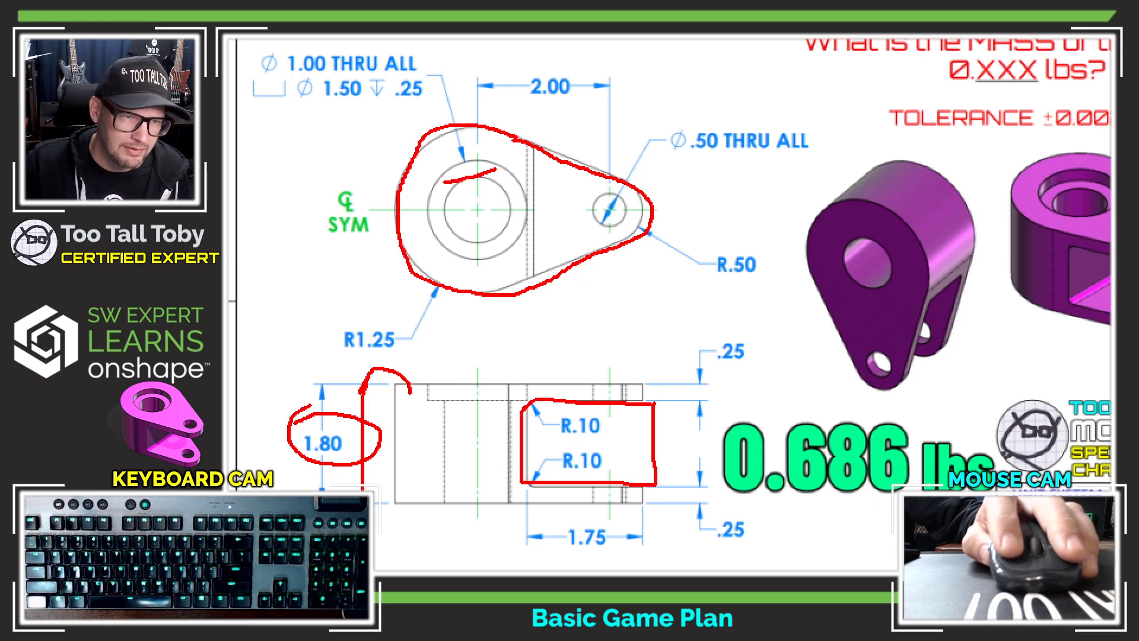
{"action": "left_click_drag", "start_coordinate": [495, 170], "coordinate": [511, 255]}
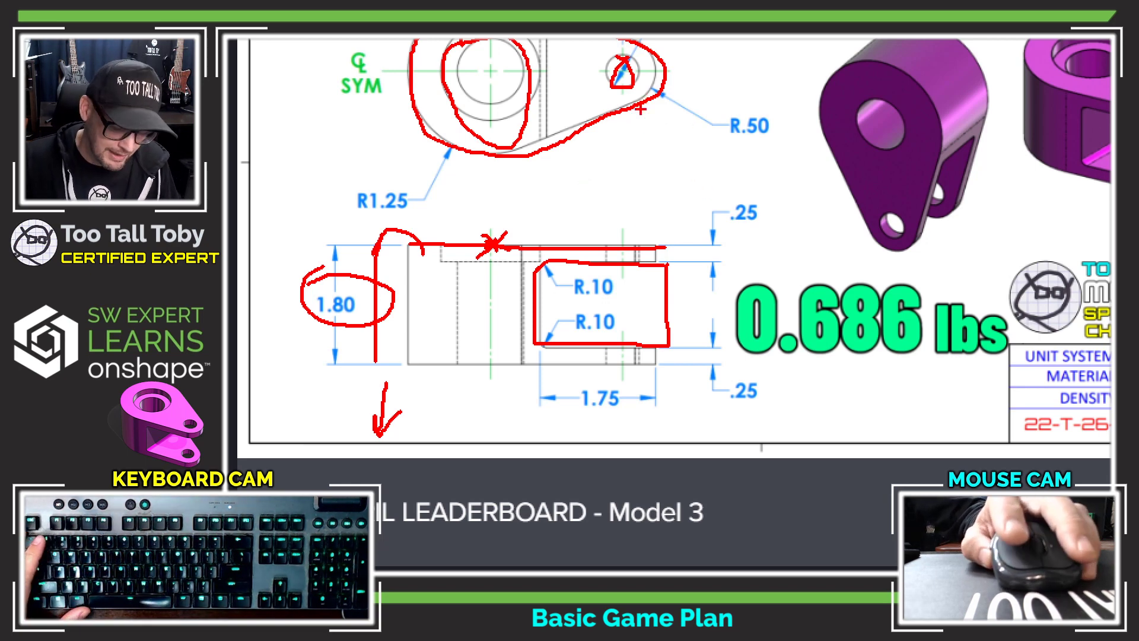
{"action": "key", "text": "Escape"}
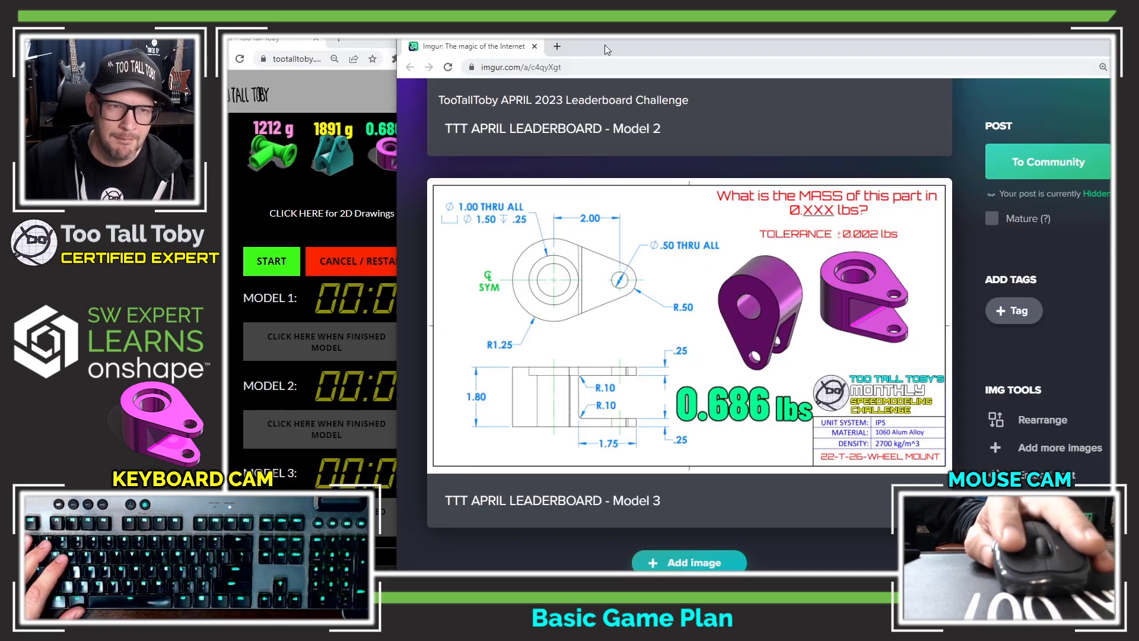
- Close the Imgur window, start the Model 1 timer, and create a new Onshape document named '03'
{"action": "key", "text": "ctrl+w"}
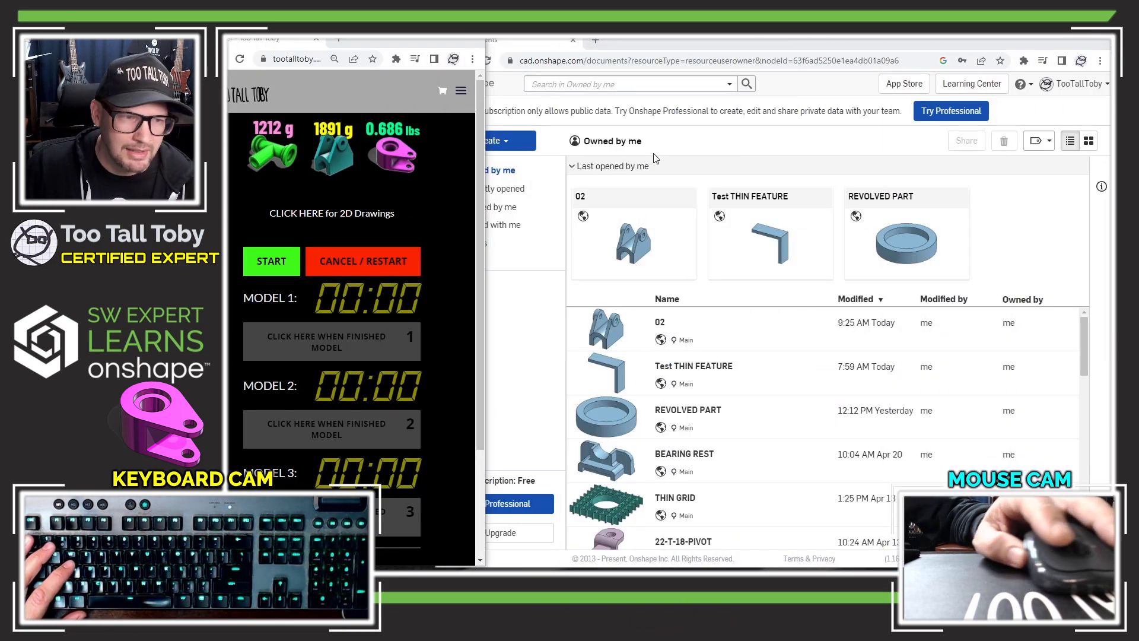
{"action": "left_click", "coordinate": [243, 258]}
{"action": "left_click", "coordinate": [501, 141]}
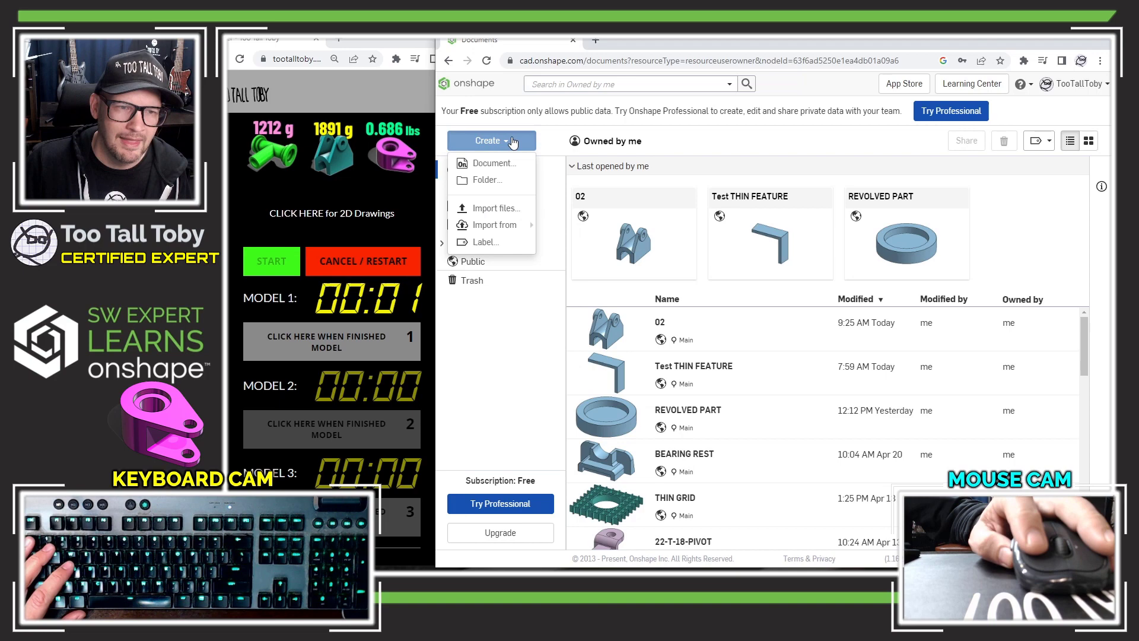
{"action": "left_click", "coordinate": [491, 164]}
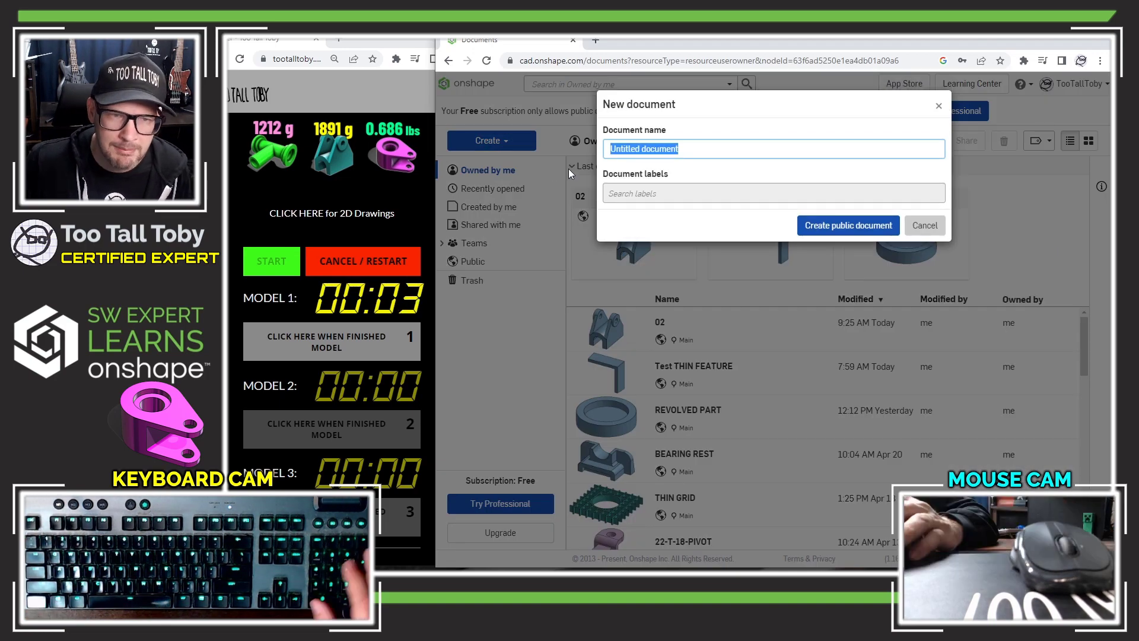
{"action": "type", "text": "03"}
{"action": "key", "text": "Return"}
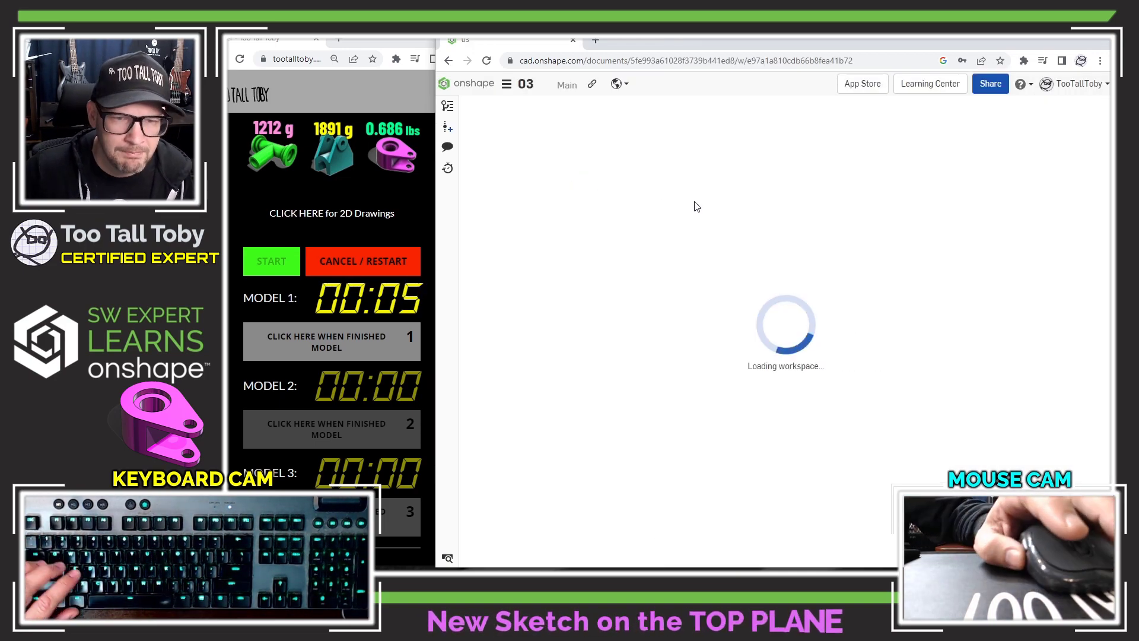
- Start Sketch 1 on the Top plane, viewed face-on, with the Line tool active
{"action": "left_click", "coordinate": [699, 334]}
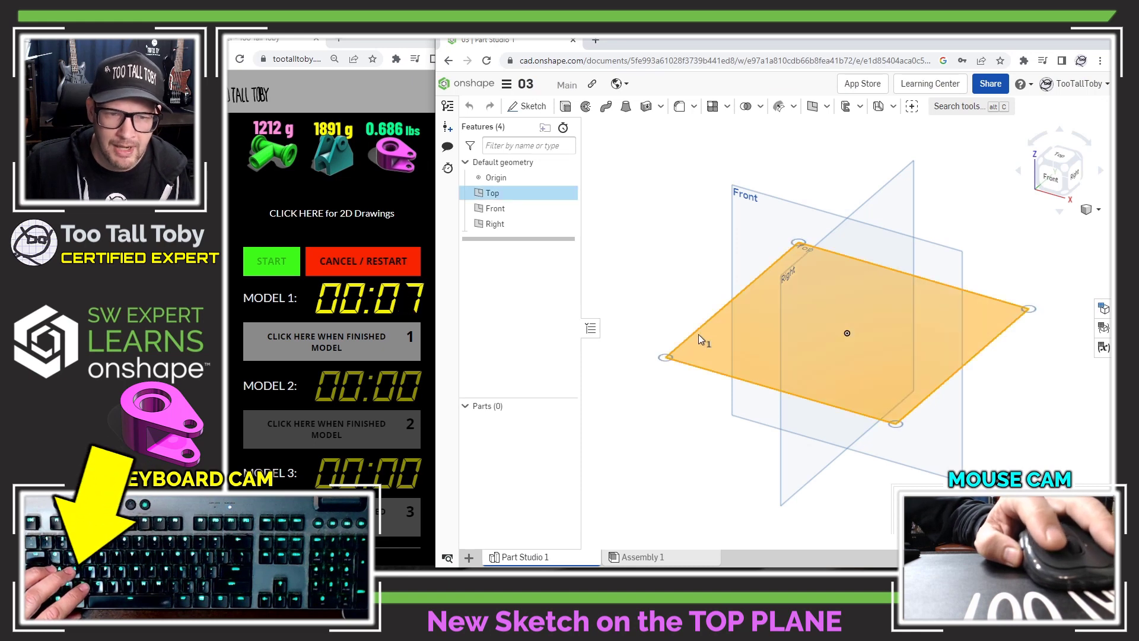
{"action": "key", "text": "s"}
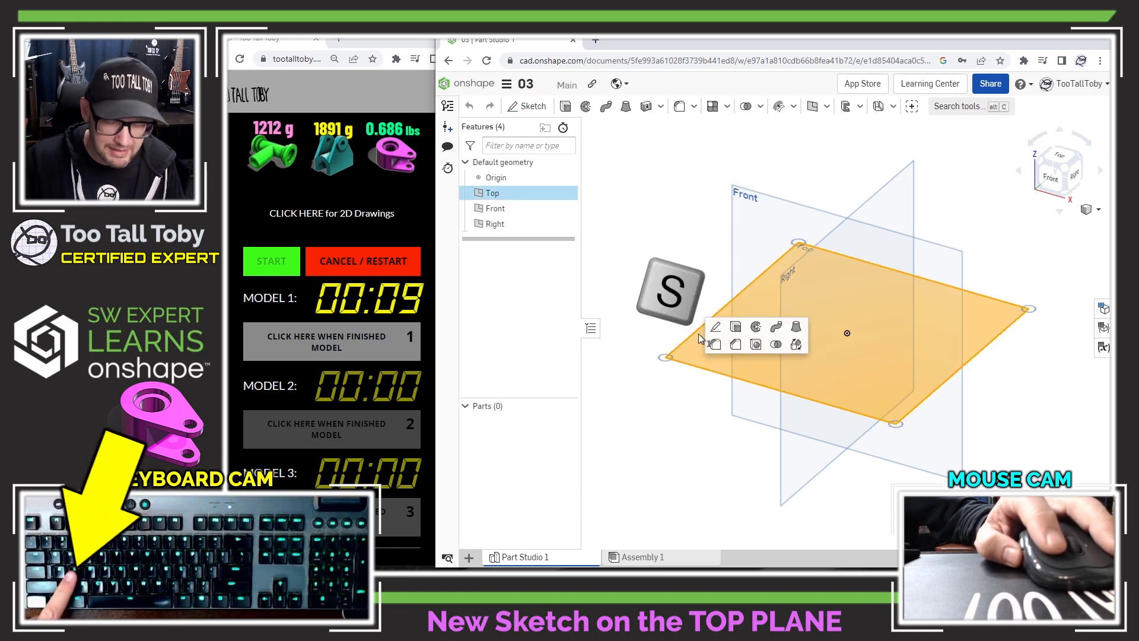
{"action": "left_click", "coordinate": [715, 326]}
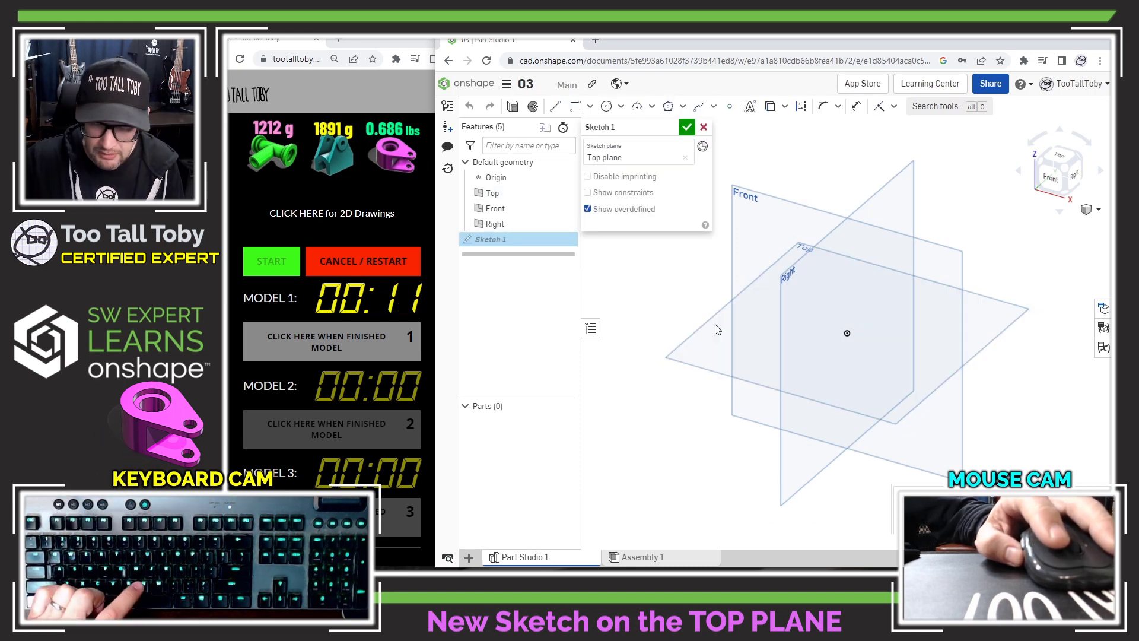
{"action": "key", "text": "n"}
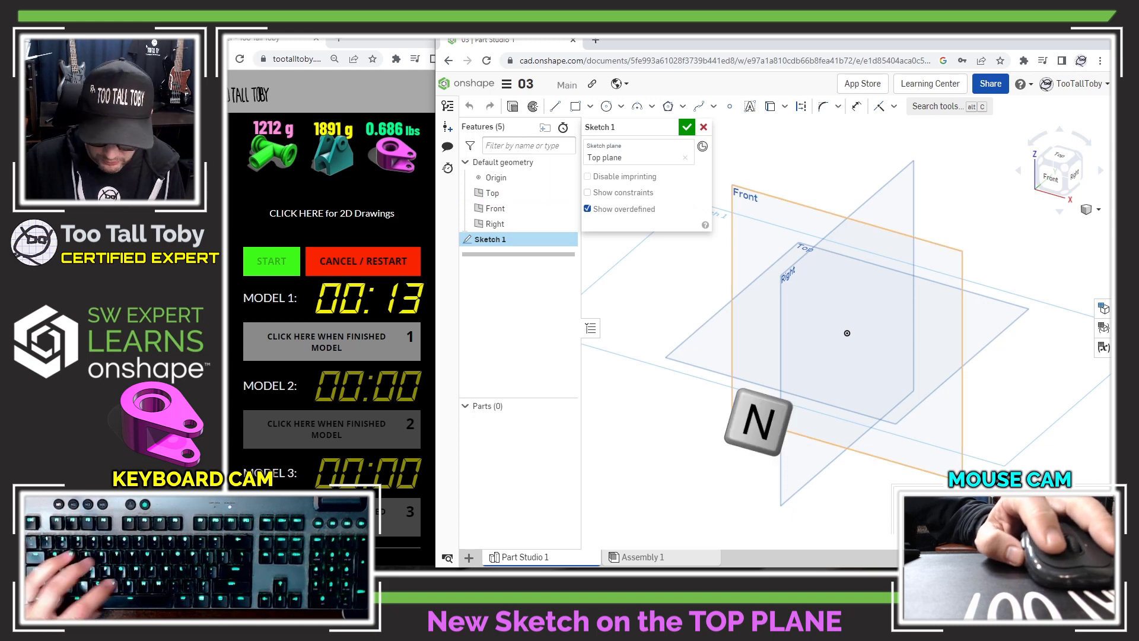
{"action": "key", "text": "s"}
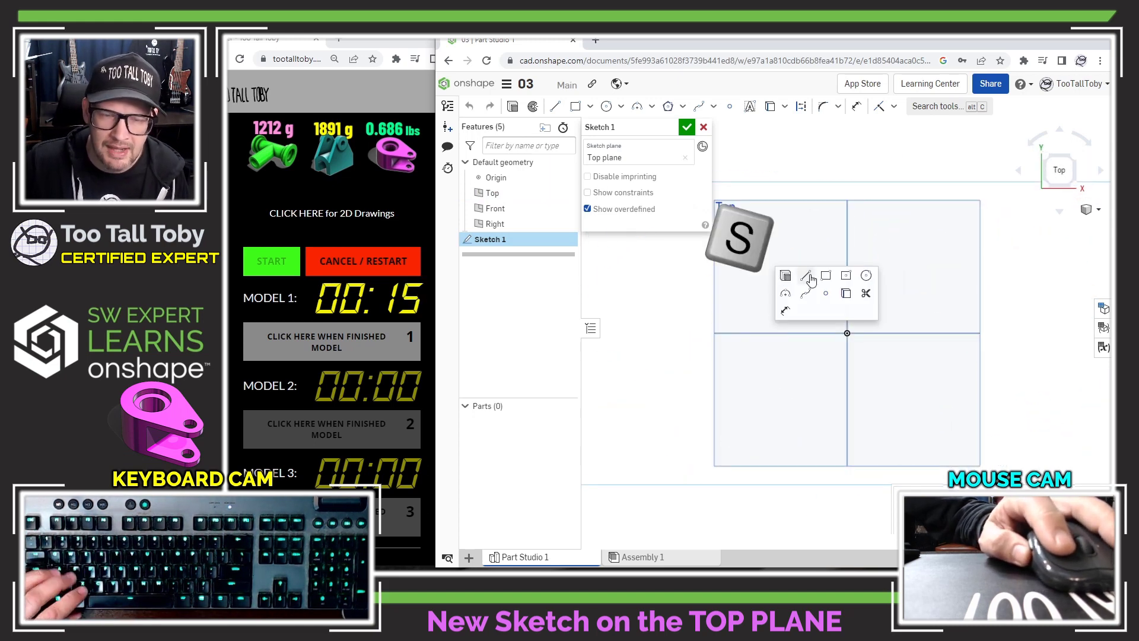
{"action": "left_click", "coordinate": [807, 276]}
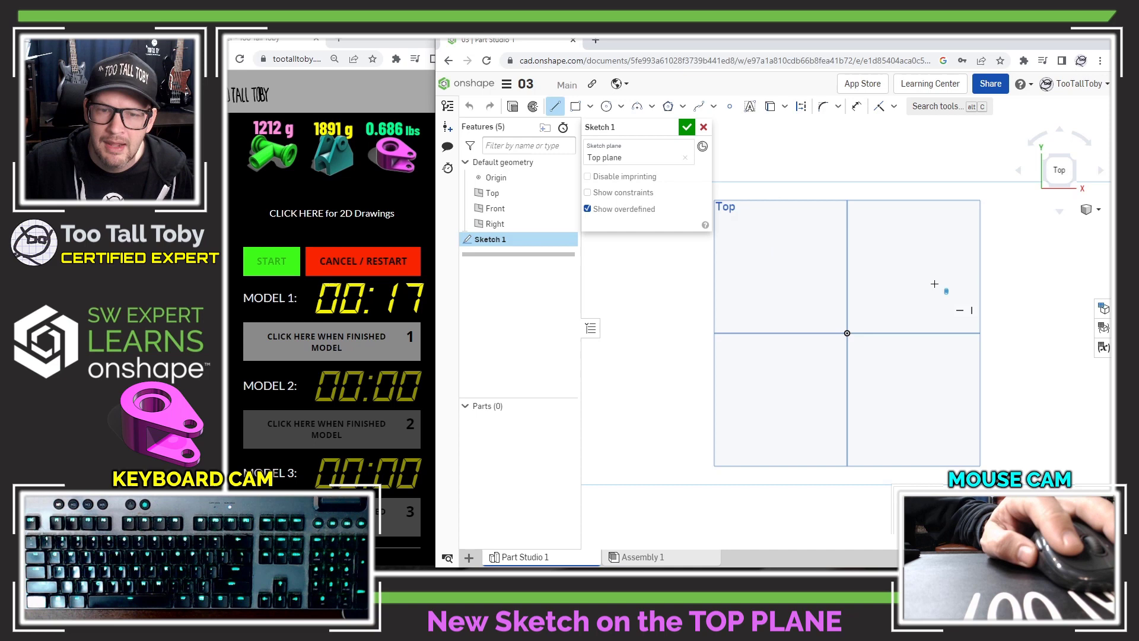
- Draw a closed teardrop of line, large arc, line and small arc around the origin
{"action": "left_click", "coordinate": [877, 264]}
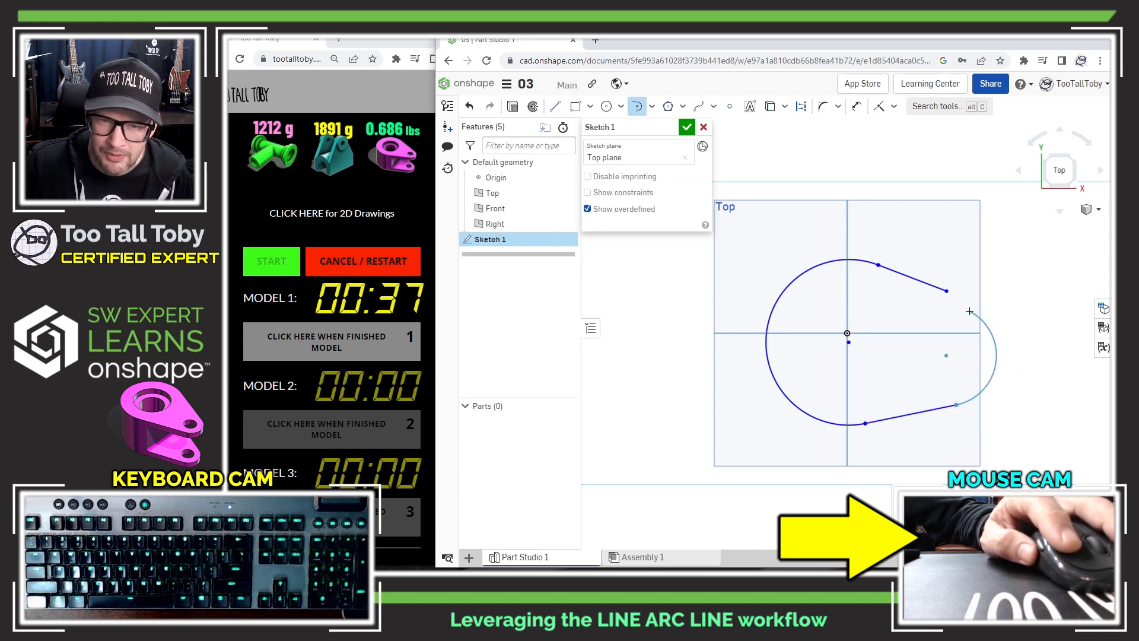
{"action": "left_click", "coordinate": [947, 292]}
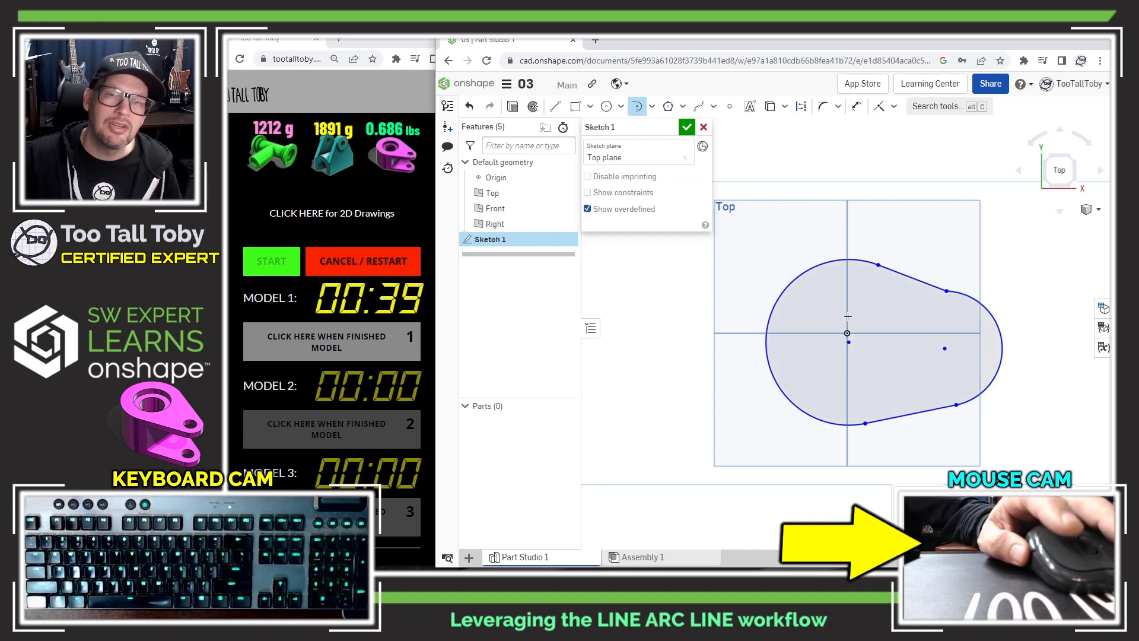
{"action": "key", "text": "Escape"}
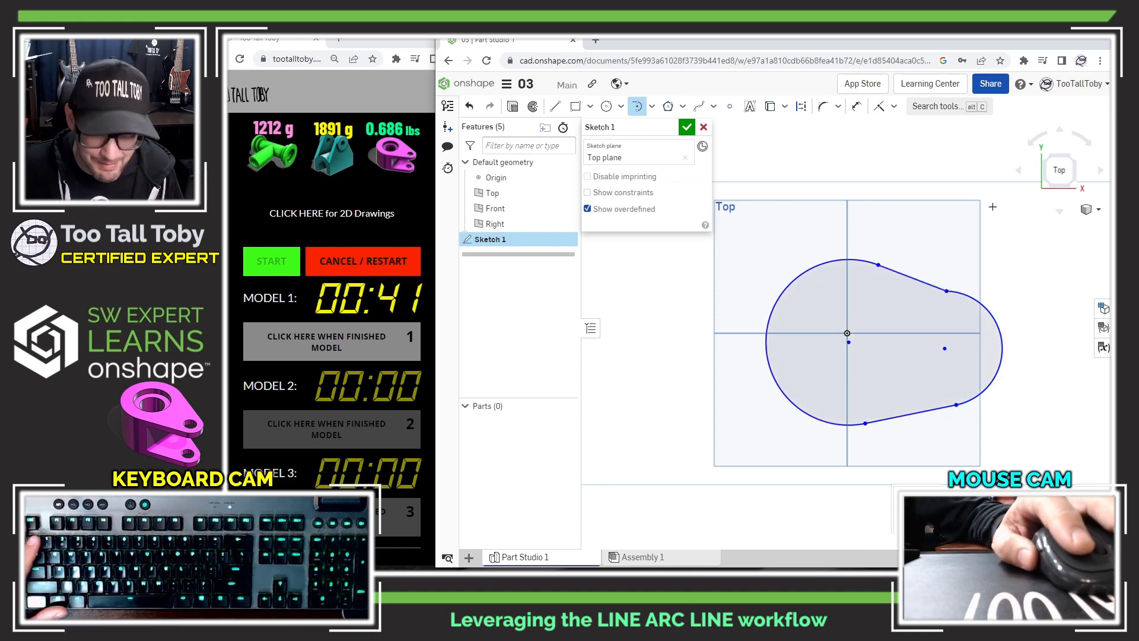
- Make the line tangent to the arc, centre the large arc on the origin, and level the small arc's centre with it
{"action": "left_click", "coordinate": [931, 300]}
{"action": "key", "text": "t"}
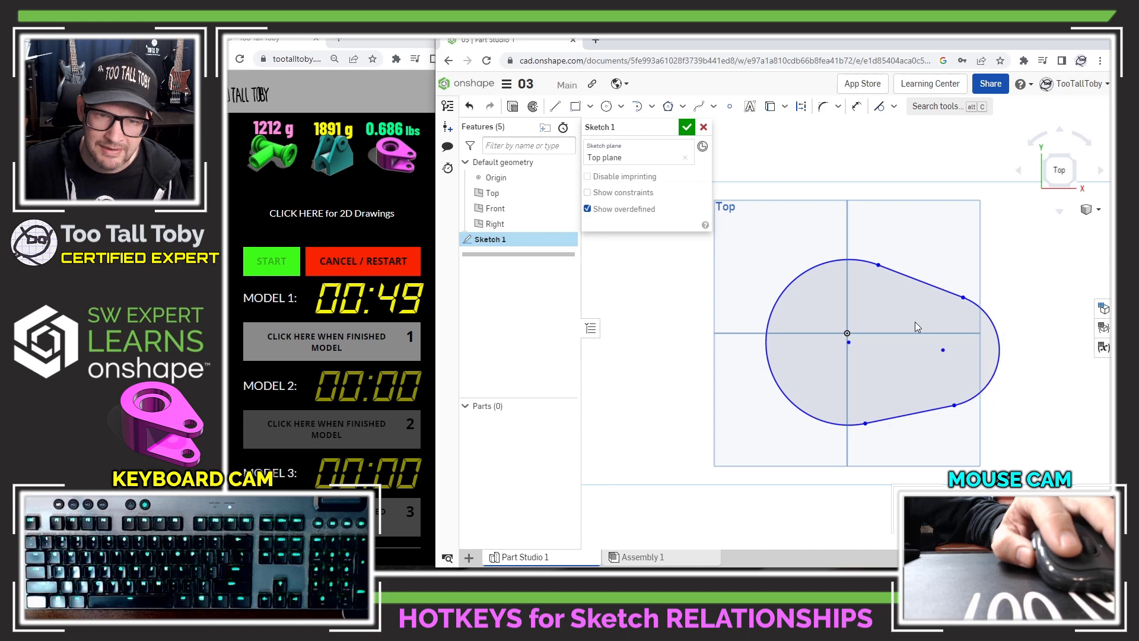
{"action": "left_click_drag", "start_coordinate": [849, 343], "coordinate": [847, 336]}
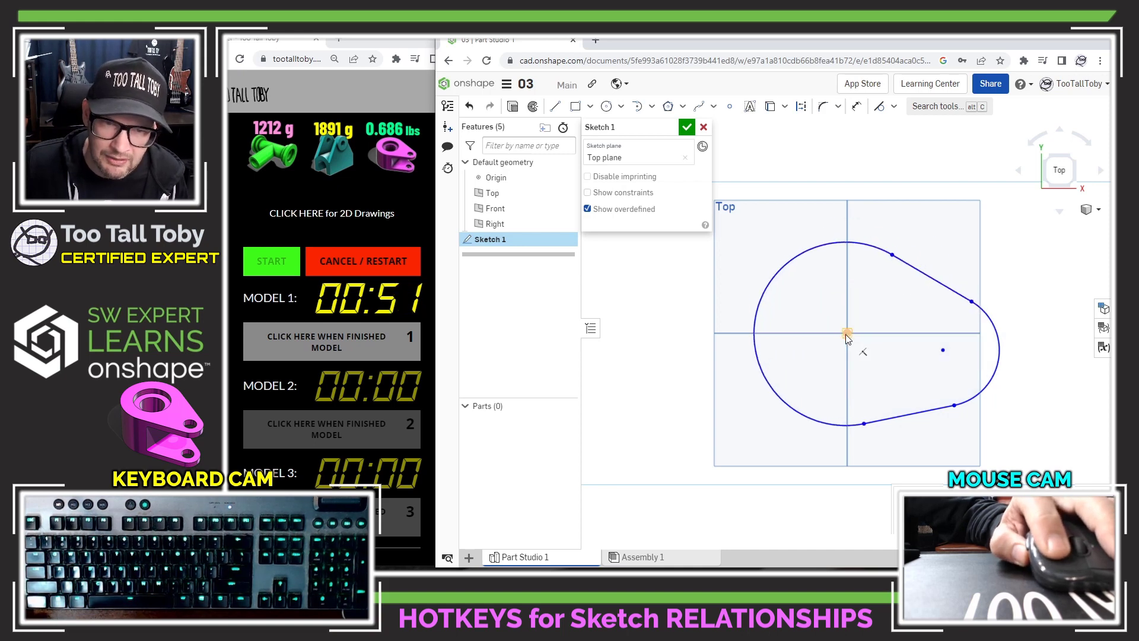
{"action": "left_click", "coordinate": [943, 351]}
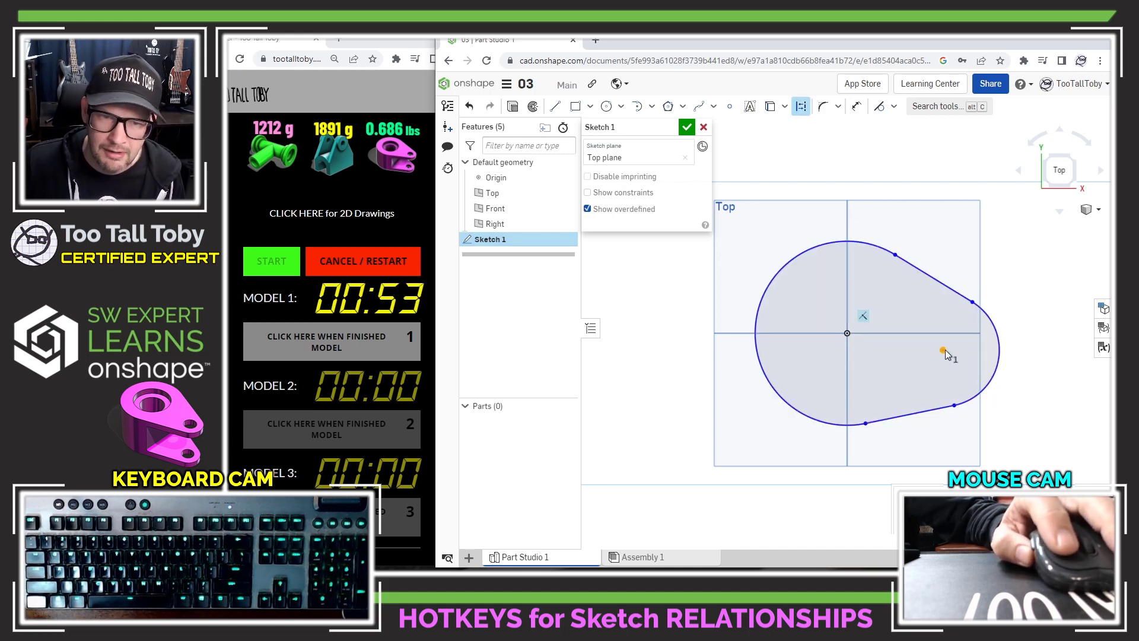
{"action": "left_click", "coordinate": [847, 334]}
{"action": "key", "text": "h"}
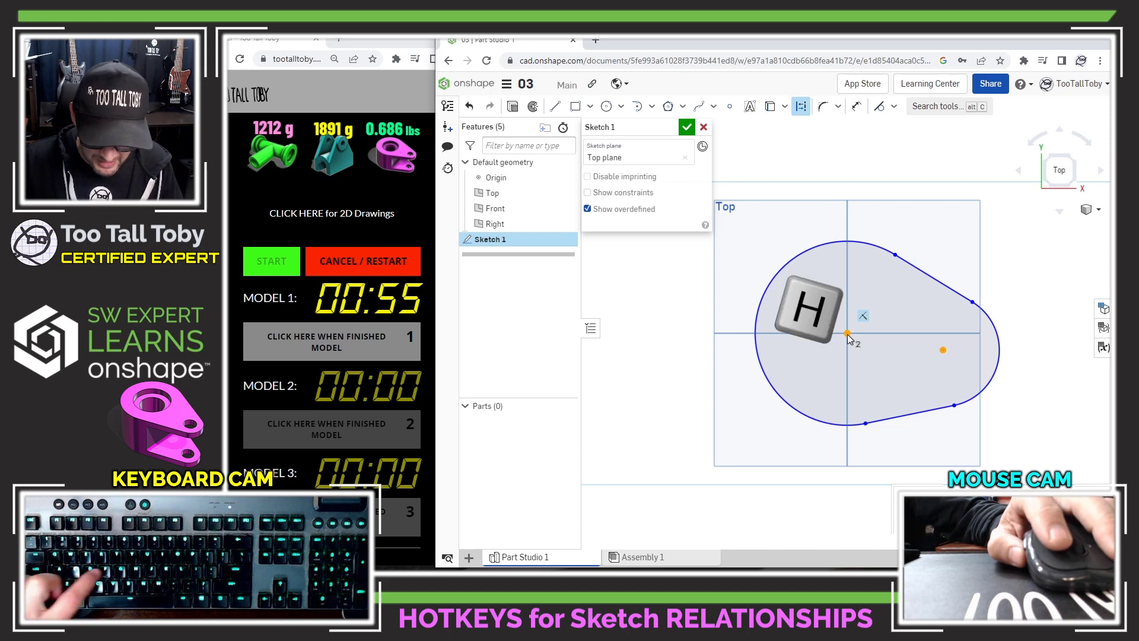
- Place a radius dimension on the large arc
{"action": "key", "text": "s"}
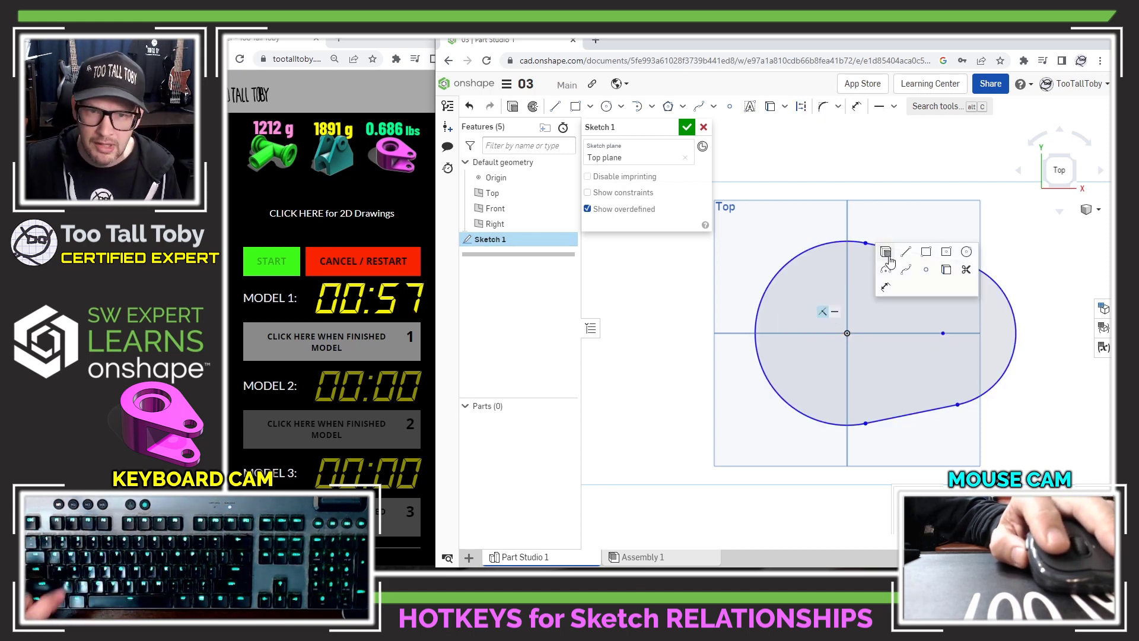
{"action": "left_click", "coordinate": [888, 285]}
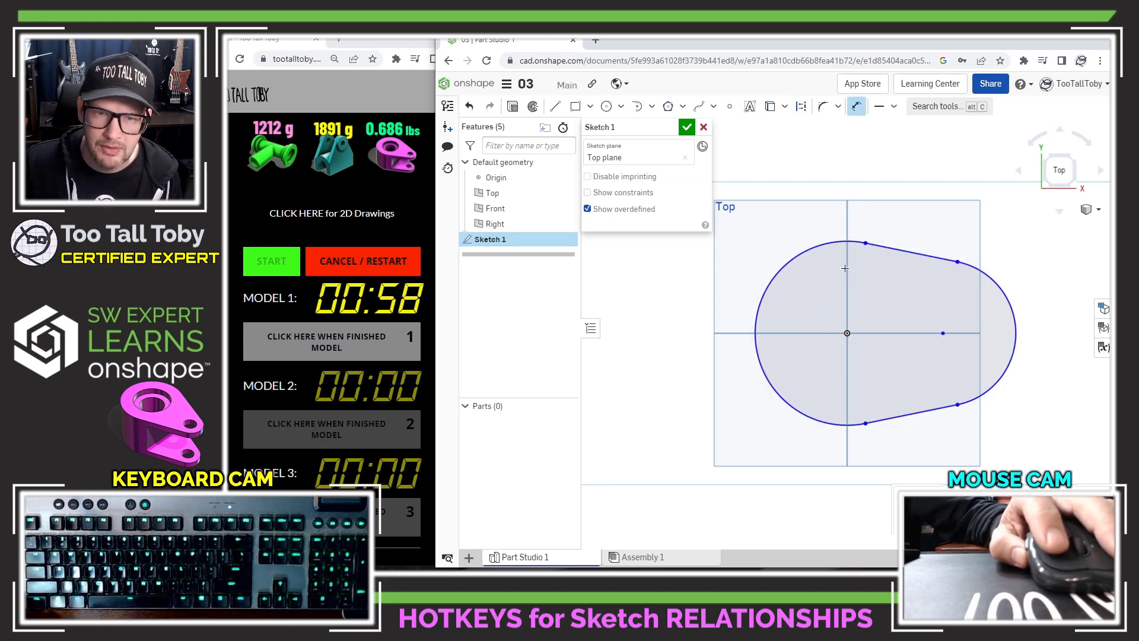
{"action": "left_click", "coordinate": [815, 249]}
{"action": "left_click", "coordinate": [767, 206]}
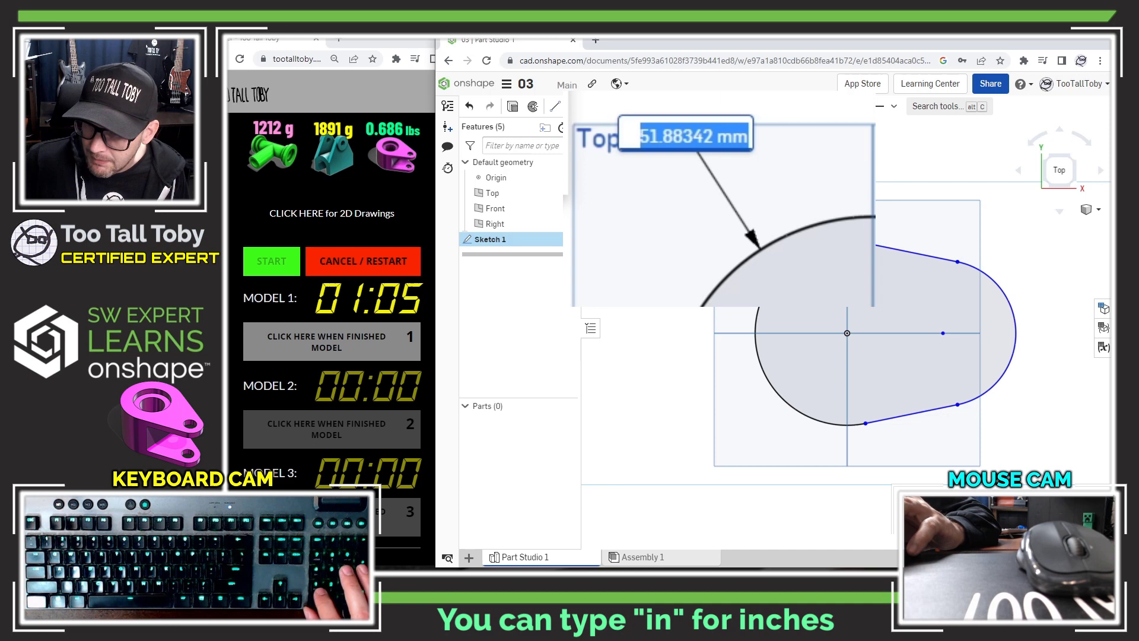
- Set the large arc radius to 1.25in and the small arc radius to 0.5in
{"action": "type", "text": "1.25"}
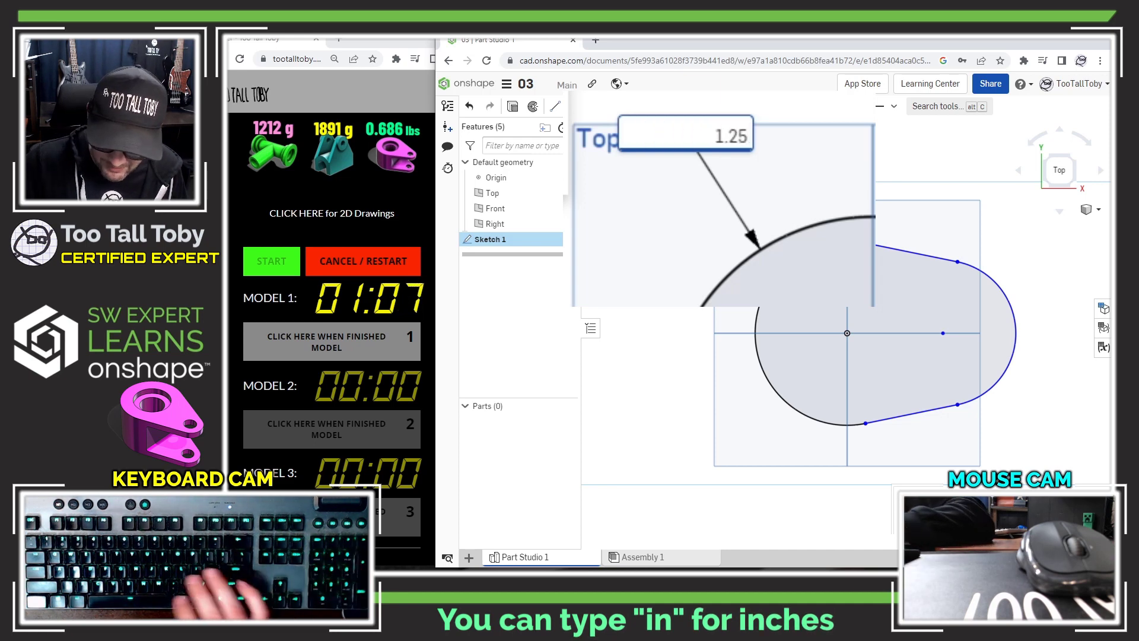
{"action": "type", "text": "in"}
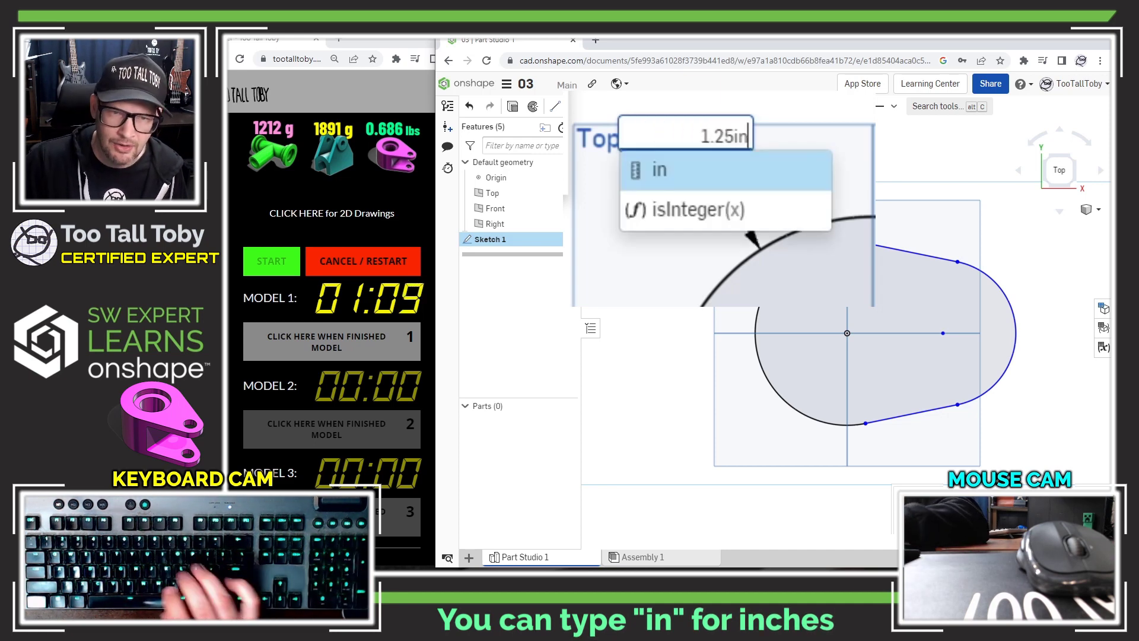
{"action": "key", "text": "Return"}
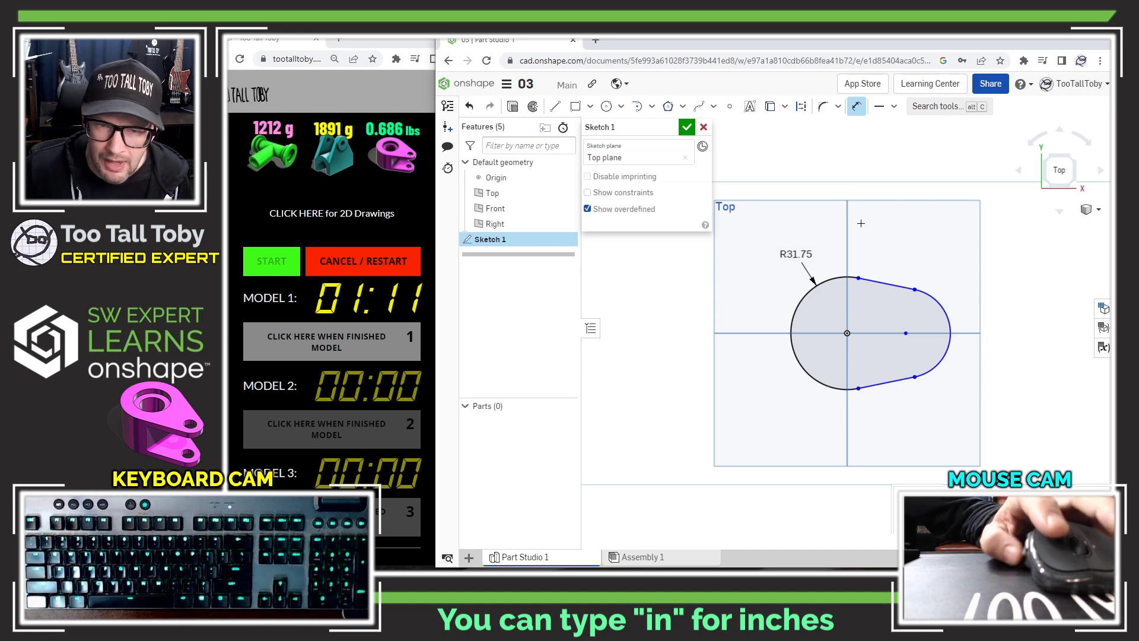
{"action": "left_click", "coordinate": [942, 307]}
{"action": "left_click", "coordinate": [991, 267]}
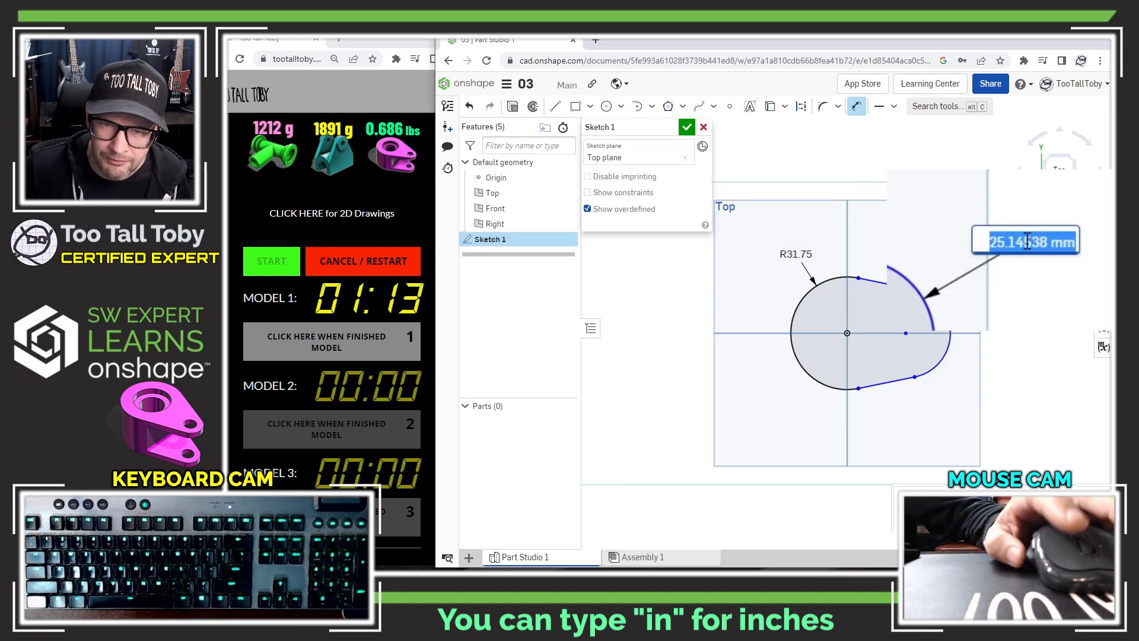
{"action": "key", "text": "BackSpace"}
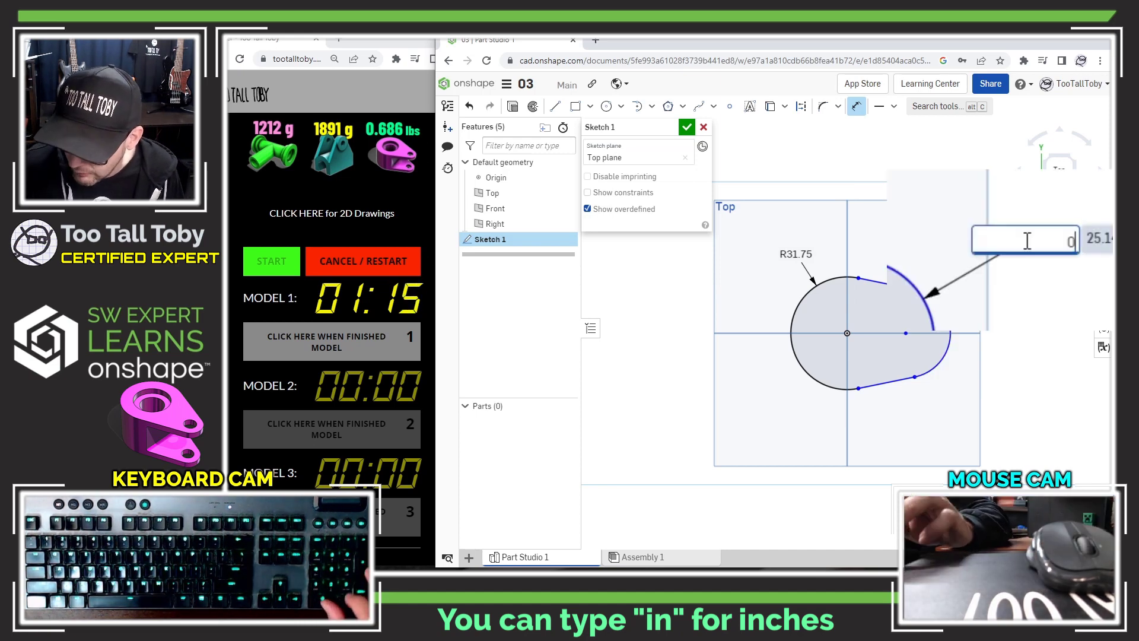
{"action": "type", "text": "0.5in"}
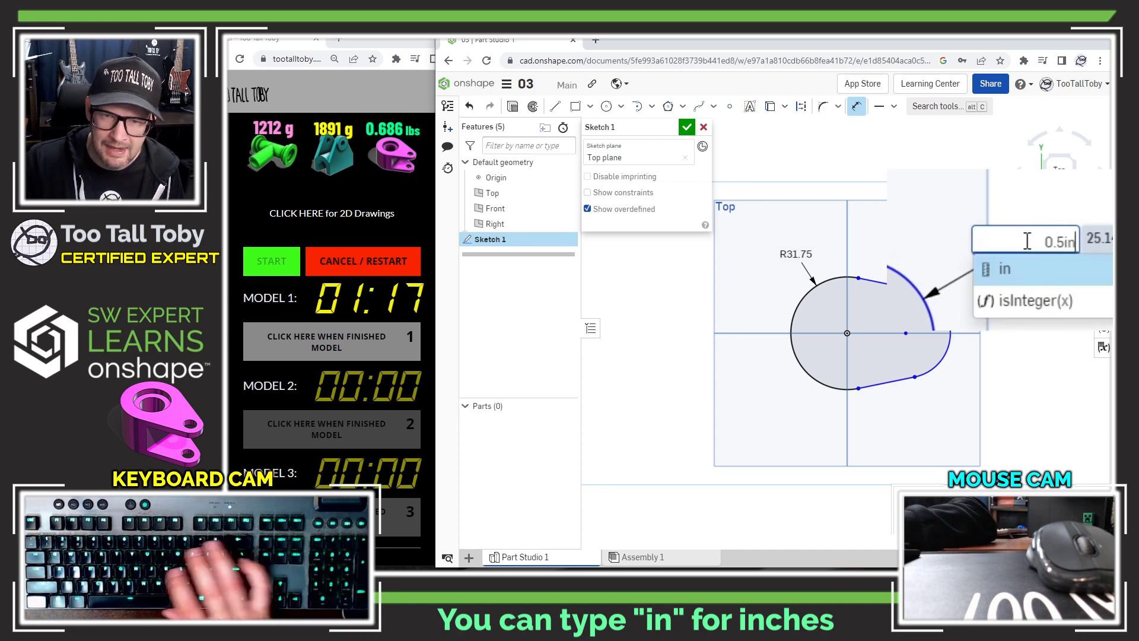
{"action": "key", "text": "Return"}
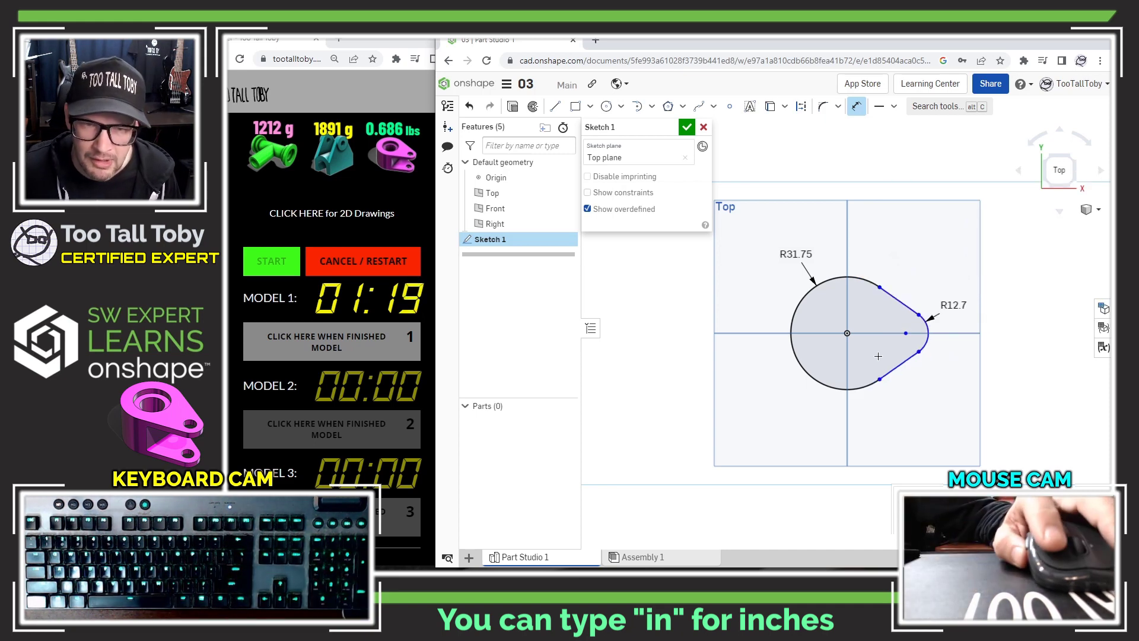
- Dimension the horizontal distance between the two arc centres as 2in
{"action": "left_click", "coordinate": [853, 277]}
{"action": "key", "text": "Escape"}
{"action": "key", "text": "s"}
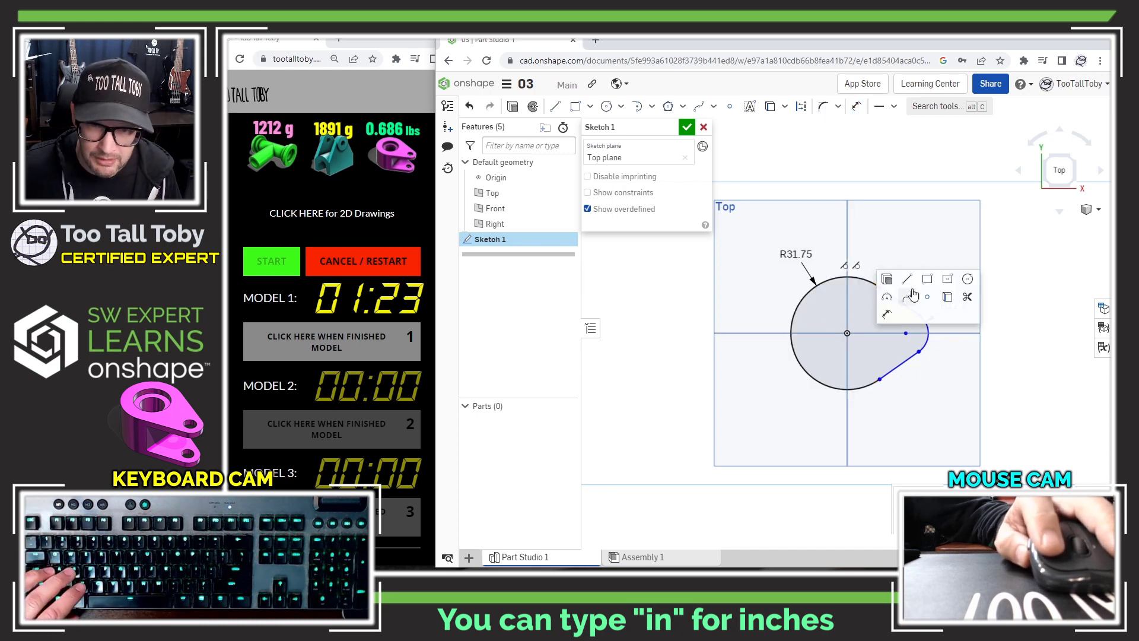
{"action": "left_click", "coordinate": [888, 315]}
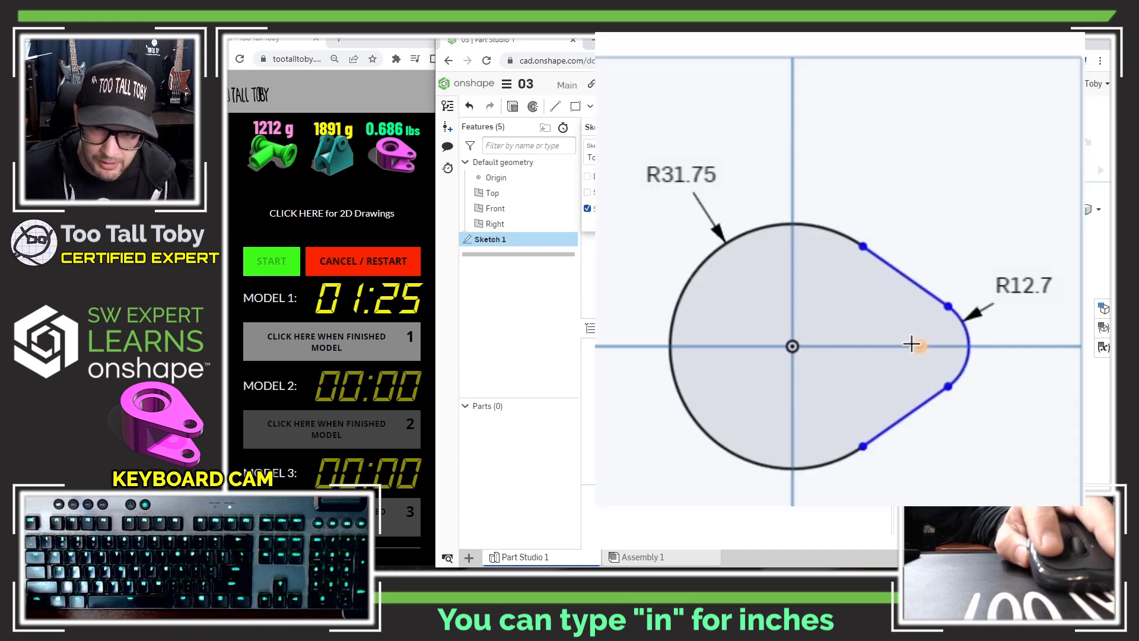
{"action": "left_click", "coordinate": [919, 347]}
{"action": "left_click", "coordinate": [854, 135]}
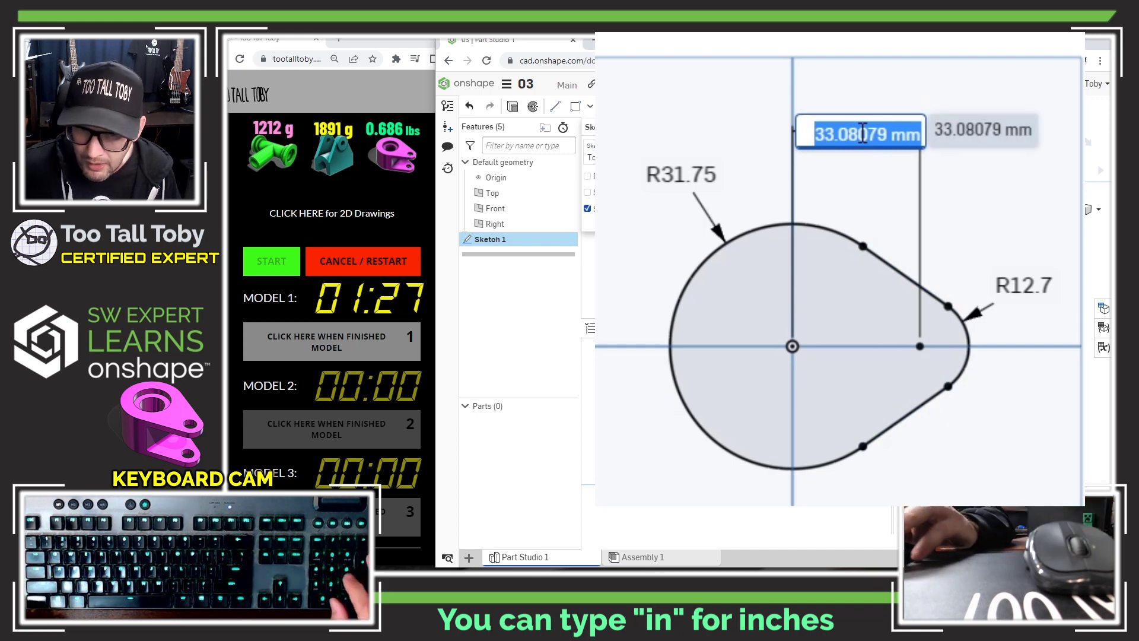
{"action": "type", "text": "2in"}
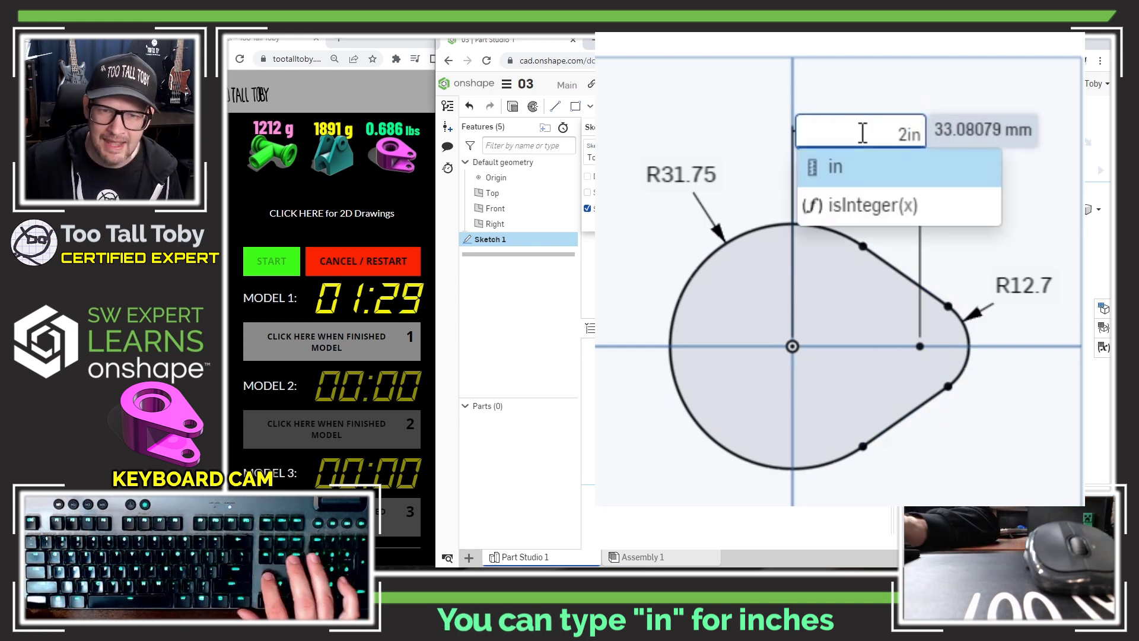
{"action": "key", "text": "Return"}
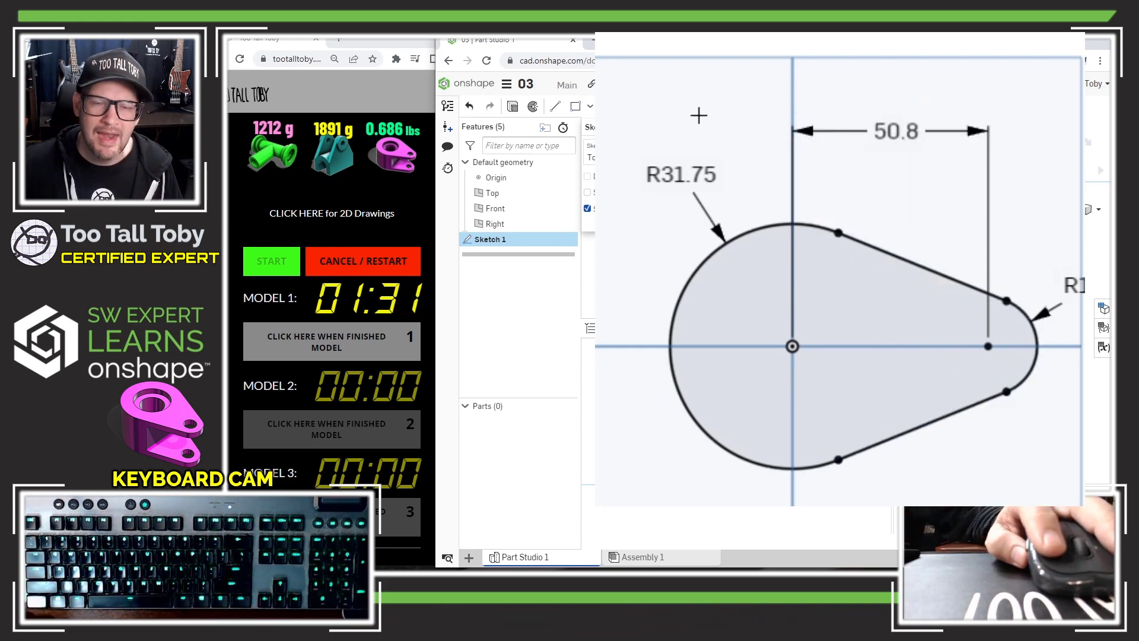
- Set the workspace default length unit to inches and reopen Sketch 1 for editing
{"action": "left_click", "coordinate": [506, 83]}
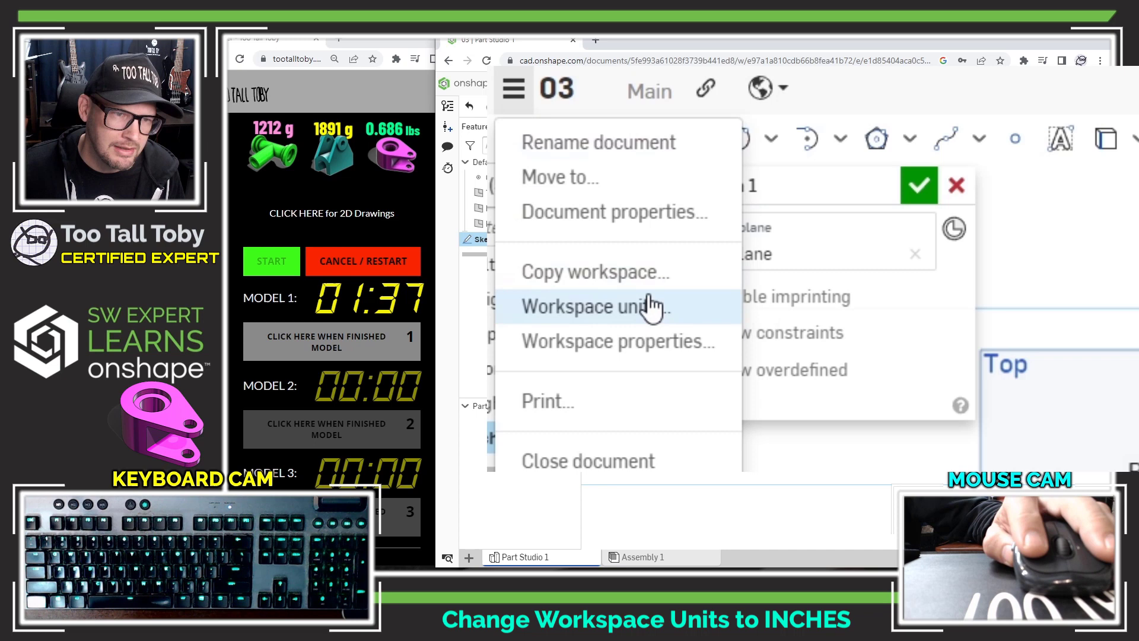
{"action": "left_click", "coordinate": [660, 314]}
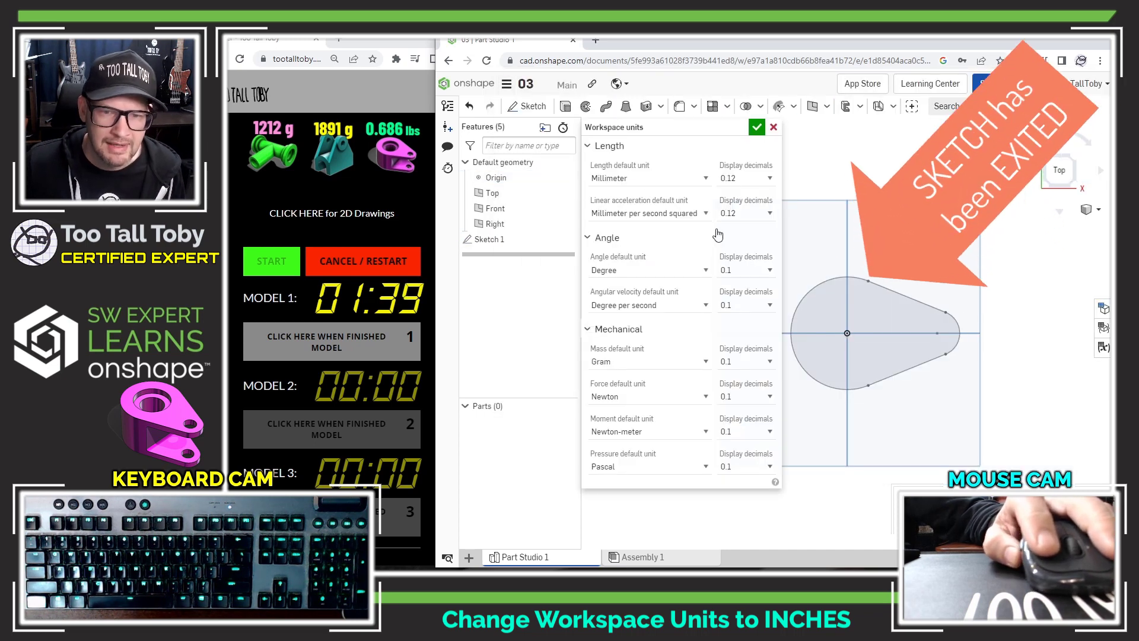
{"action": "left_click", "coordinate": [662, 179]}
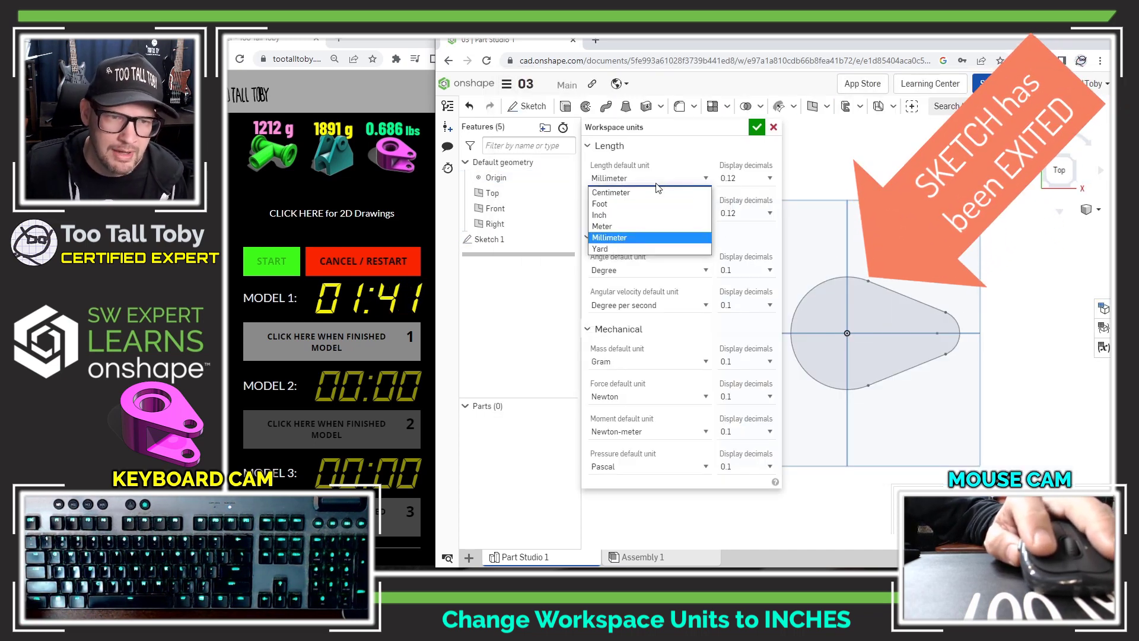
{"action": "left_click", "coordinate": [613, 216]}
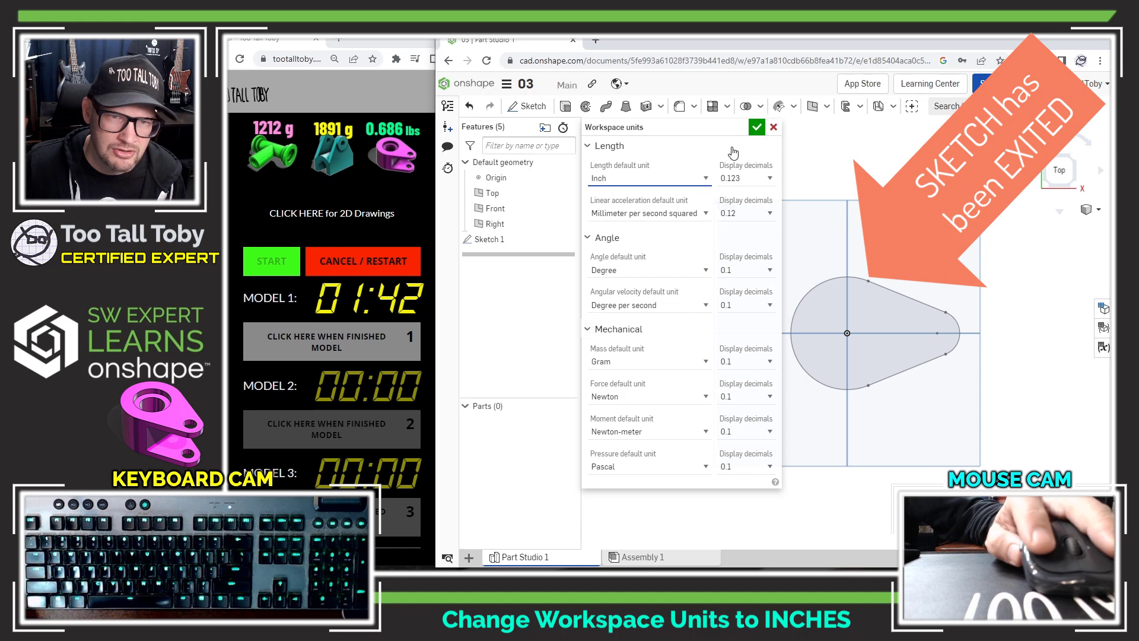
{"action": "left_click", "coordinate": [757, 127]}
{"action": "right_click", "coordinate": [497, 243]}
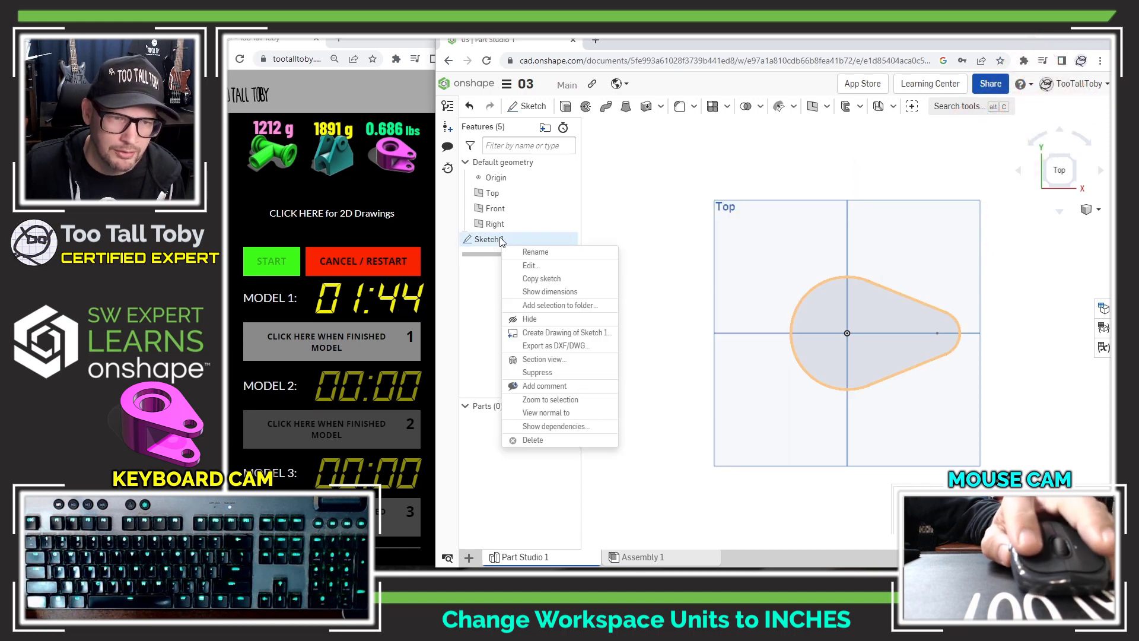
{"action": "left_click", "coordinate": [522, 262]}
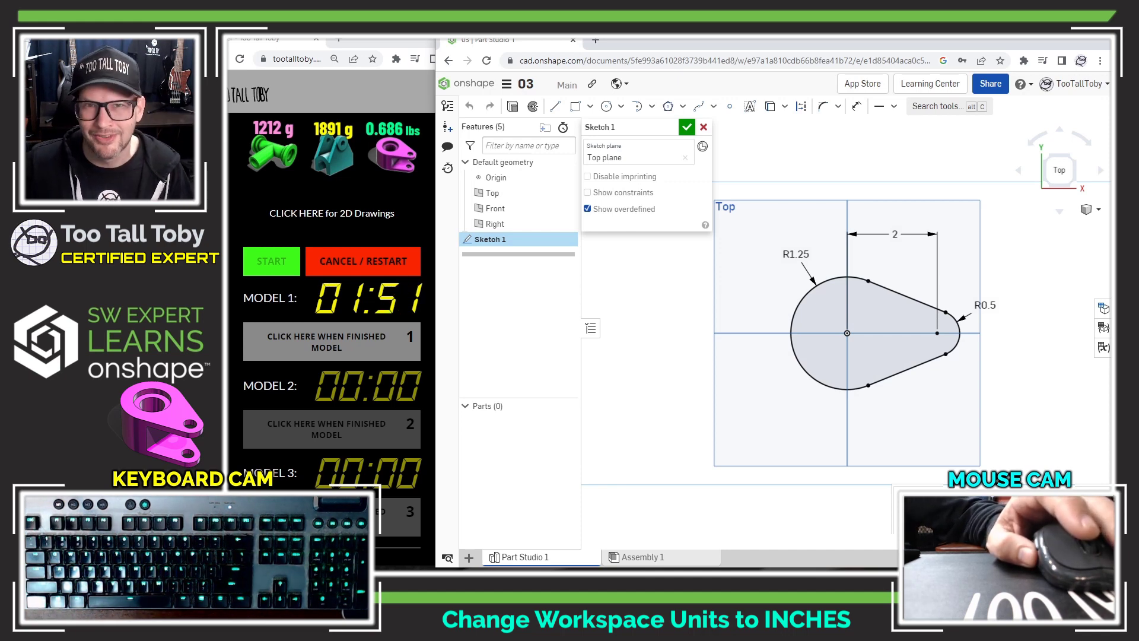
- Extrude the teardrop sketch 1.8 in downward, creating Extrude 1 and Part 1
{"action": "right_click", "coordinate": [679, 301]}
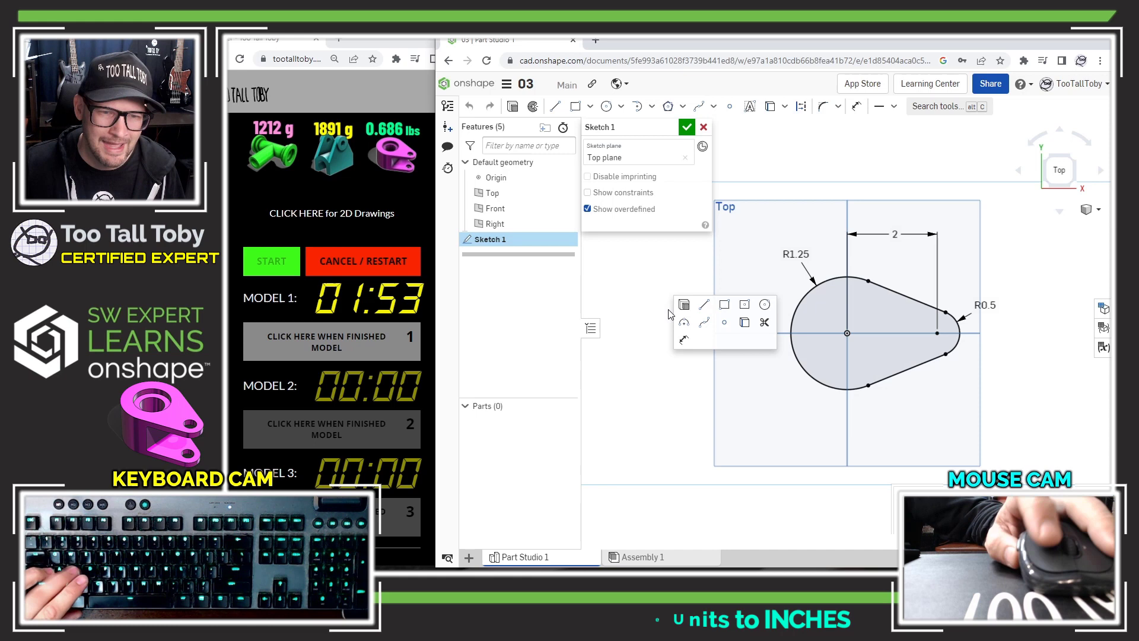
{"action": "left_click", "coordinate": [684, 306]}
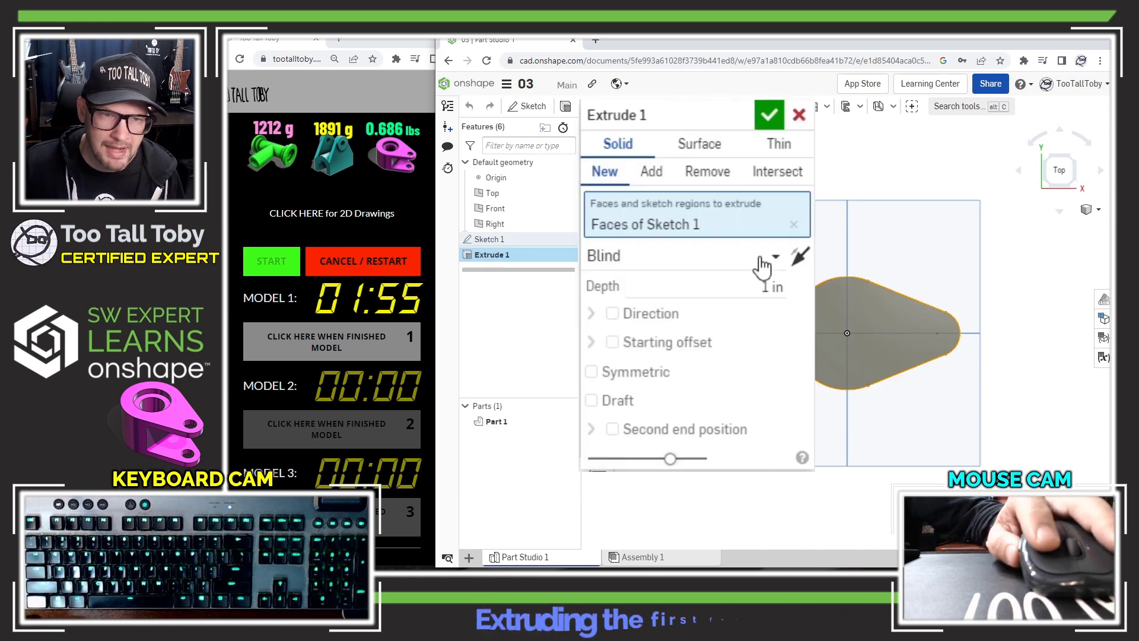
{"action": "key", "text": "Tab"}
{"action": "key", "text": "Tab"}
{"action": "key", "text": "Tab"}
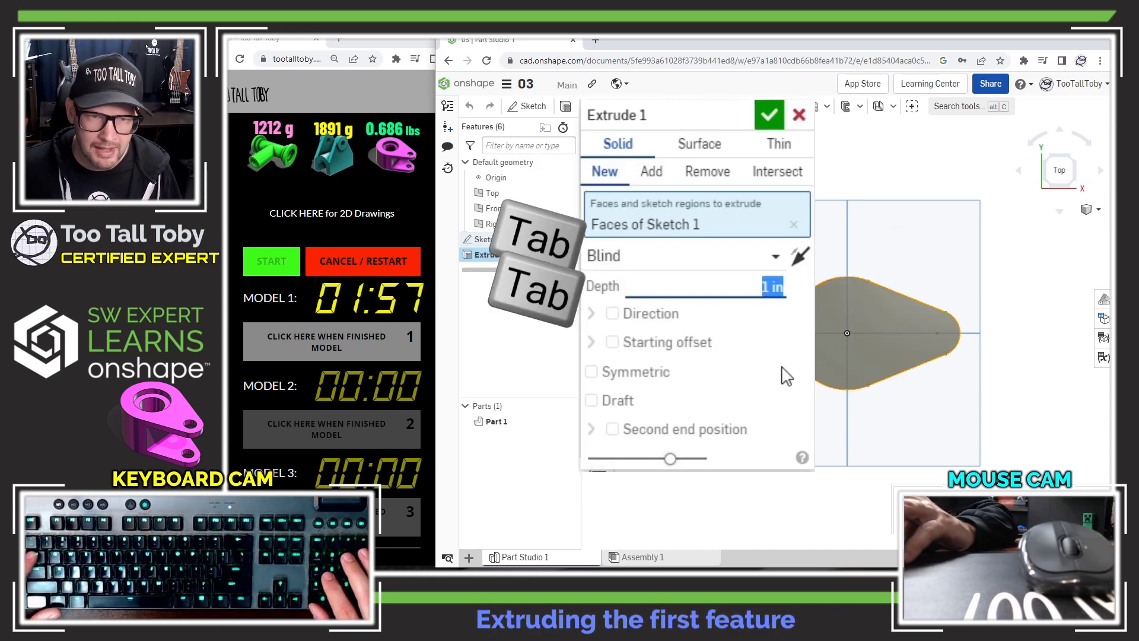
{"action": "type", "text": "1.8"}
{"action": "key", "text": "Return"}
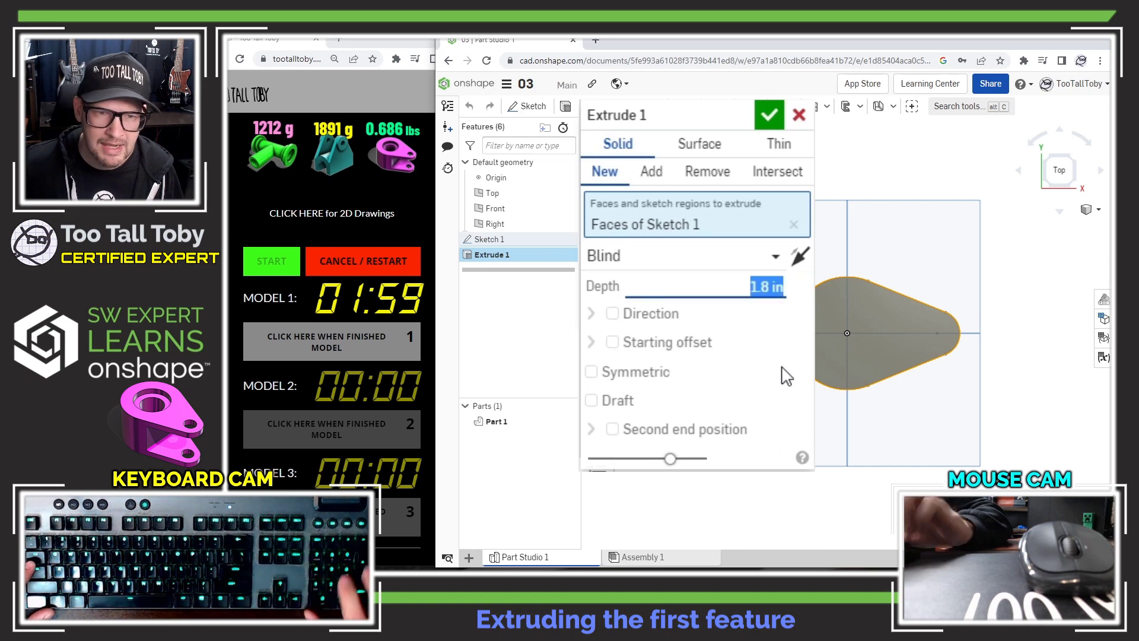
{"action": "right_click_drag", "start_coordinate": [860, 386], "coordinate": [836, 438]}
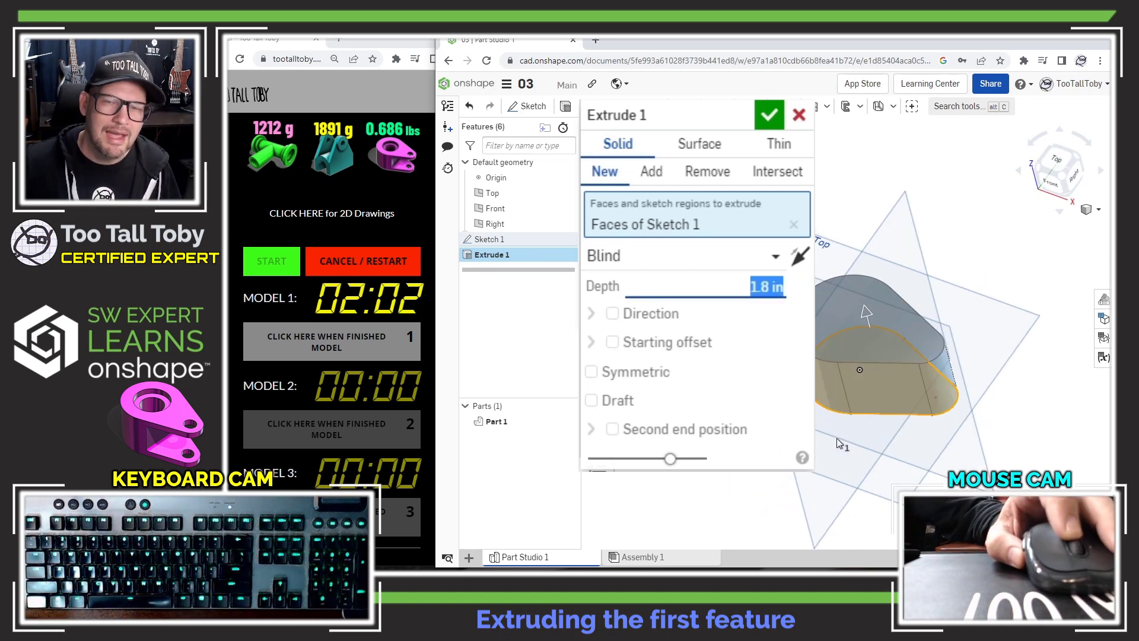
{"action": "left_click", "coordinate": [800, 261]}
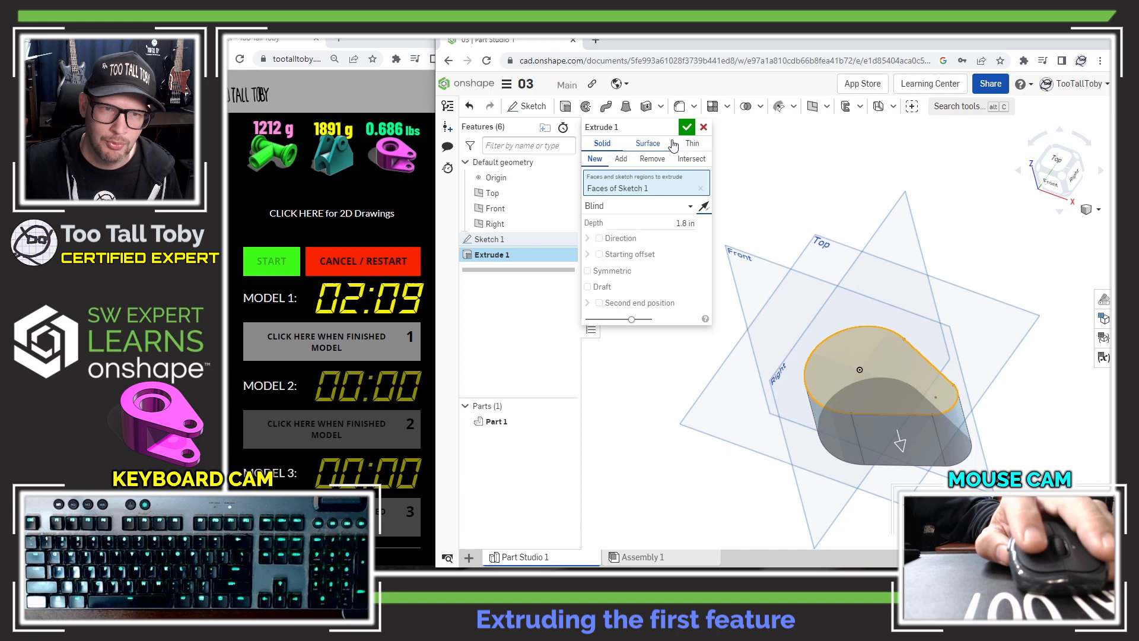
{"action": "left_click", "coordinate": [686, 128]}
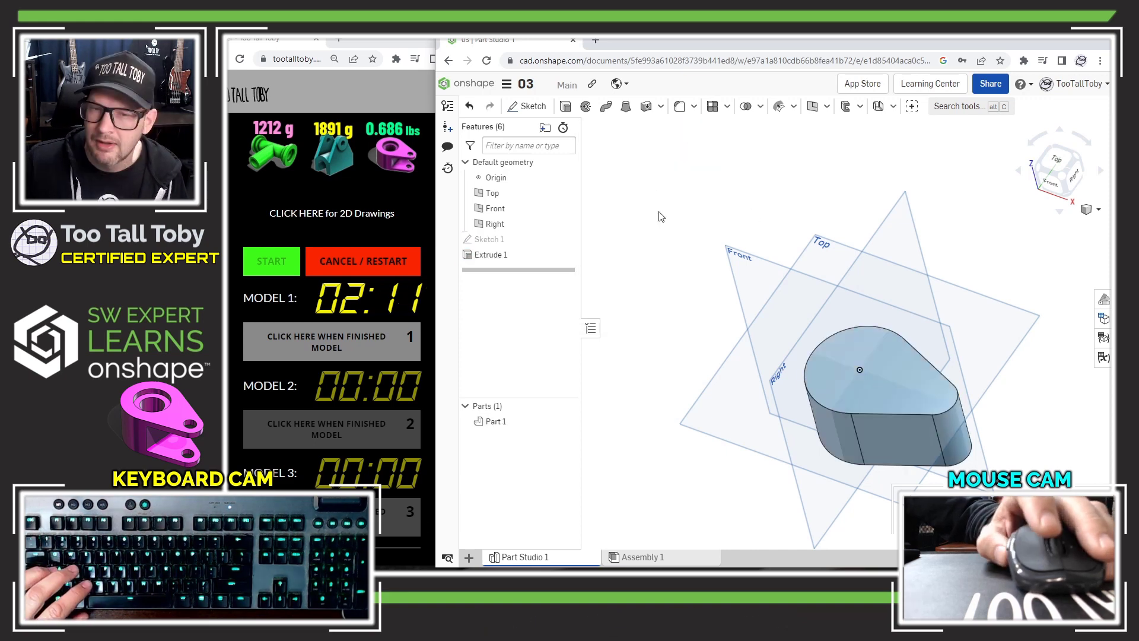
- Start Sketch 2 on the Front plane and draw a corner rectangle over the part's right portion
{"action": "left_click", "coordinate": [495, 210]}
{"action": "left_click", "coordinate": [510, 199]}
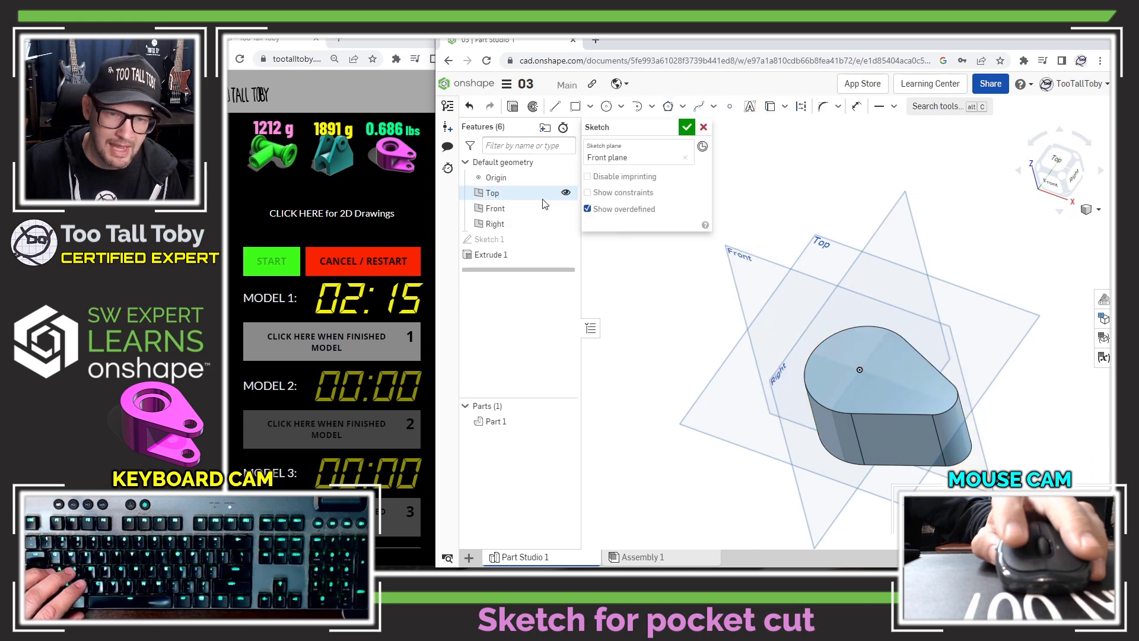
{"action": "key", "text": "n"}
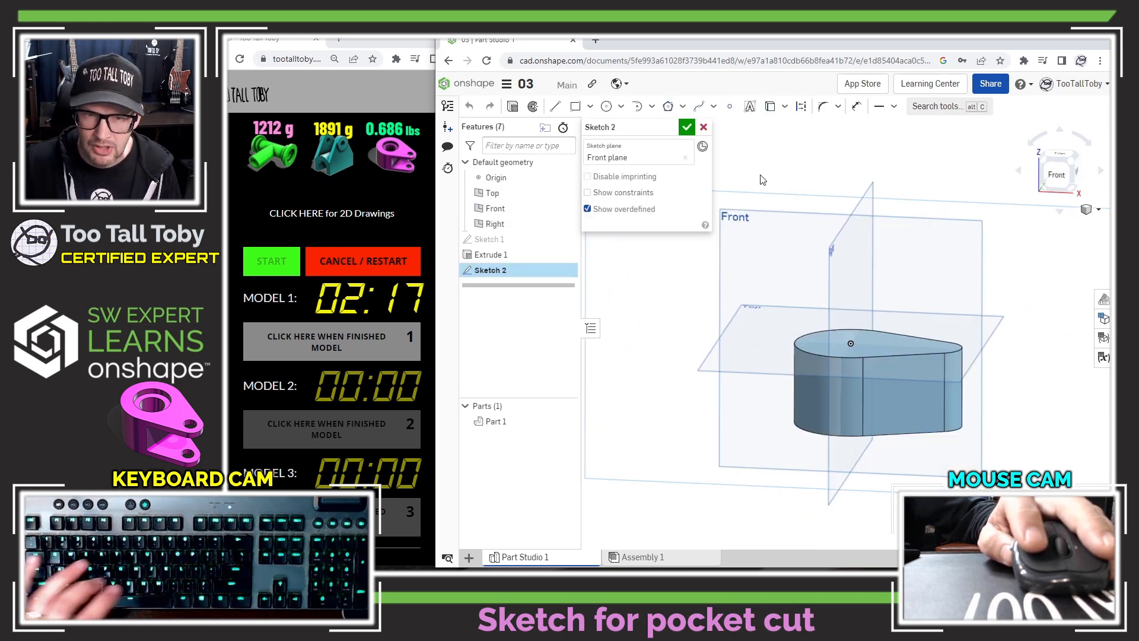
{"action": "key", "text": "s"}
{"action": "left_click", "coordinate": [869, 199]}
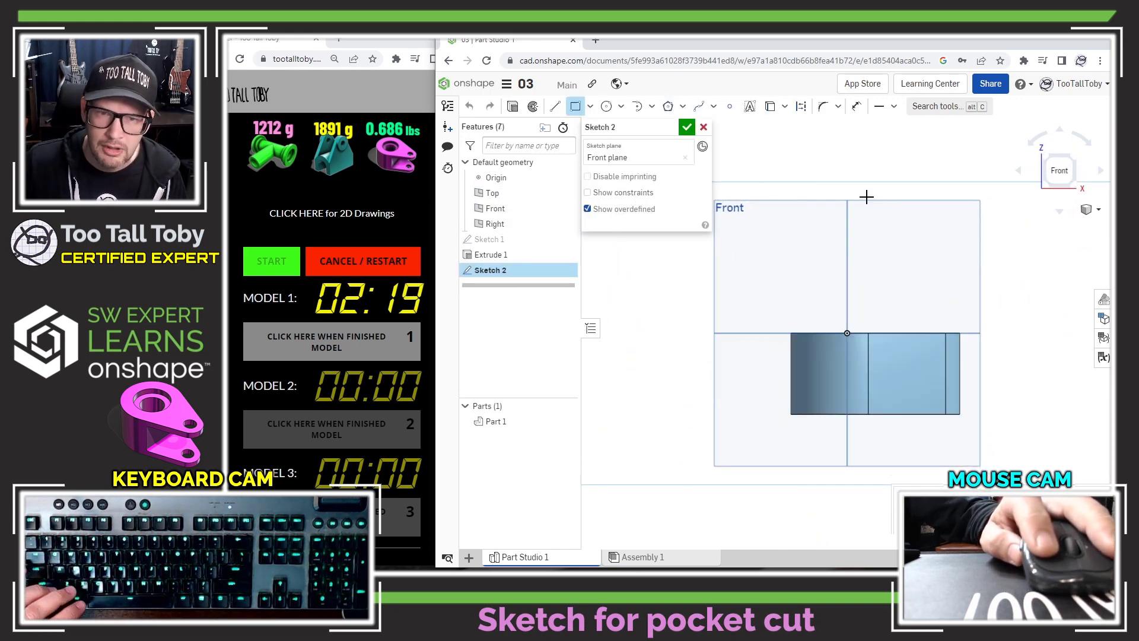
{"action": "scroll", "coordinate": [967, 355], "scroll_direction": "up", "scroll_amount": 3}
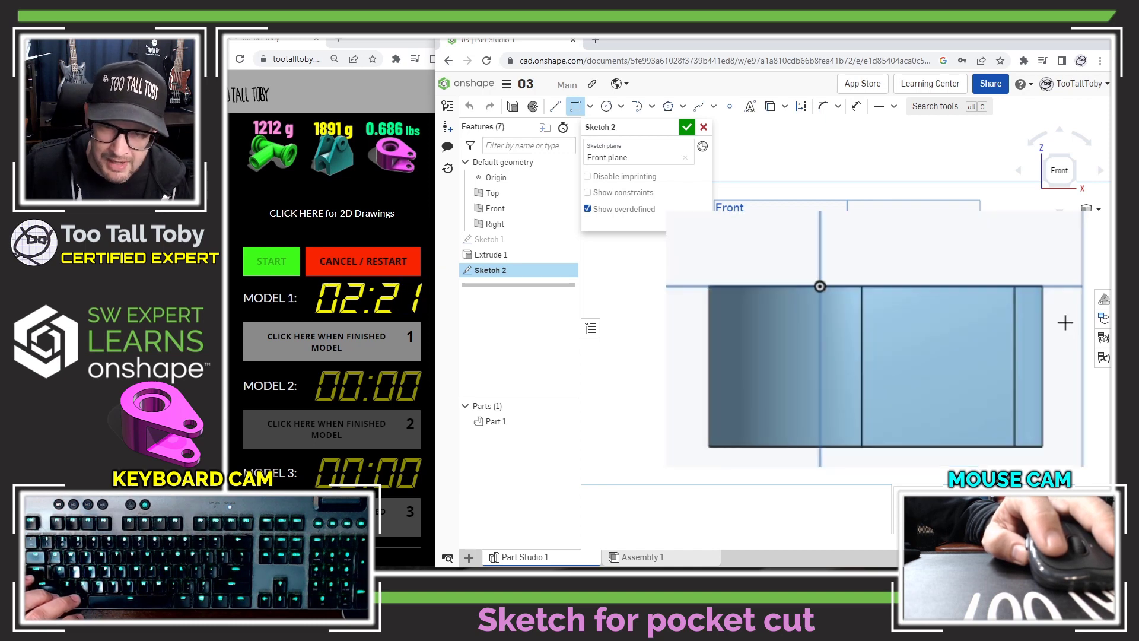
{"action": "left_click", "coordinate": [1066, 323]}
{"action": "left_click", "coordinate": [889, 415]}
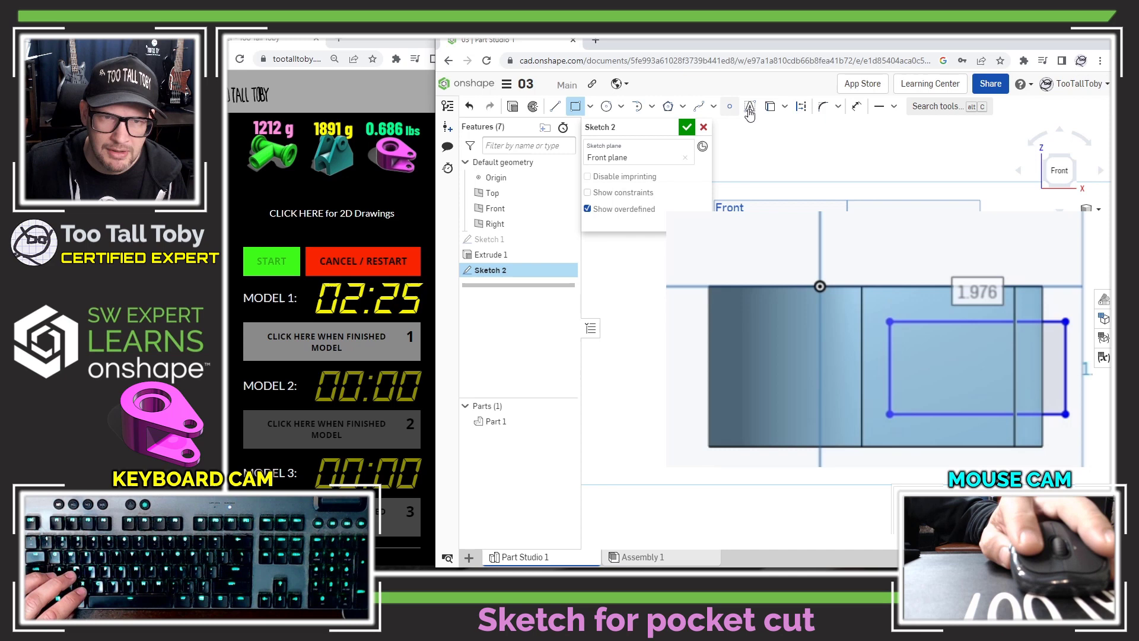
- Round the rectangle's bottom-left corner with a 0.1 sketch fillet
{"action": "left_click", "coordinate": [823, 109]}
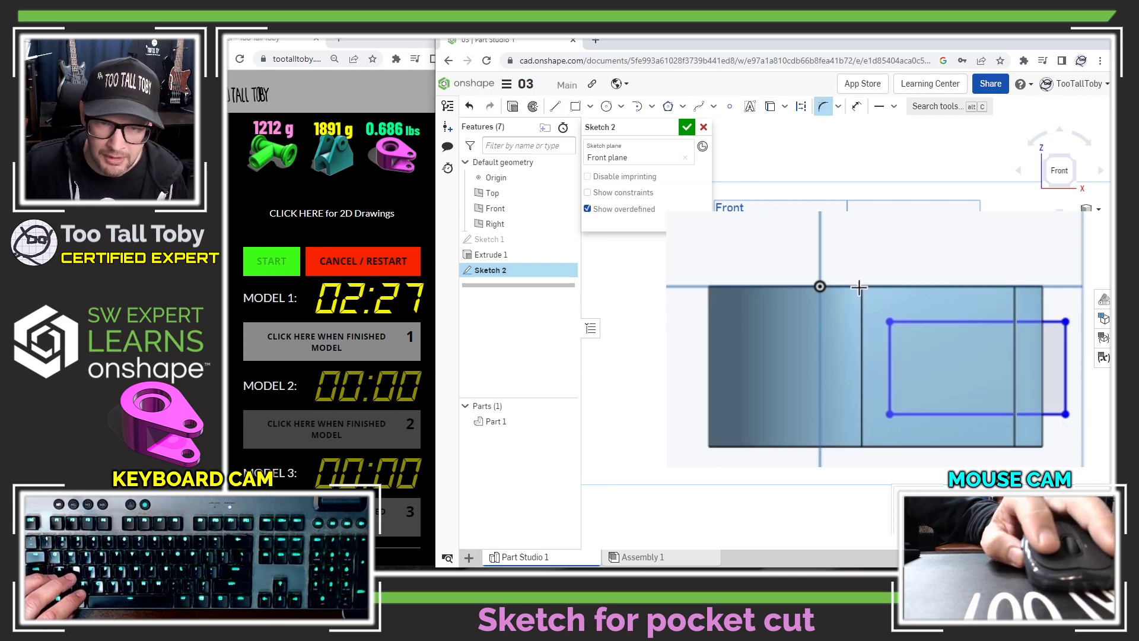
{"action": "left_click", "coordinate": [889, 415]}
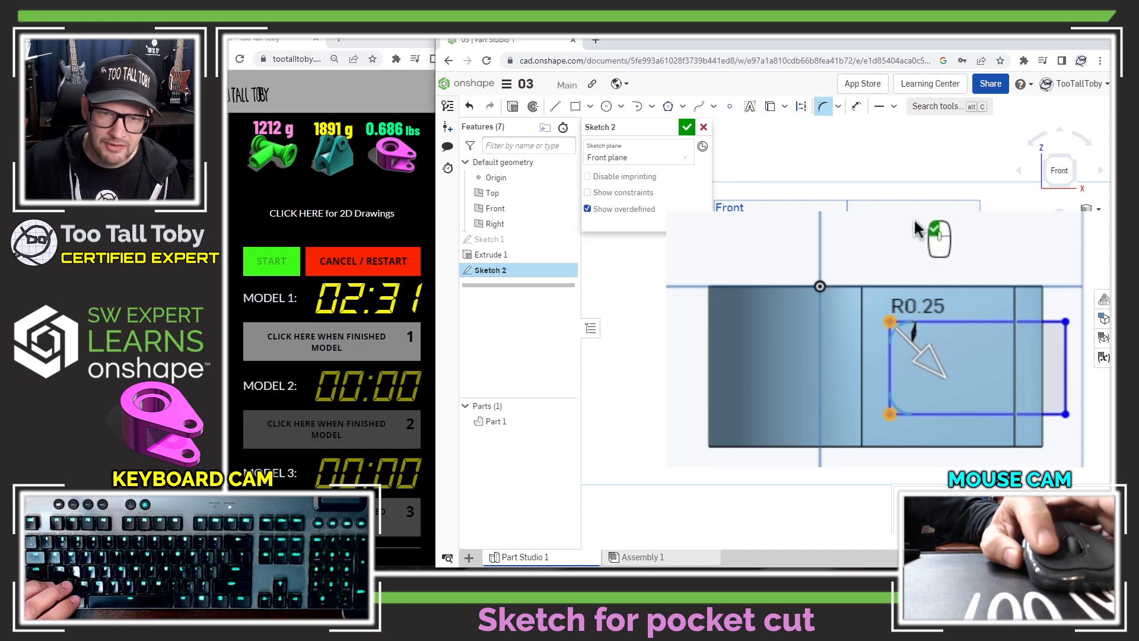
{"action": "type", "text": "0"}
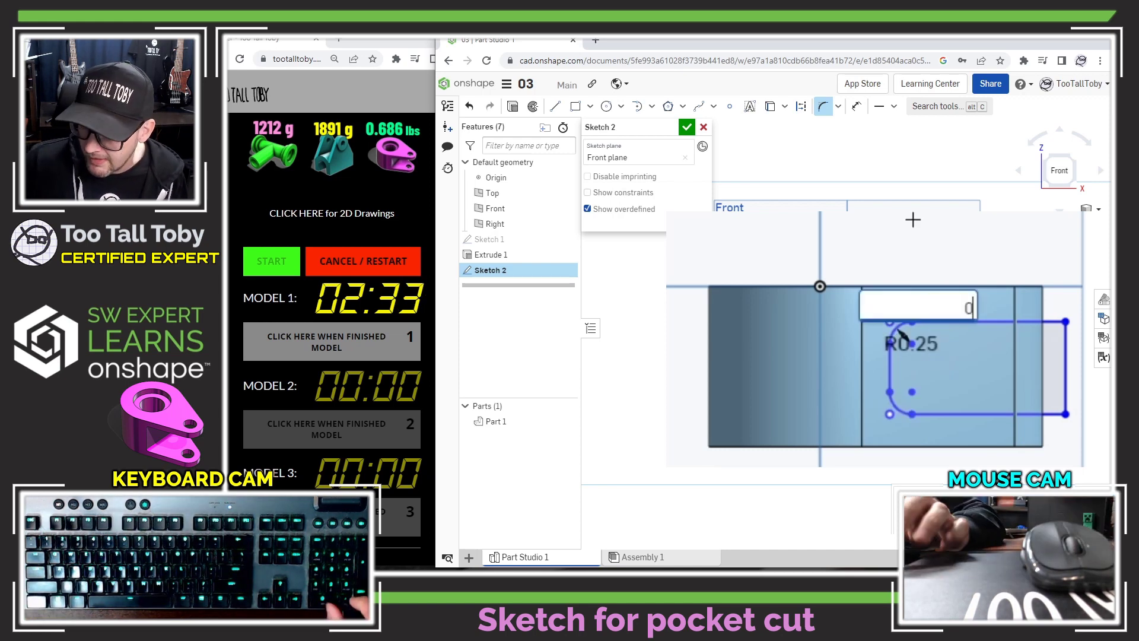
{"action": "type", "text": ".1"}
{"action": "key", "text": "Return"}
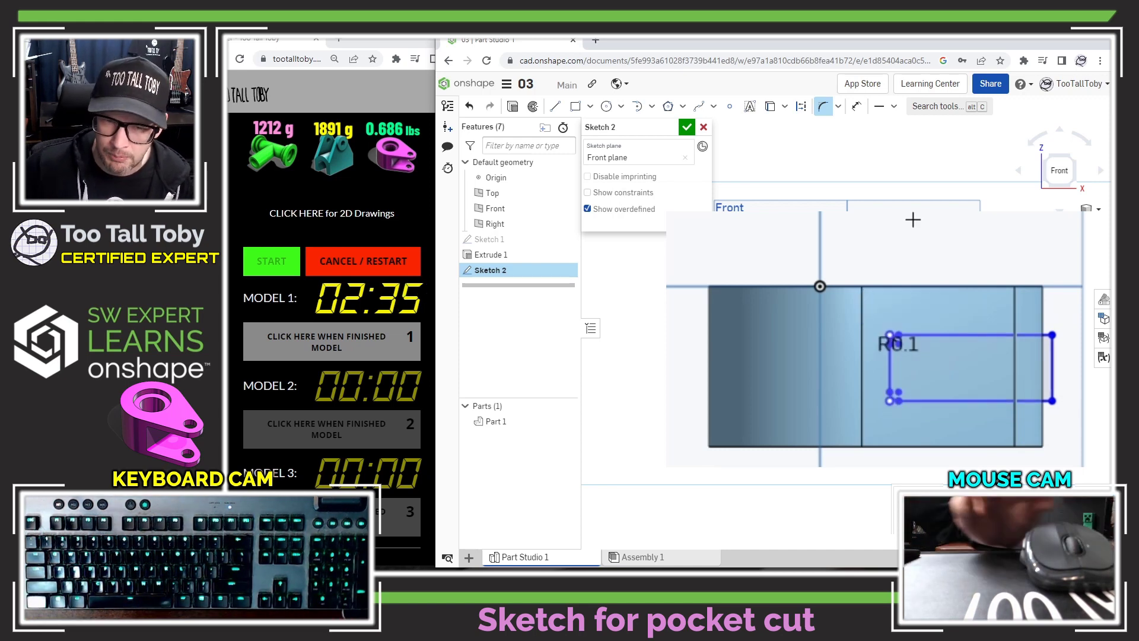
- Dimension the rectangle's top edge 0.25 below the part's top
{"action": "key", "text": "f"}
{"action": "key", "text": "s"}
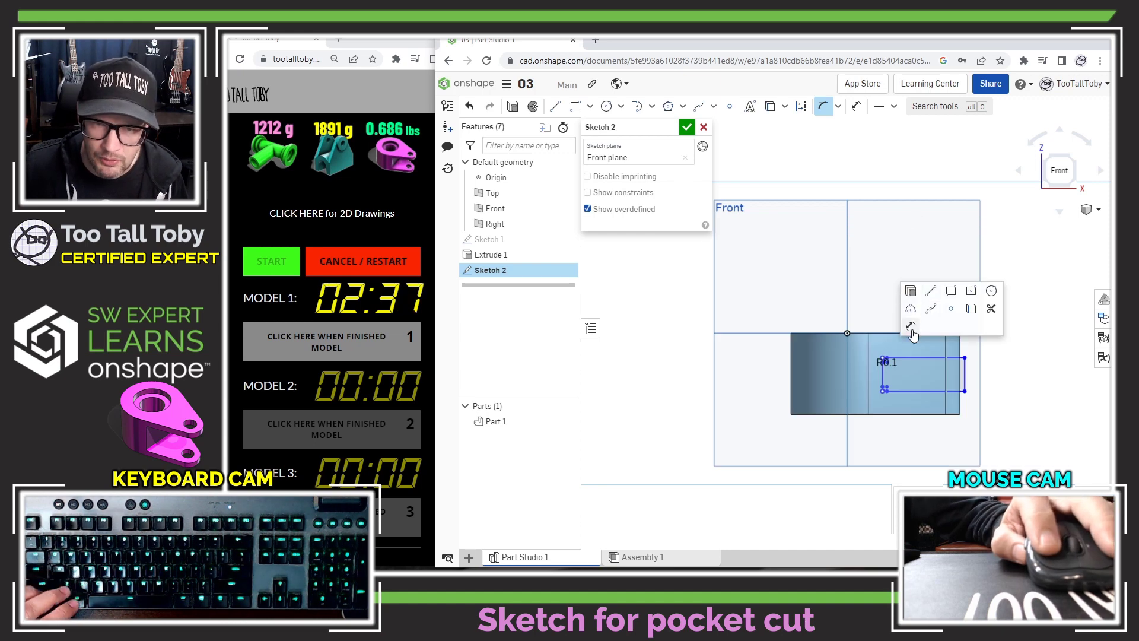
{"action": "left_click", "coordinate": [911, 327]}
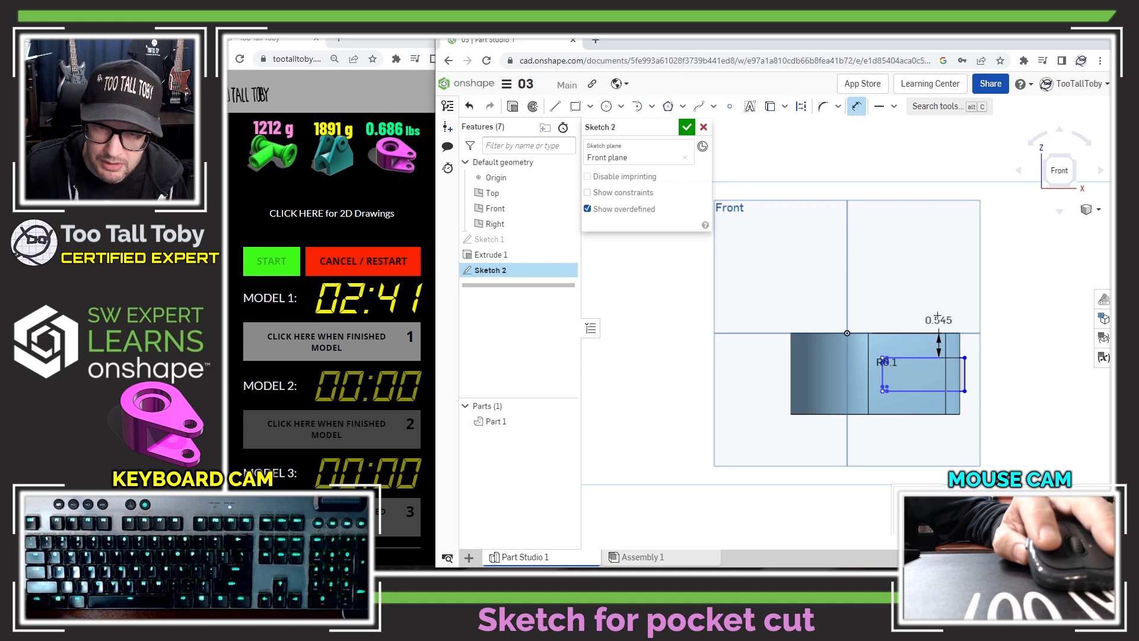
{"action": "left_click", "coordinate": [937, 316]}
{"action": "type", "text": "0.256"}
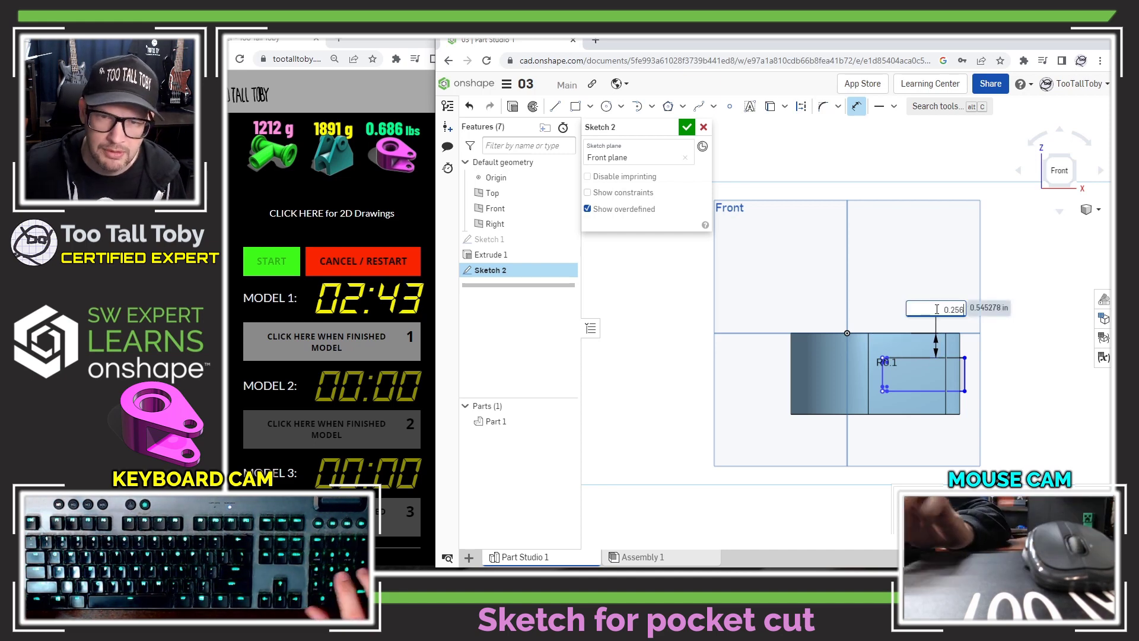
{"action": "key", "text": "BackSpace"}
{"action": "key", "text": "Return"}
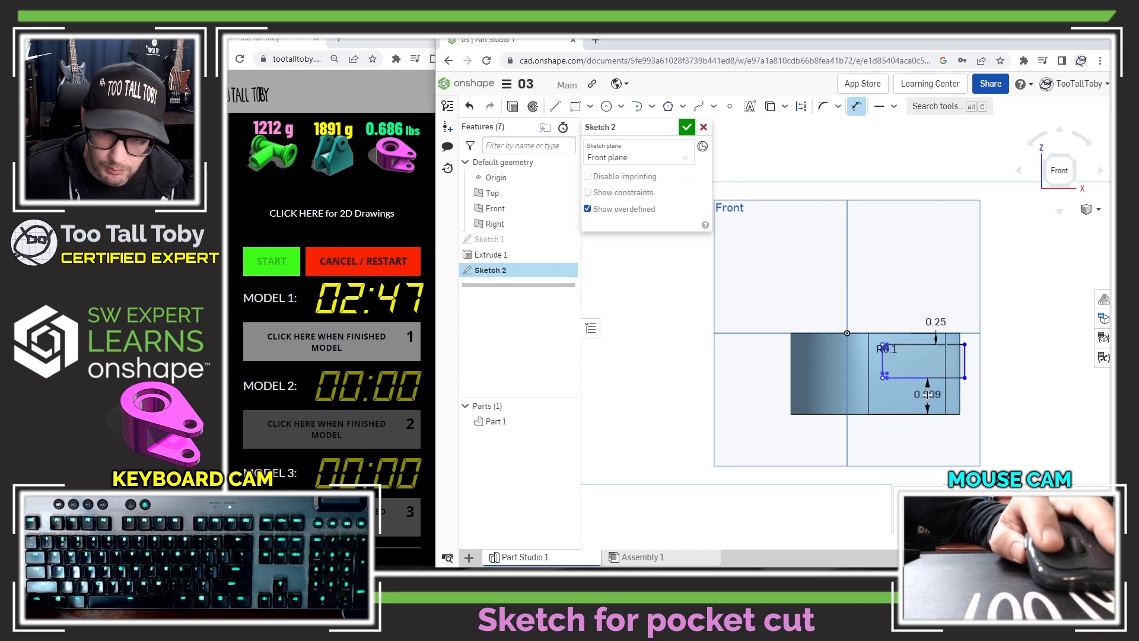
- Set a 0.25 gap below the rectangle and 1.75 width, and make its right line vertical
{"action": "double_click", "coordinate": [927, 394]}
{"action": "key", "text": "Escape"}
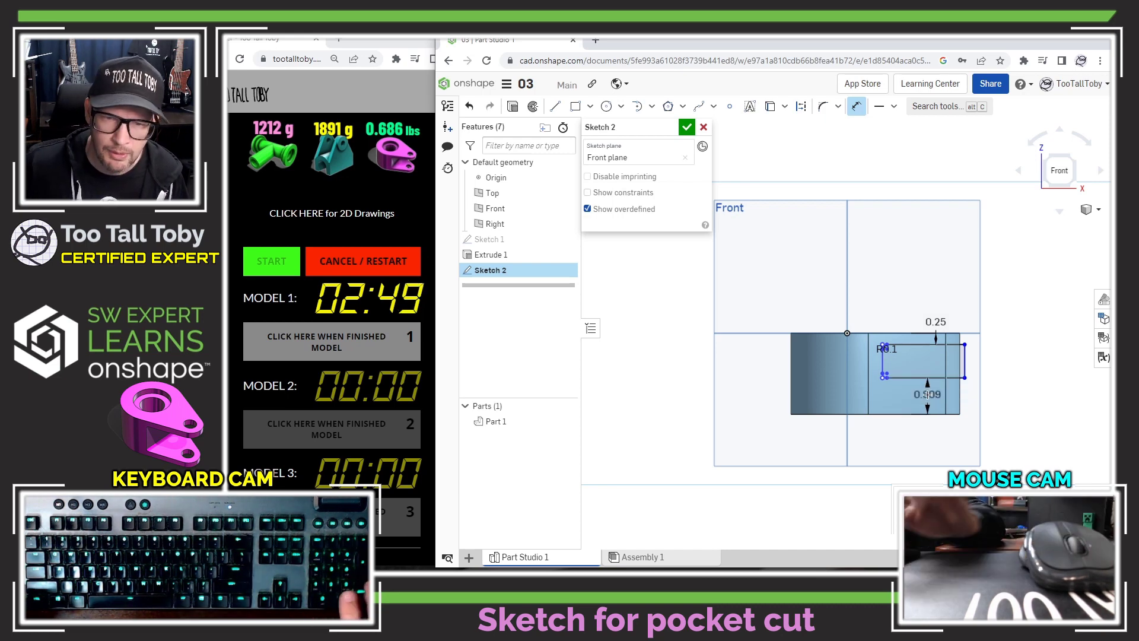
{"action": "type", "text": "0.25"}
{"action": "key", "text": "Return"}
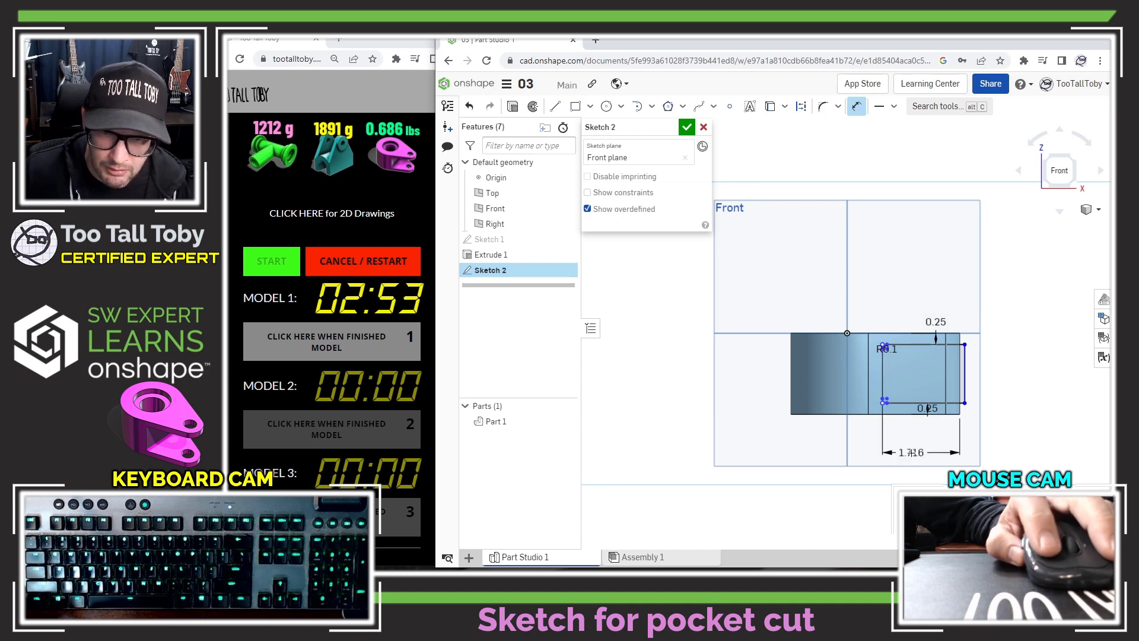
{"action": "double_click", "coordinate": [910, 452]}
{"action": "type", "text": "1.7"}
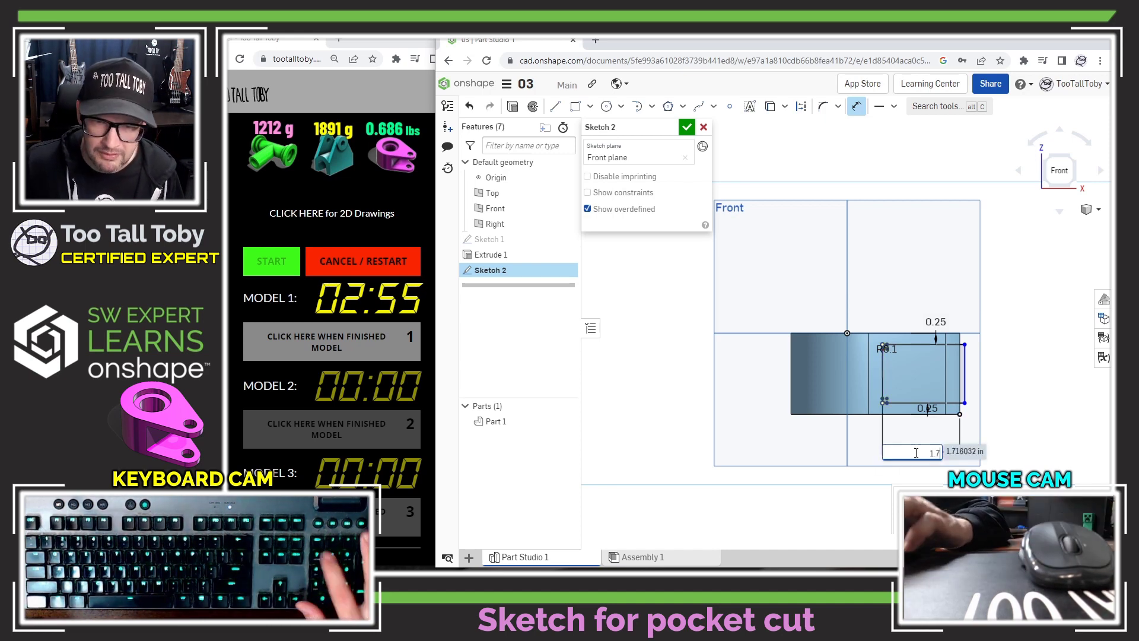
{"action": "type", "text": "5"}
{"action": "key", "text": "Return"}
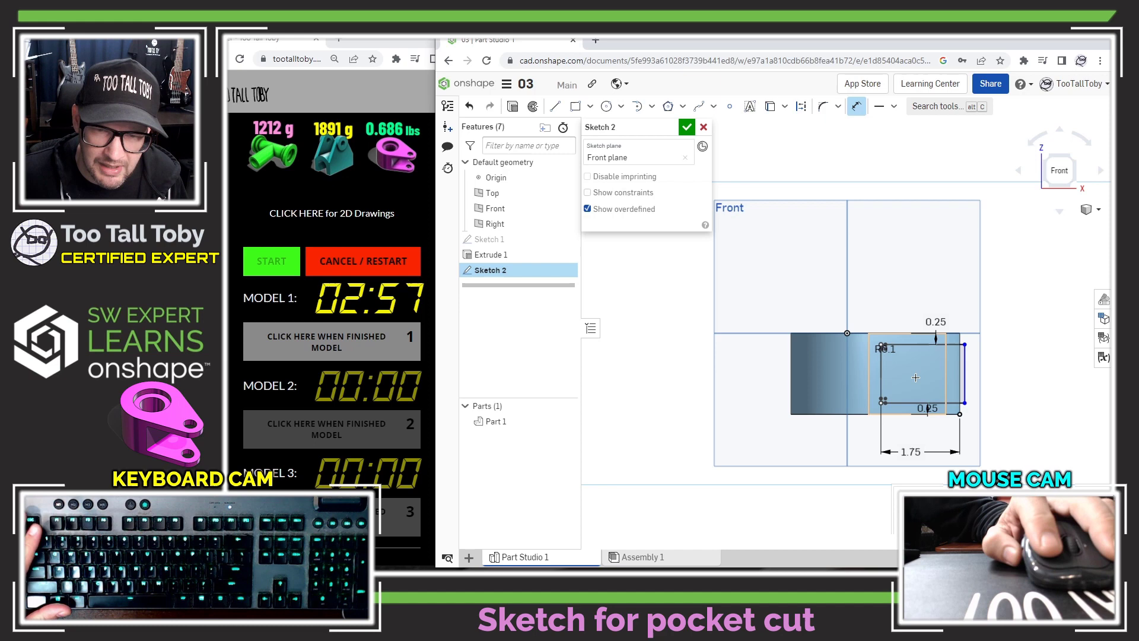
{"action": "key", "text": "Escape"}
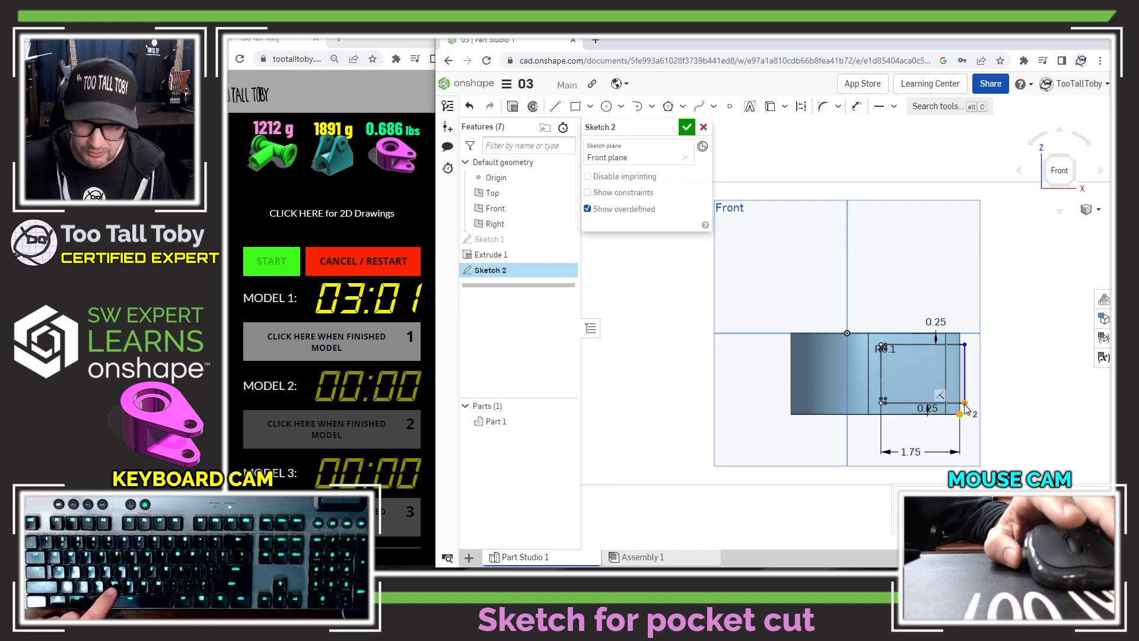
{"action": "key", "text": "v"}
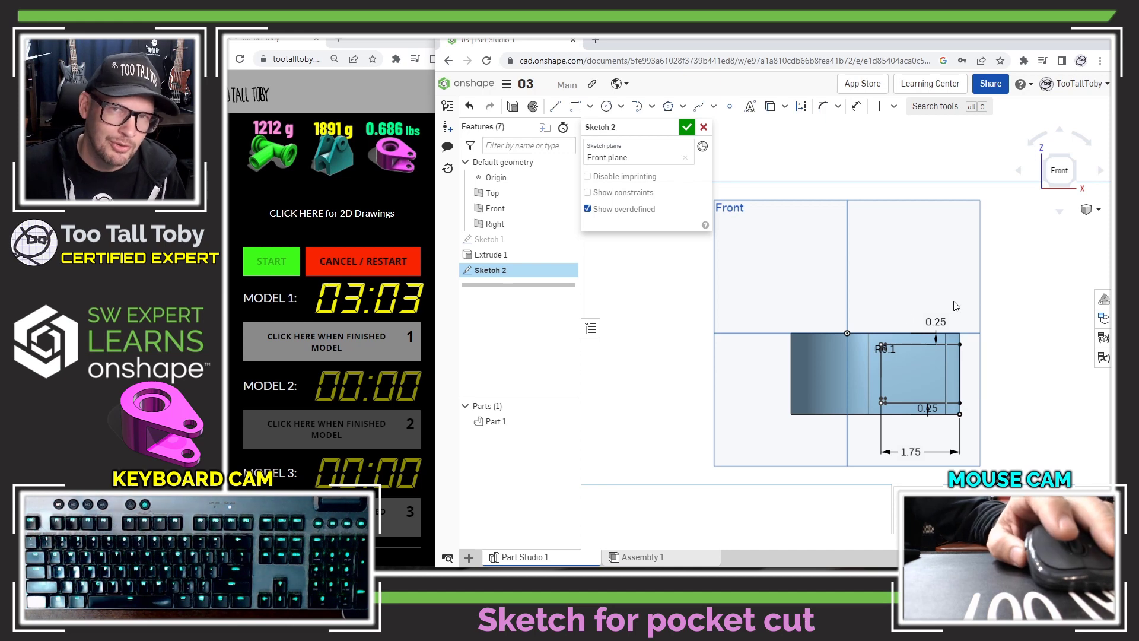
{"action": "mouse_move", "coordinate": [955, 306]}
{"action": "right_mouse_down"}
{"action": "mouse_move", "coordinate": [891, 333]}
{"action": "mouse_move", "coordinate": [902, 323]}
{"action": "right_mouse_up"}
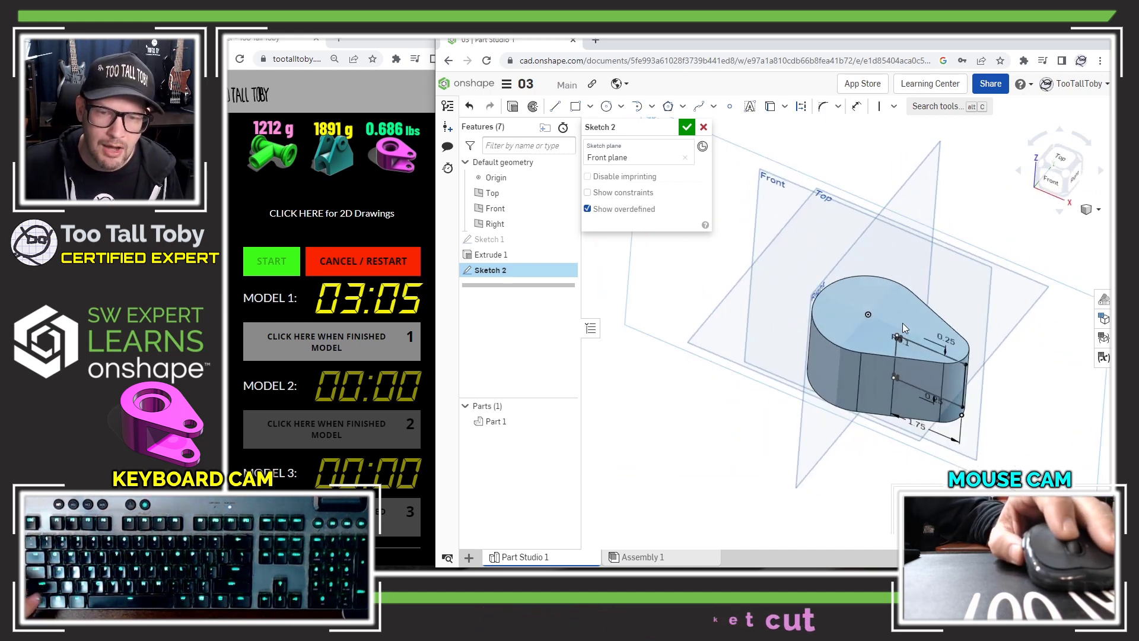
- Cut Sketch 2 as Extrude 2, removing material through all, symmetric both ways
{"action": "key", "text": "s"}
{"action": "left_click", "coordinate": [686, 126]}
{"action": "key", "text": "shift+e"}
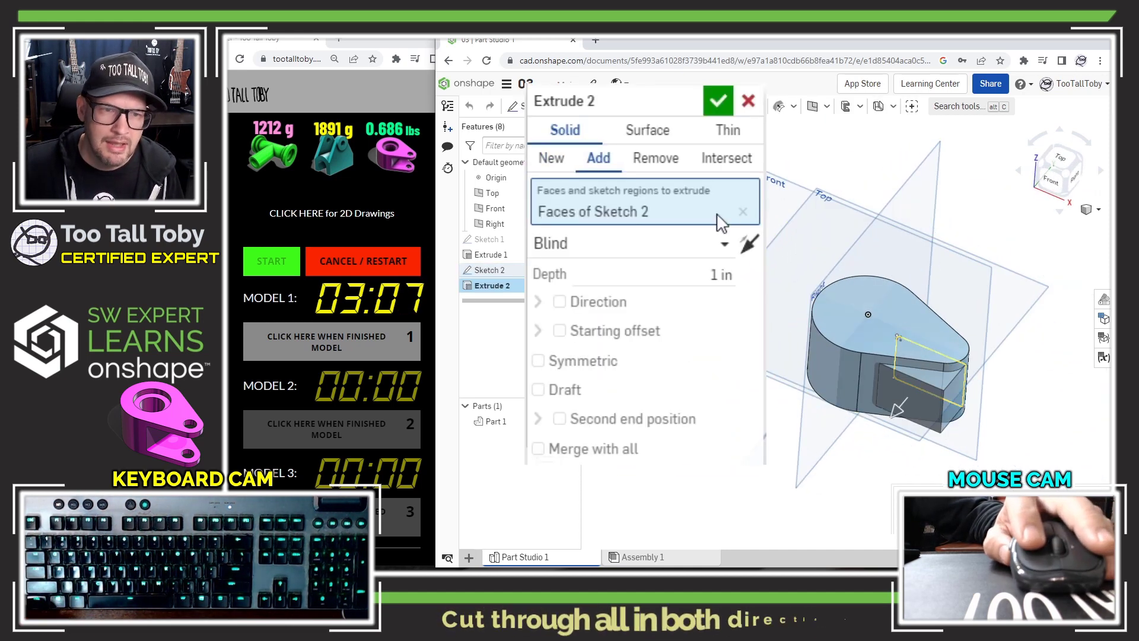
{"action": "left_click", "coordinate": [655, 170]}
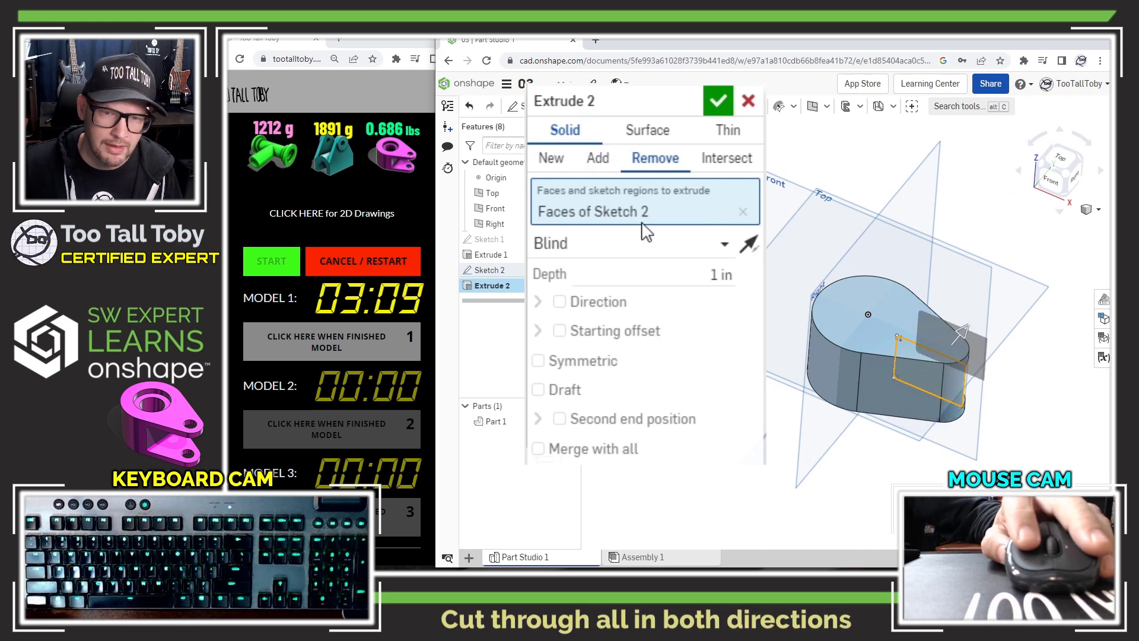
{"action": "right_click_drag", "start_coordinate": [854, 291], "coordinate": [906, 276]}
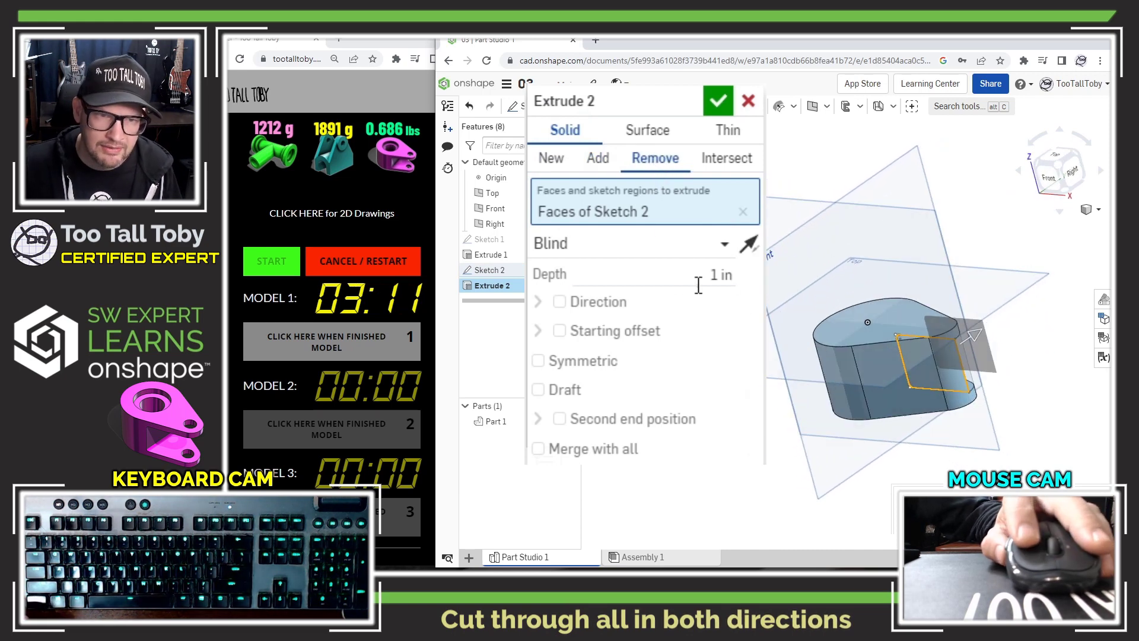
{"action": "left_click", "coordinate": [649, 255]}
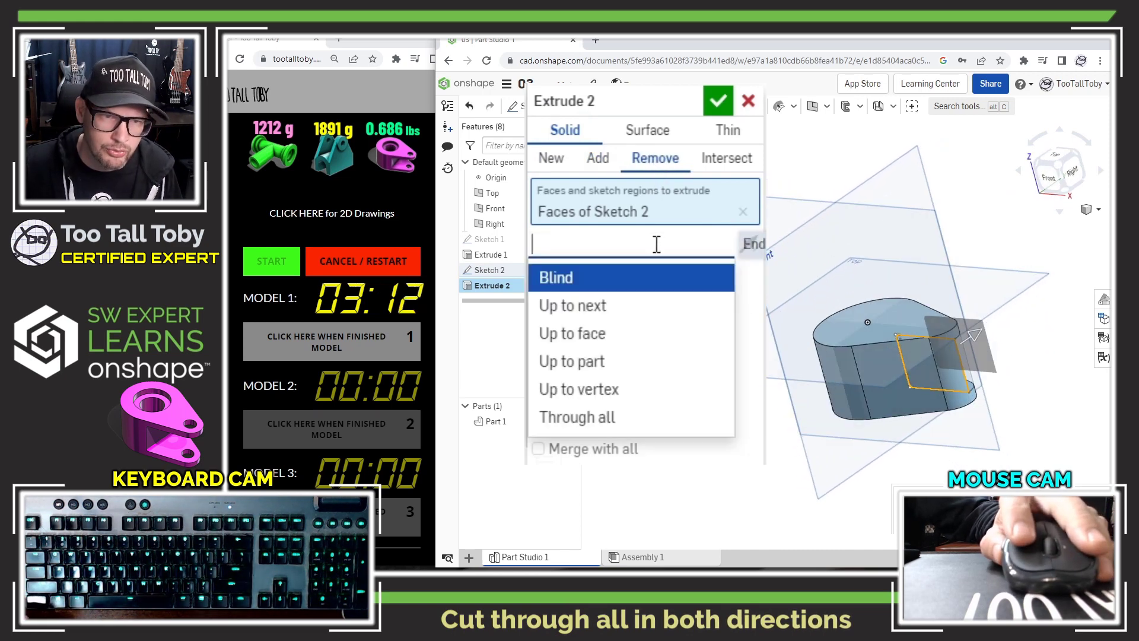
{"action": "left_click", "coordinate": [583, 416]}
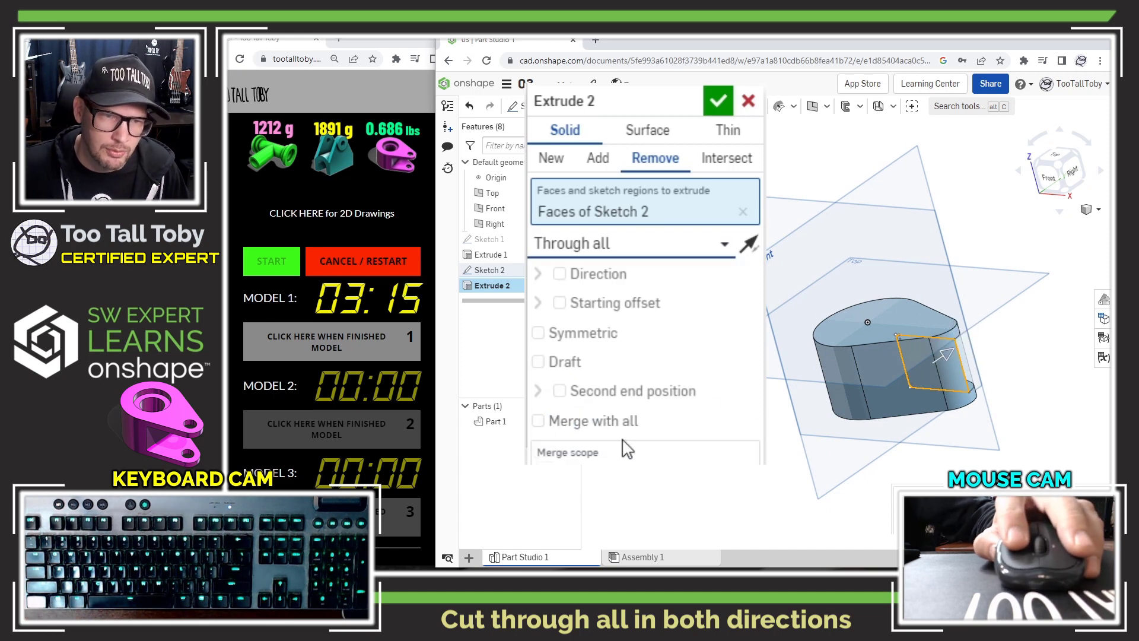
{"action": "left_click", "coordinate": [538, 333]}
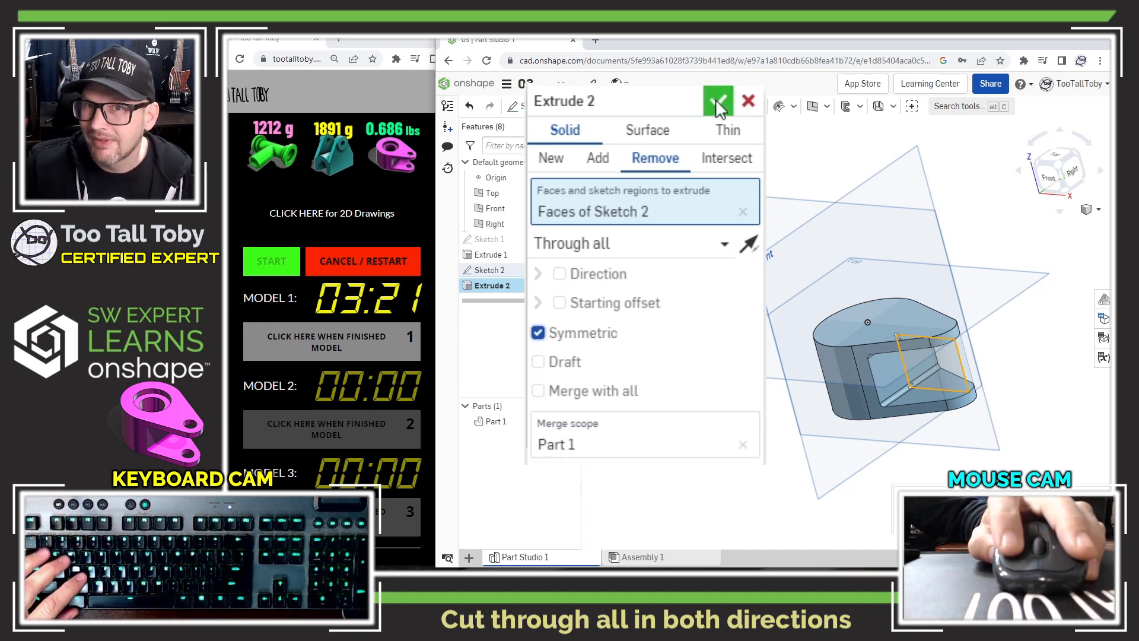
{"action": "left_click", "coordinate": [686, 128]}
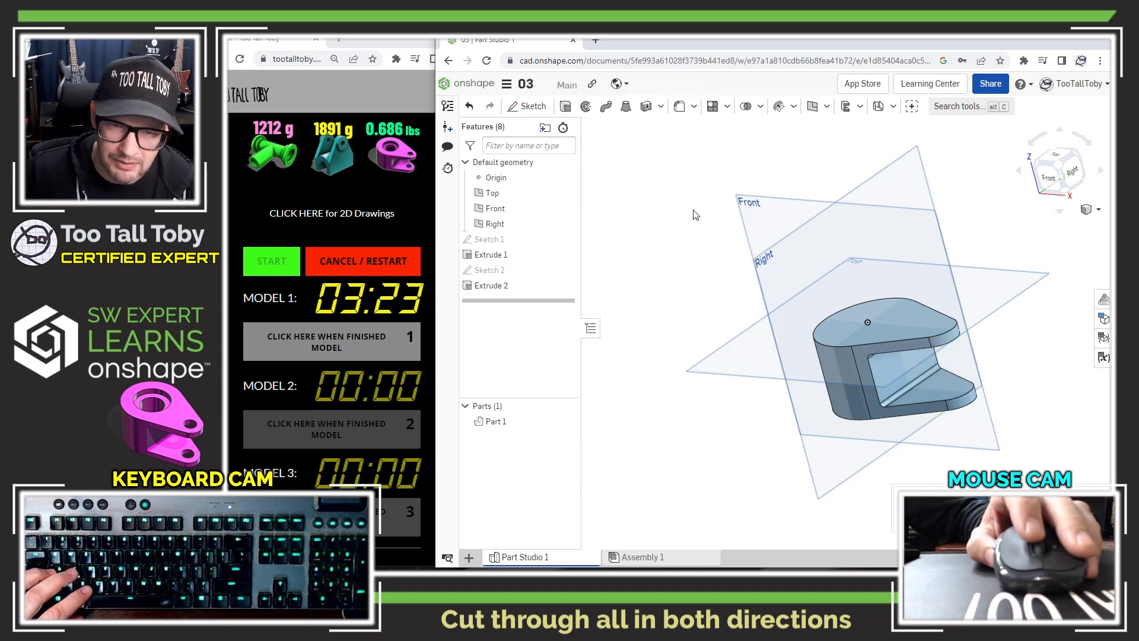
{"action": "right_click_drag", "start_coordinate": [696, 214], "coordinate": [986, 386]}
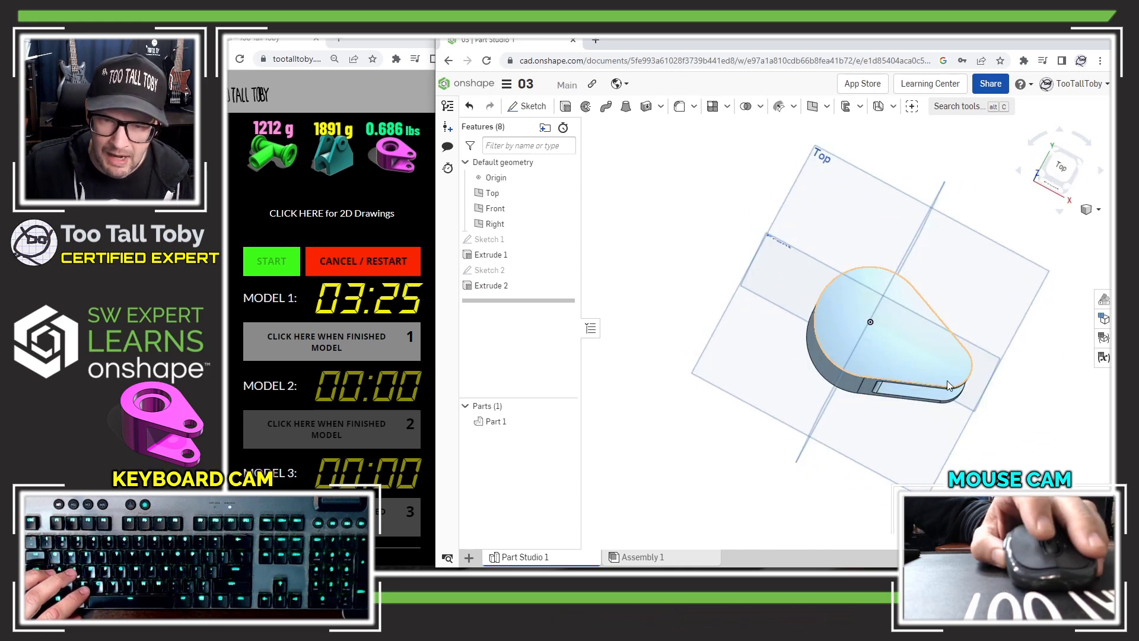
{"action": "left_click", "coordinate": [948, 376]}
- Sketch a 0.5 diameter circle near the narrow tip on the top face
{"action": "key", "text": "s"}
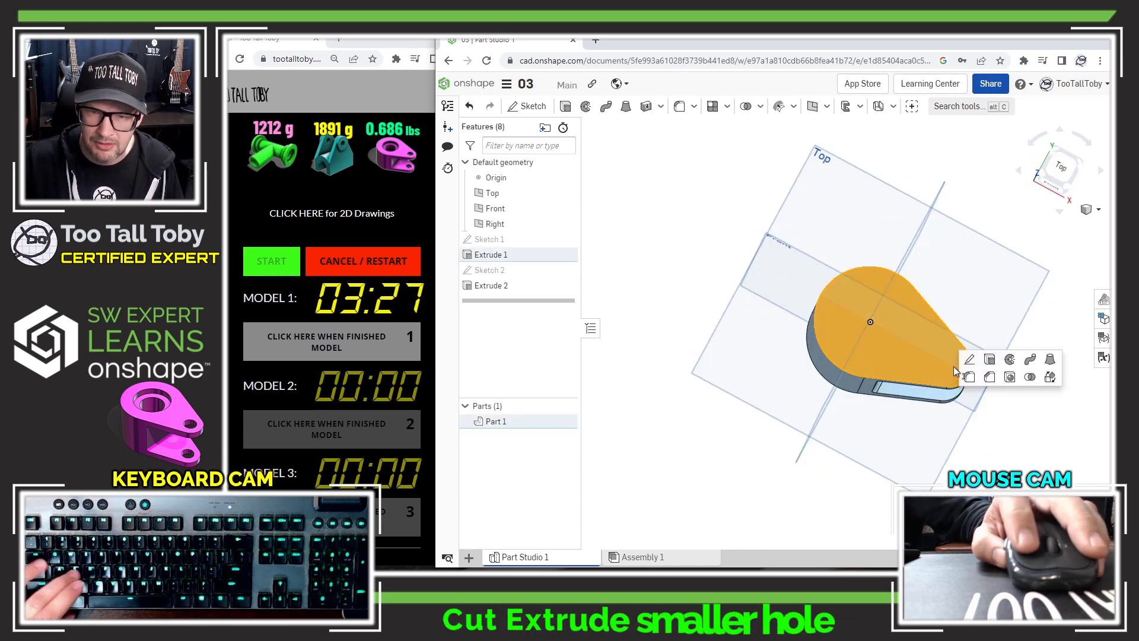
{"action": "left_click", "coordinate": [968, 359]}
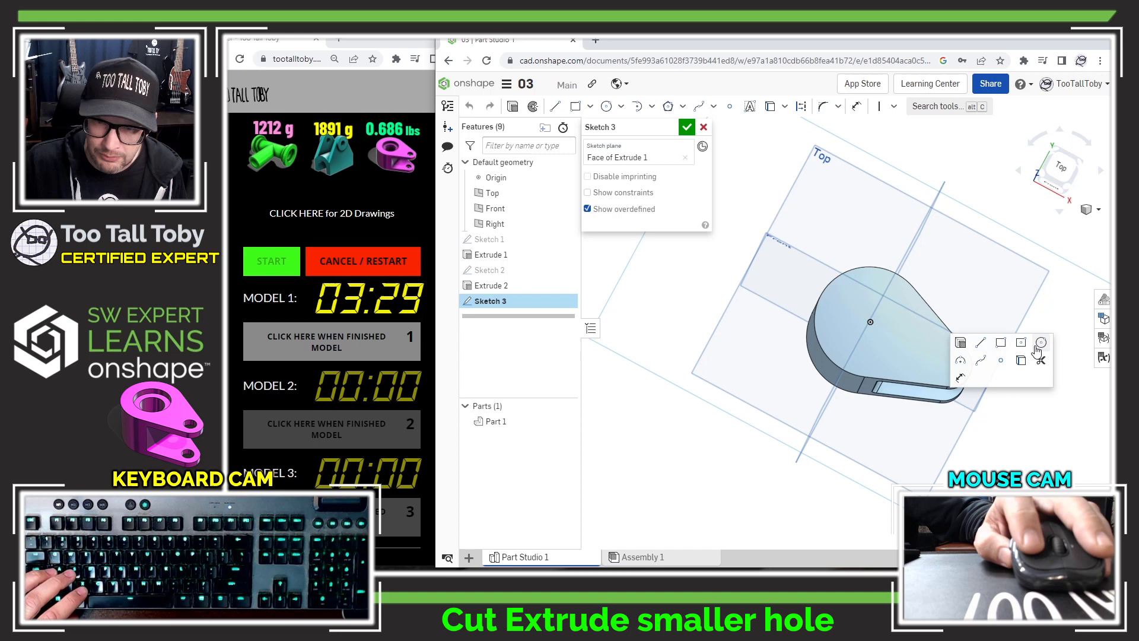
{"action": "left_click", "coordinate": [1040, 343]}
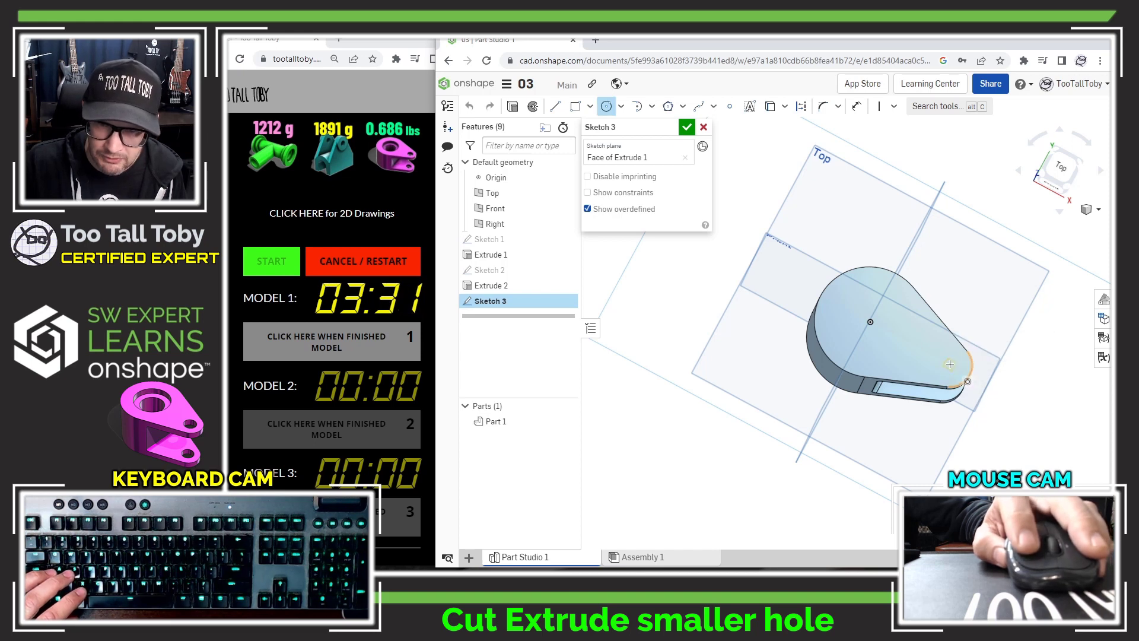
{"action": "left_click", "coordinate": [931, 372]}
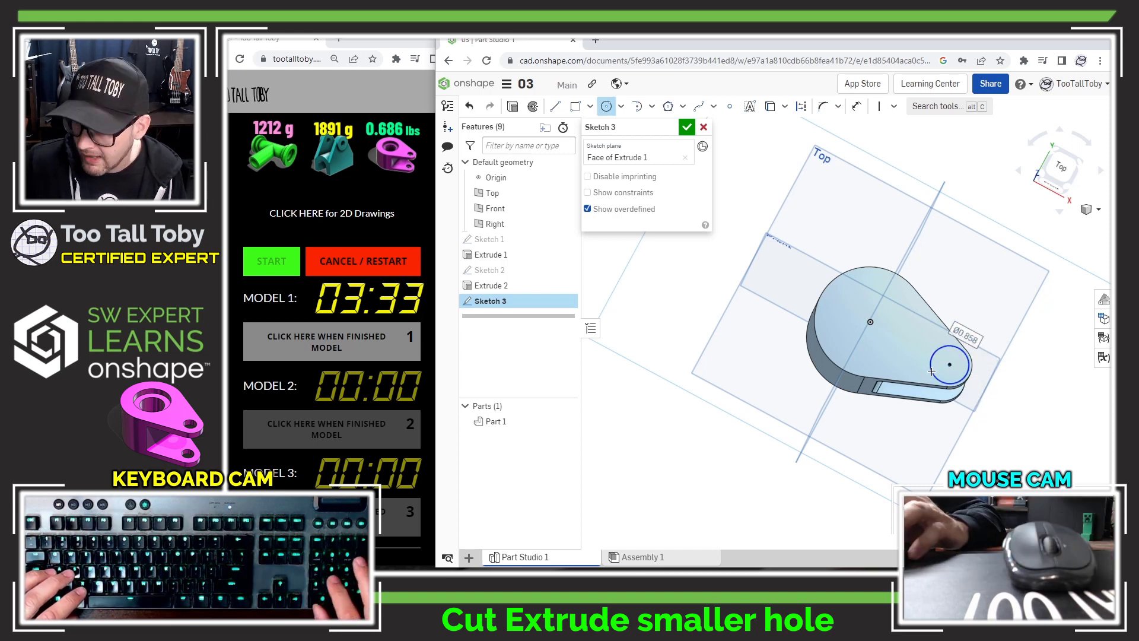
{"action": "type", "text": "0.5"}
{"action": "key", "text": "Return"}
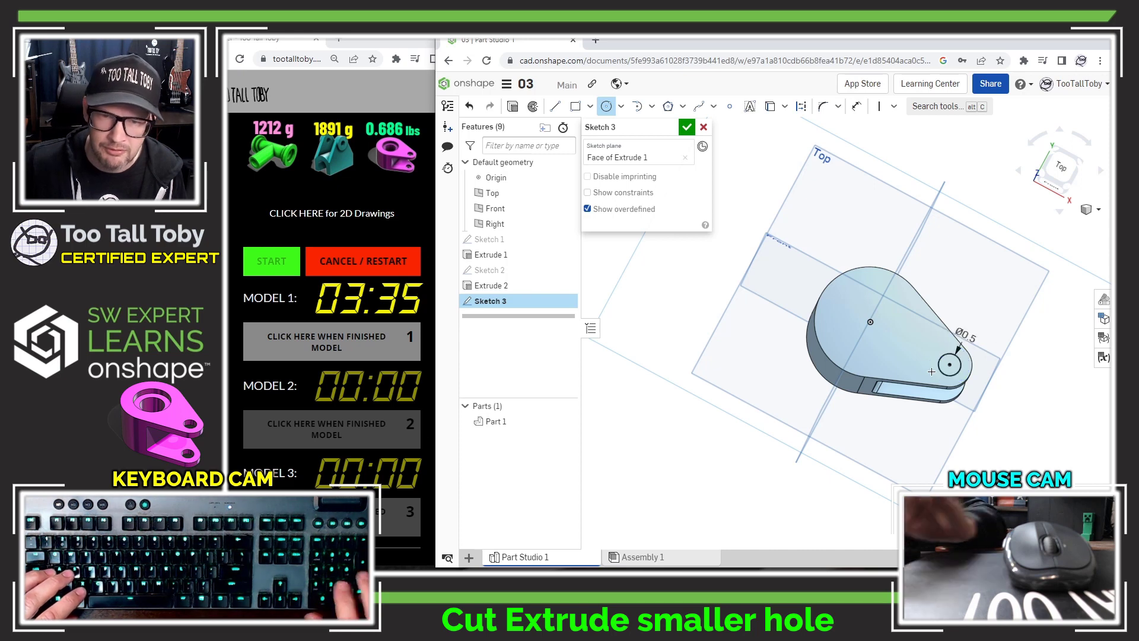
- Extrude the circle as a Remove cut through all to make Extrude 3
{"action": "key", "text": "s"}
{"action": "left_click", "coordinate": [954, 366]}
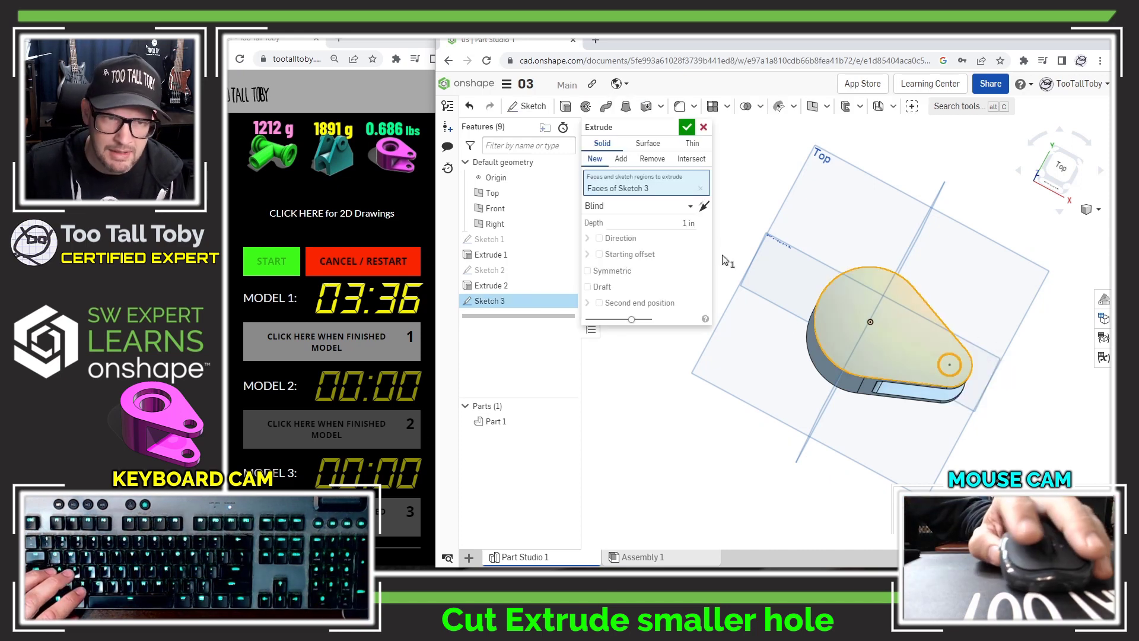
{"action": "left_click", "coordinate": [658, 168]}
{"action": "left_click", "coordinate": [632, 207]}
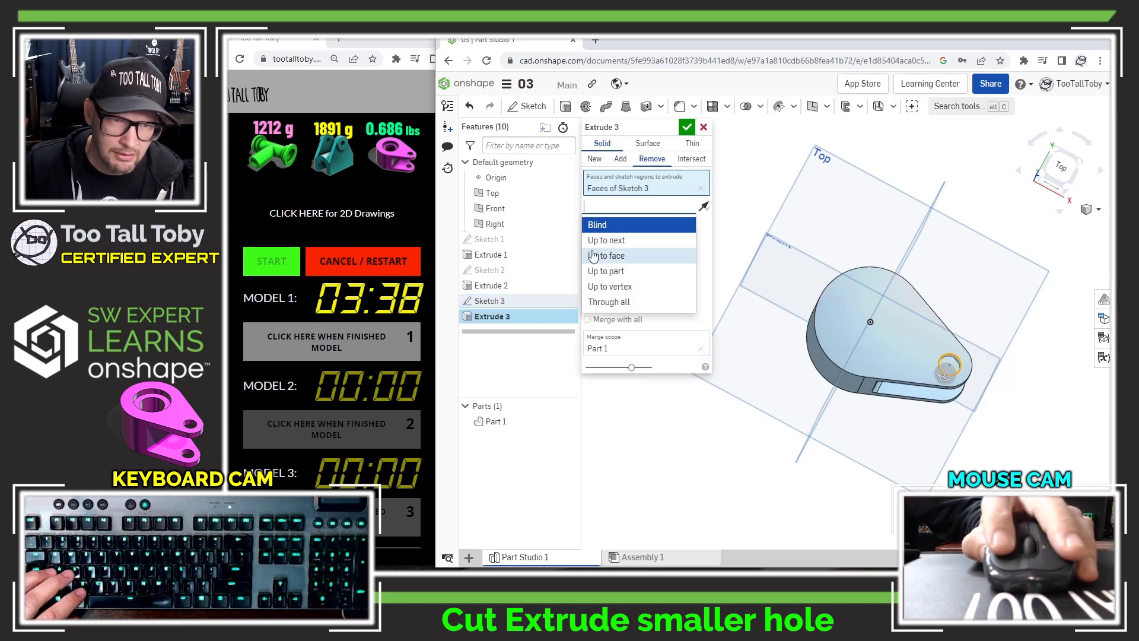
{"action": "left_click", "coordinate": [600, 300]}
{"action": "left_click", "coordinate": [686, 132]}
{"action": "right_click_drag", "start_coordinate": [949, 368], "coordinate": [953, 384]}
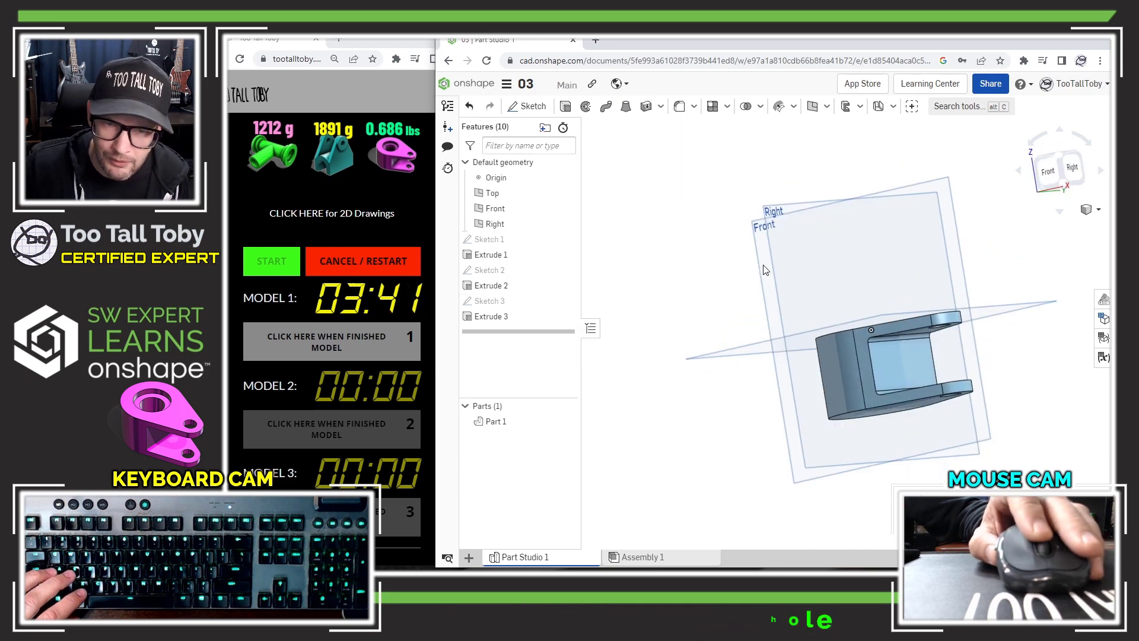
- Browse the Boolean, direct edit and frame feature menus, then widen the window
{"action": "scroll", "coordinate": [953, 380], "scroll_direction": "up", "scroll_amount": 3}
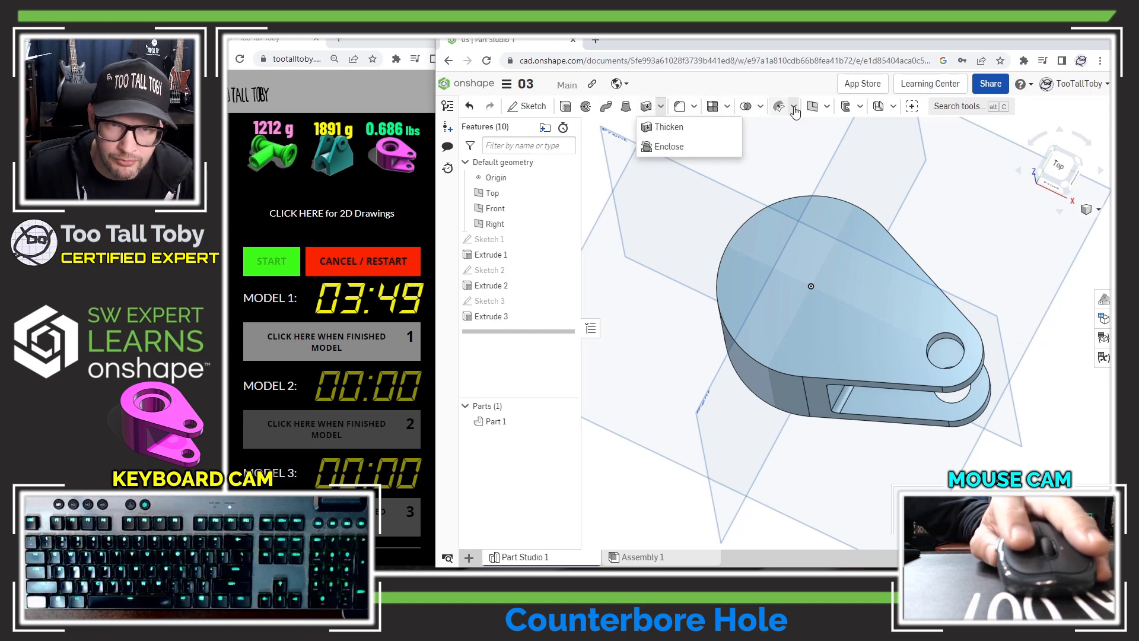
{"action": "left_click", "coordinate": [760, 107]}
{"action": "left_click", "coordinate": [794, 108]}
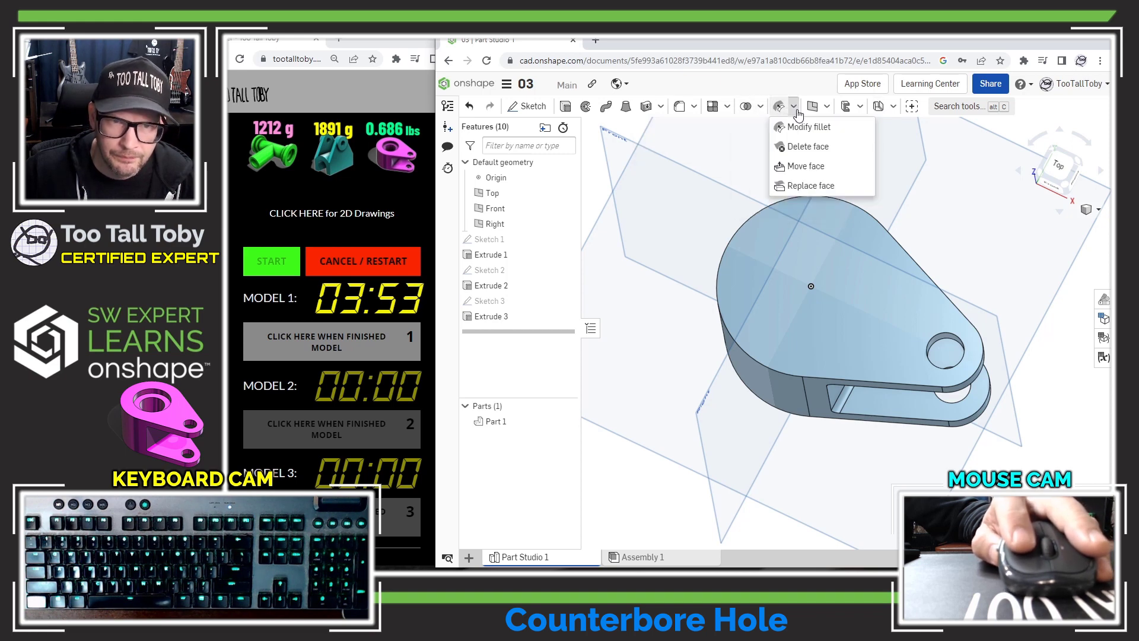
{"action": "left_click", "coordinate": [861, 108]}
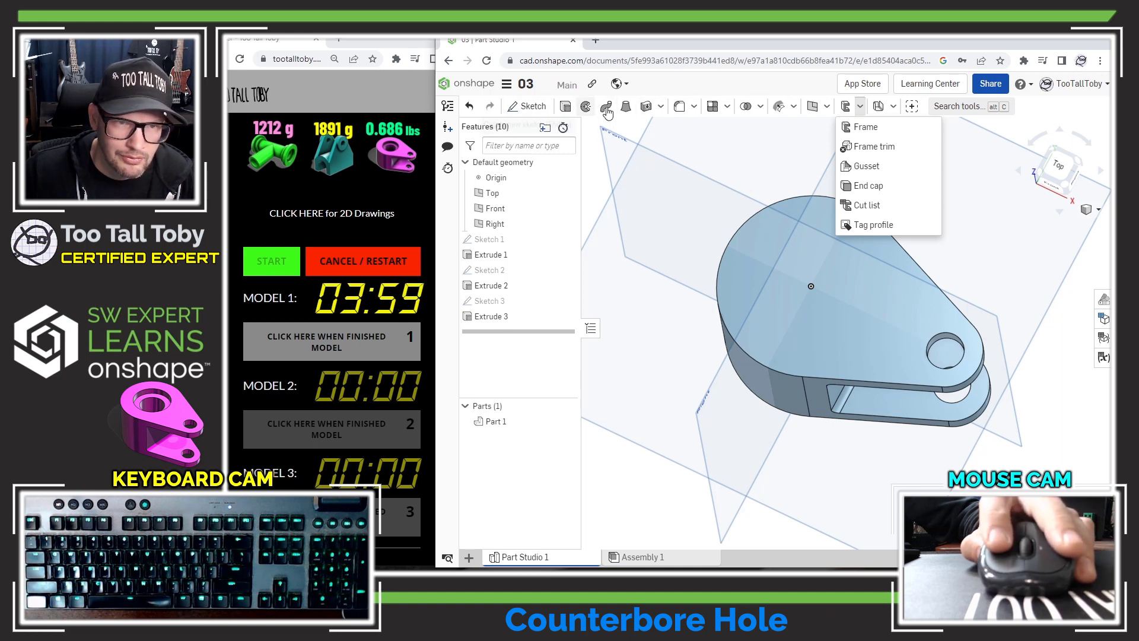
{"action": "left_click_drag", "start_coordinate": [432, 198], "coordinate": [335, 197]}
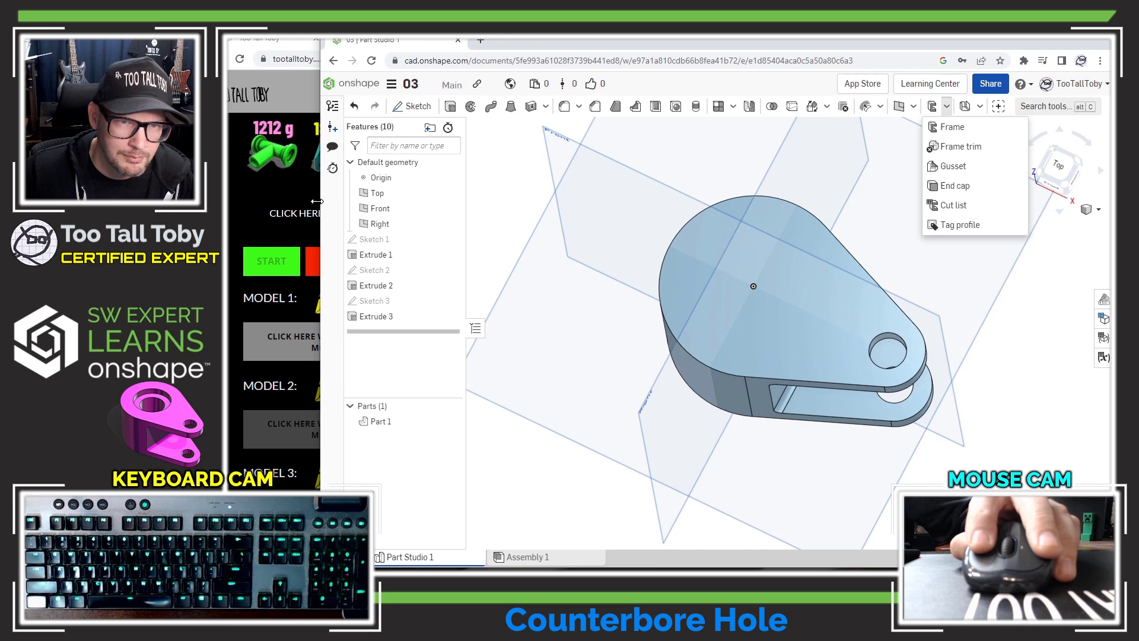
- Set up a counterbore hole: 1 in hole, 1.5 in counterbore, 0.25 in depth
{"action": "left_click", "coordinate": [690, 113]}
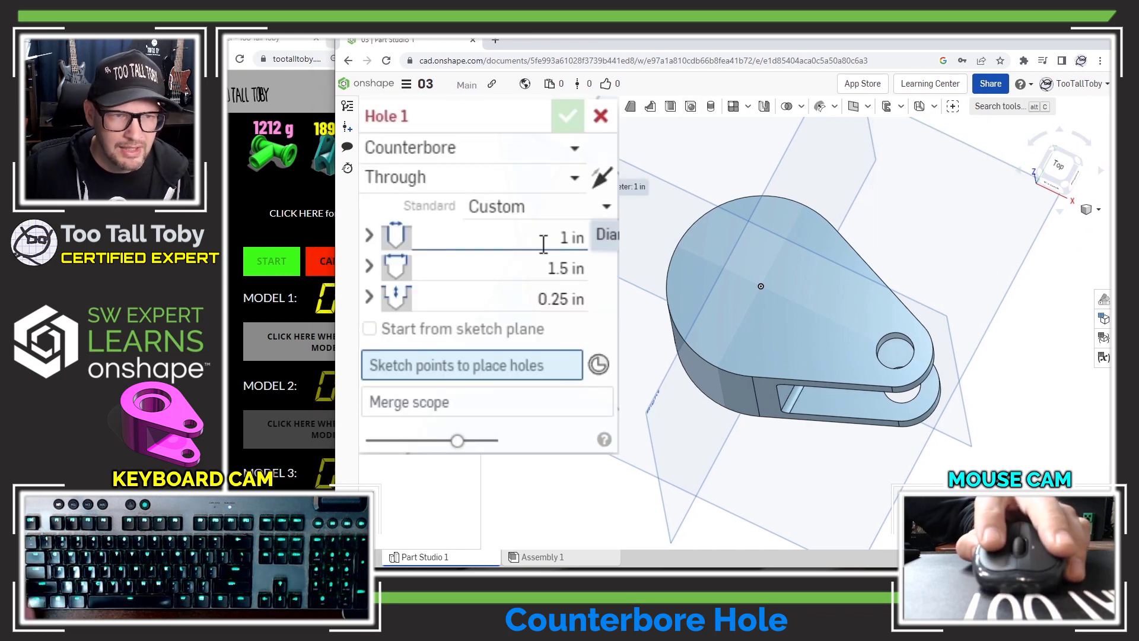
{"action": "left_click", "coordinate": [555, 243]}
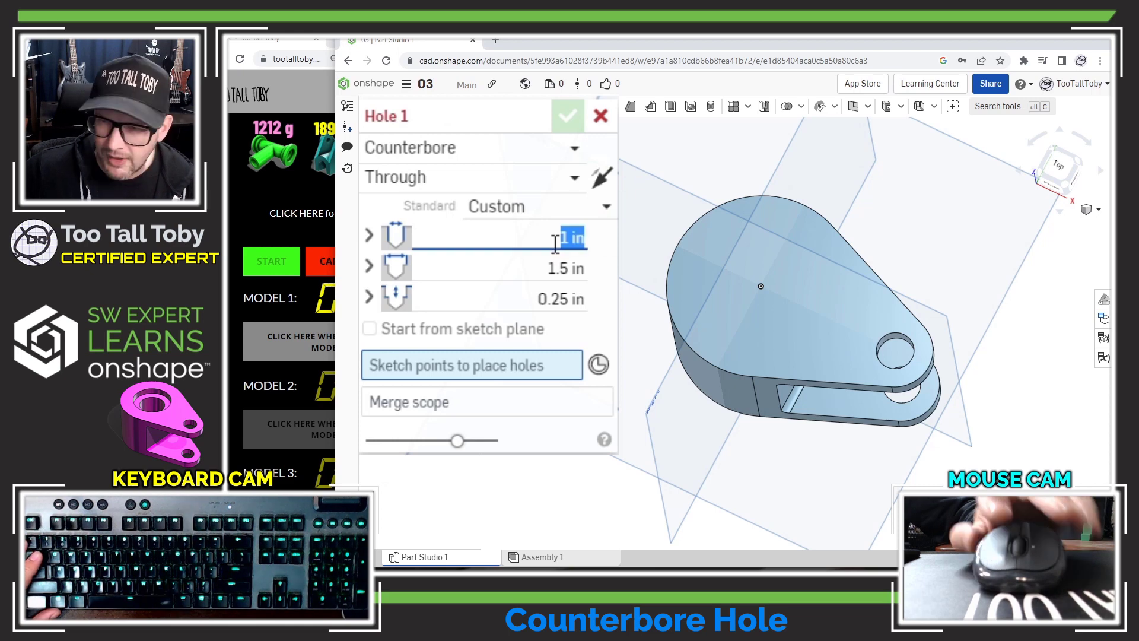
{"action": "key", "text": "Tab"}
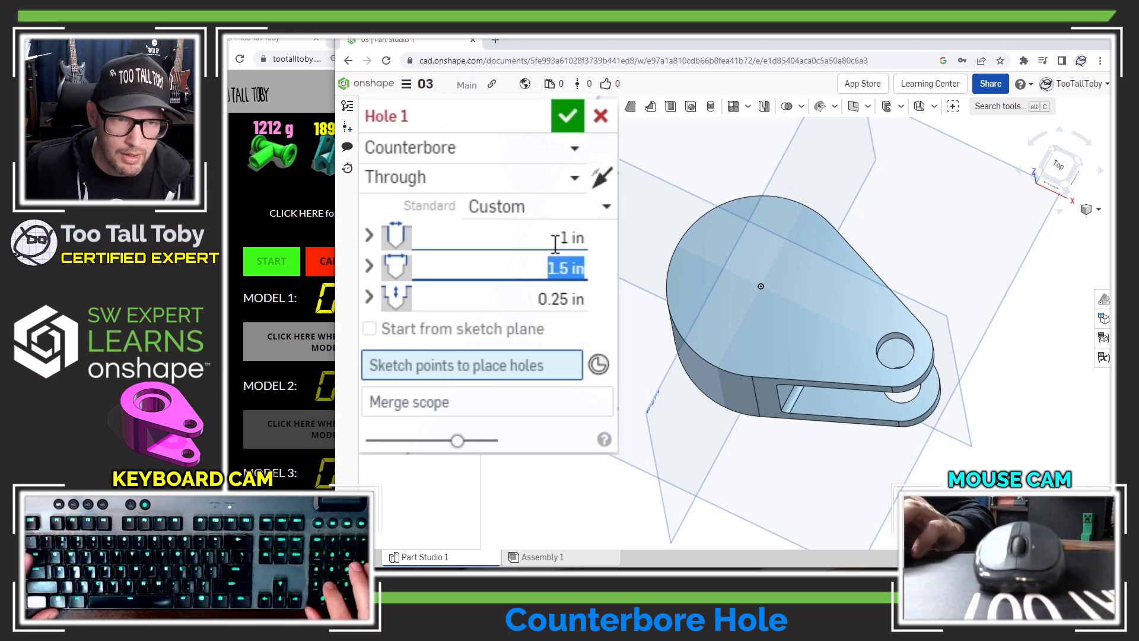
{"action": "type", "text": "1"}
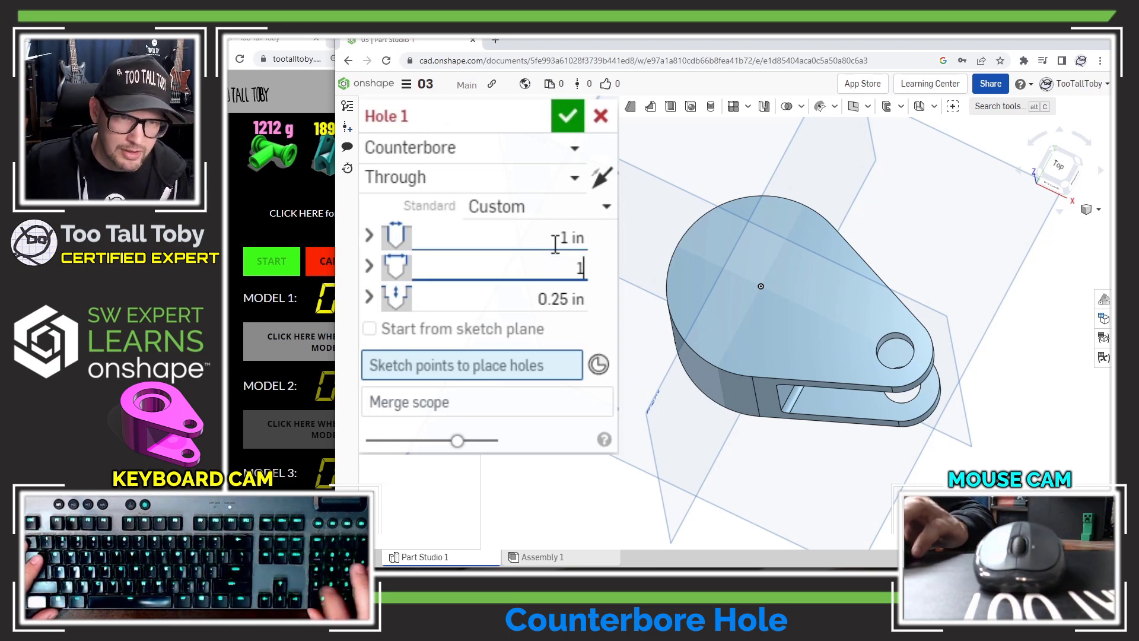
{"action": "type", "text": ".5"}
{"action": "key", "text": "Tab"}
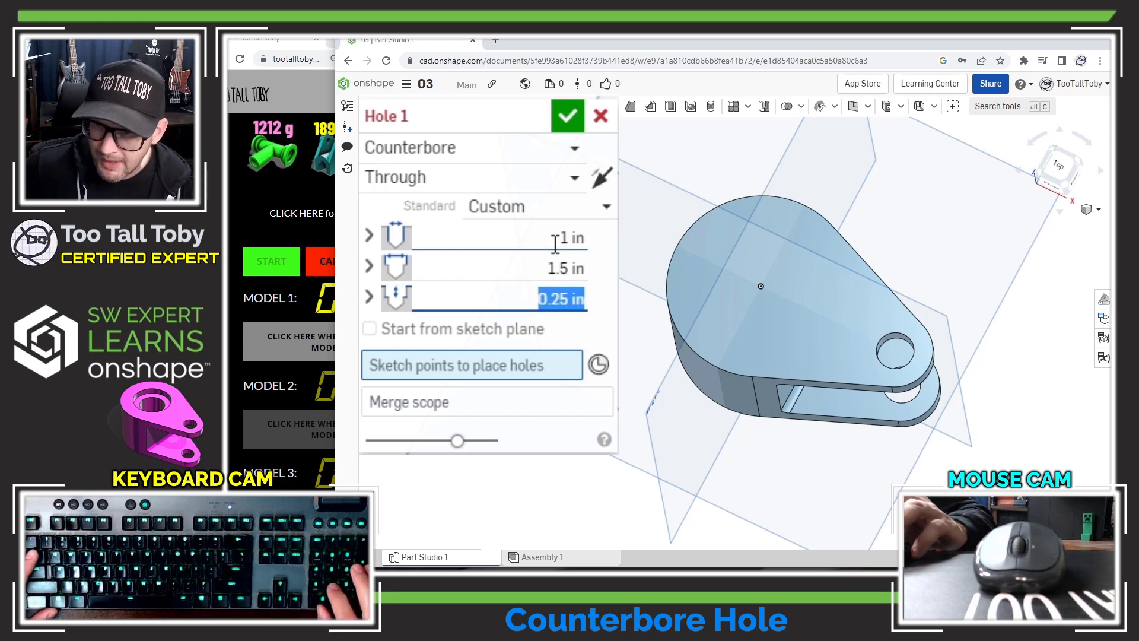
{"action": "type", "text": "0.25"}
{"action": "key", "text": "Tab"}
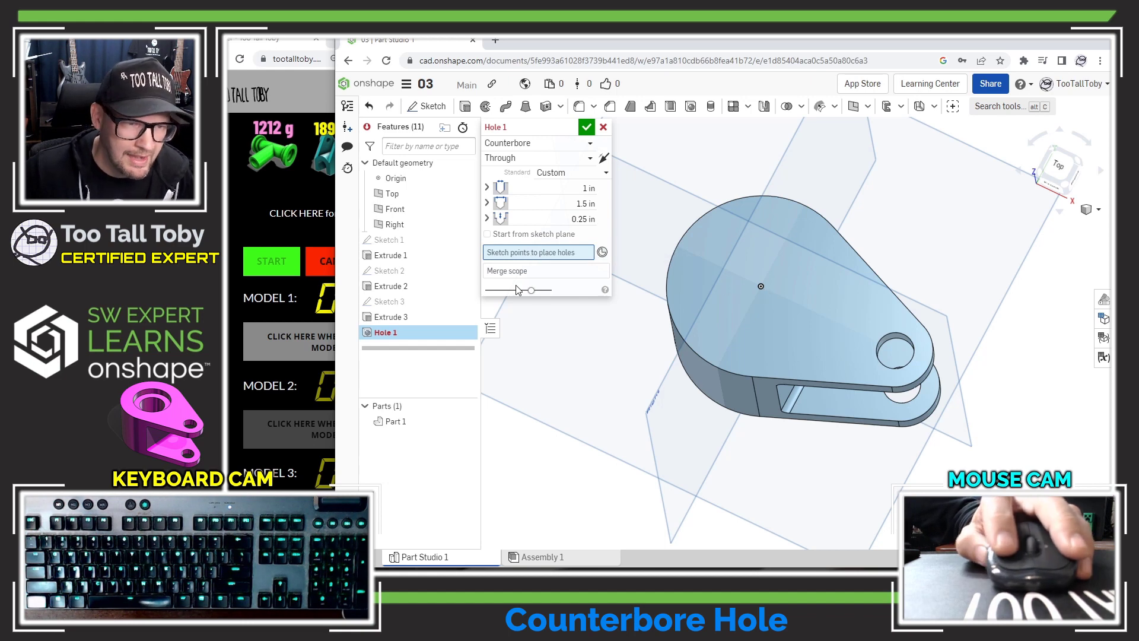
- Place the counterbore hole at Sketch 1's large arc centre and confirm Hole 1
{"action": "left_click", "coordinate": [465, 239]}
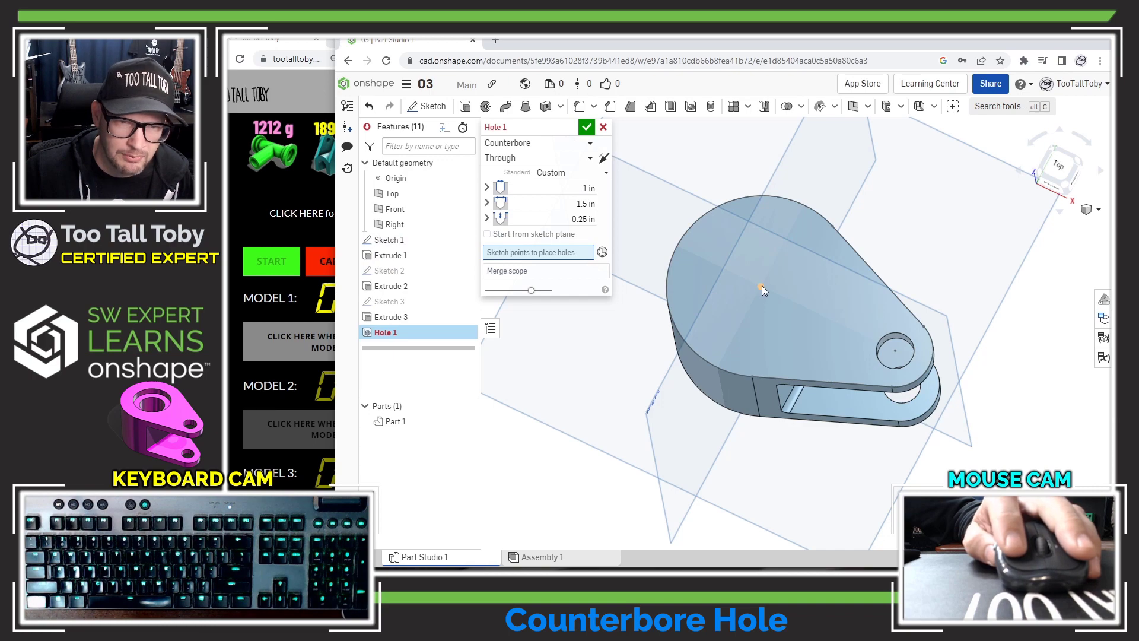
{"action": "left_click", "coordinate": [761, 285]}
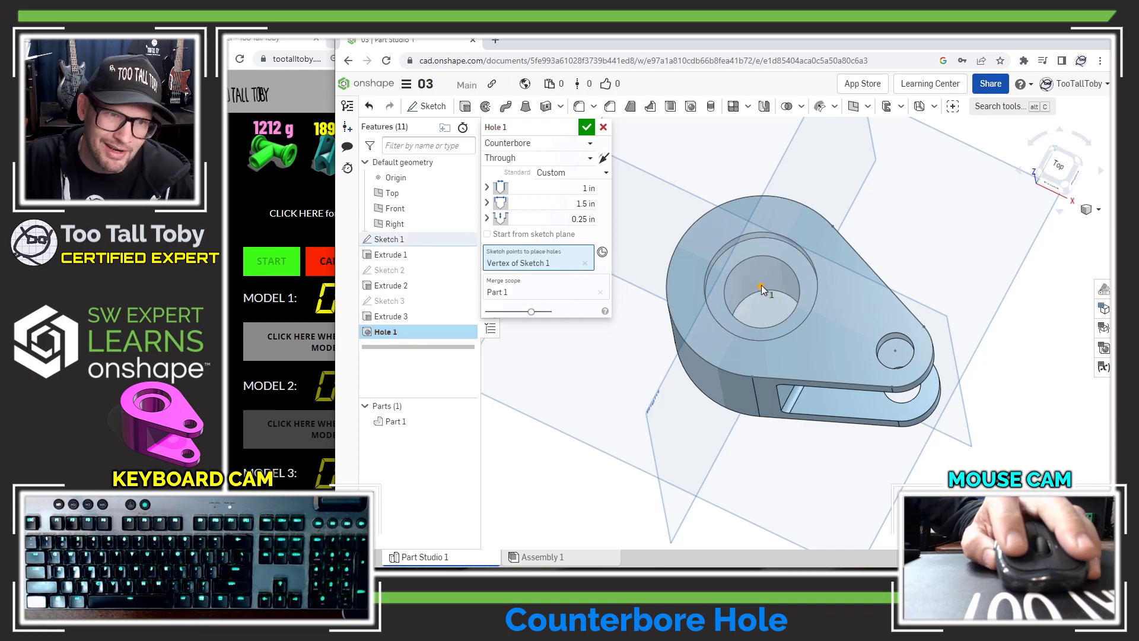
{"action": "left_click", "coordinate": [586, 127]}
{"action": "mouse_move", "coordinate": [725, 369]}
{"action": "right_mouse_down"}
{"action": "mouse_move", "coordinate": [739, 343]}
{"action": "mouse_move", "coordinate": [728, 366]}
{"action": "mouse_move", "coordinate": [833, 376]}
{"action": "right_mouse_up"}
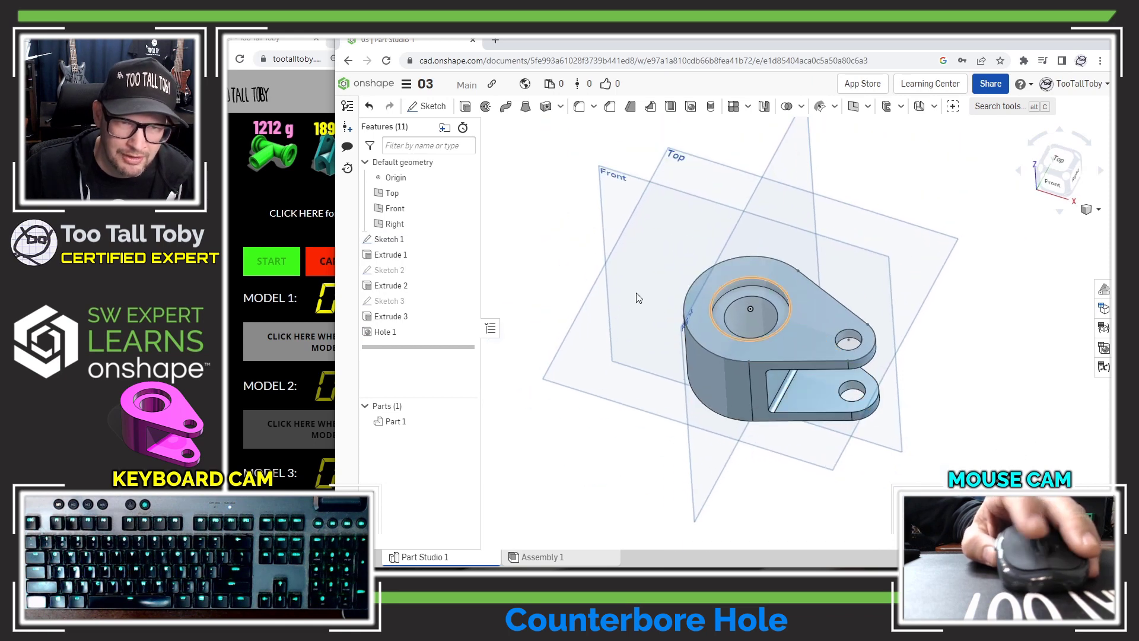
- Hide Sketch 1 and the default Top, Front and Right planes
{"action": "left_click", "coordinate": [474, 239]}
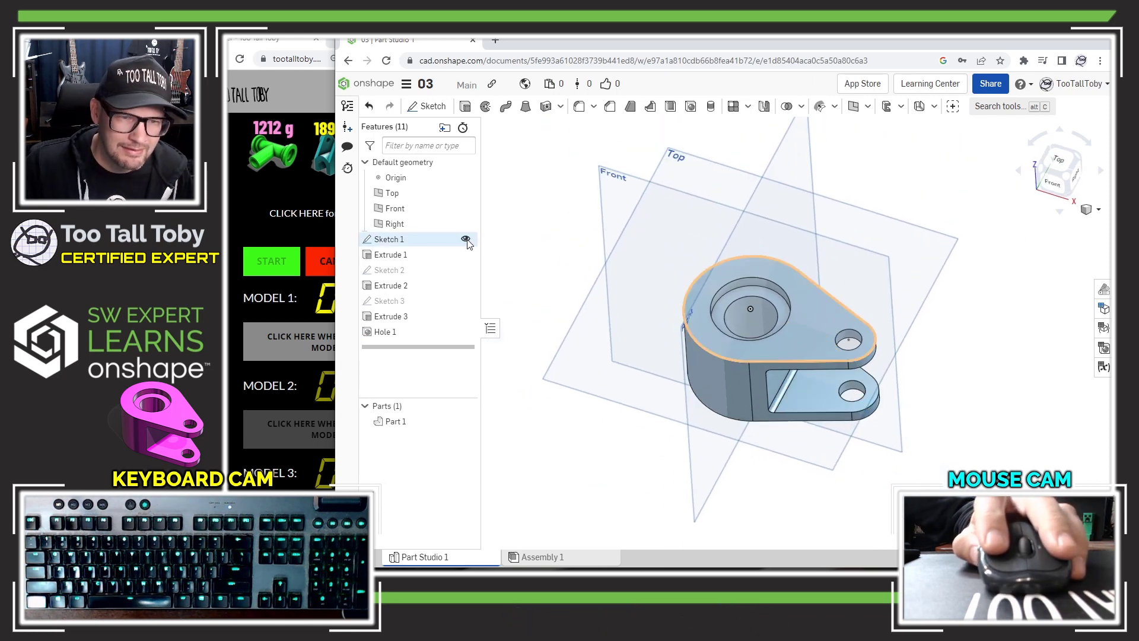
{"action": "key", "text": "p"}
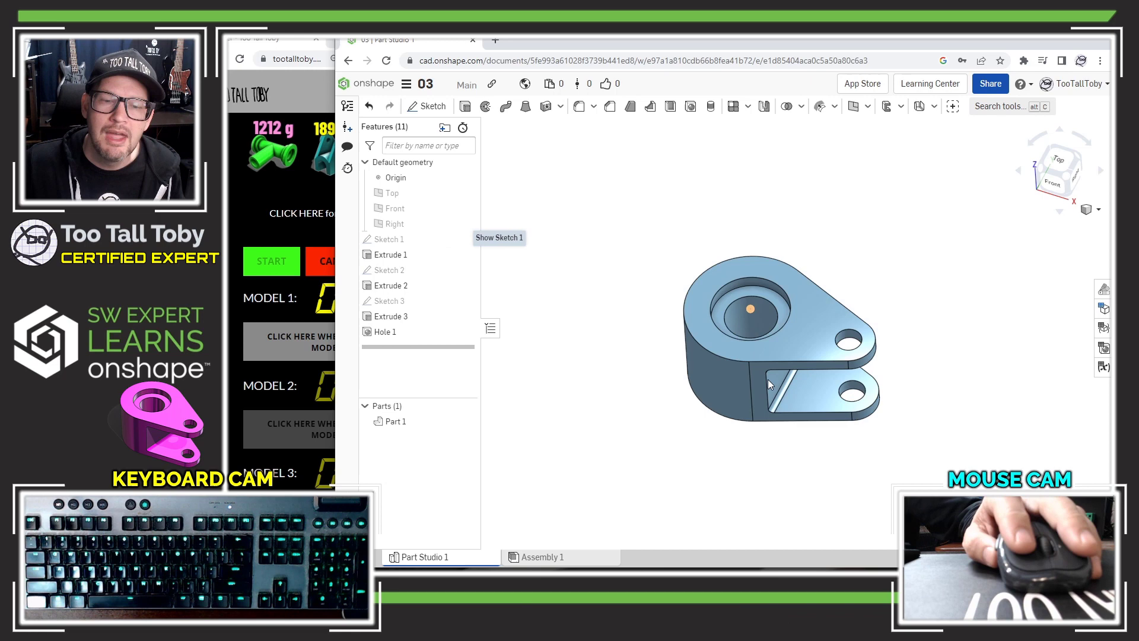
{"action": "scroll", "coordinate": [807, 379], "scroll_direction": "up", "scroll_amount": 1}
{"action": "scroll", "coordinate": [809, 383], "scroll_direction": "up", "scroll_amount": 1}
- Give Part 1 a purple appearance
{"action": "right_click", "coordinate": [812, 237]}
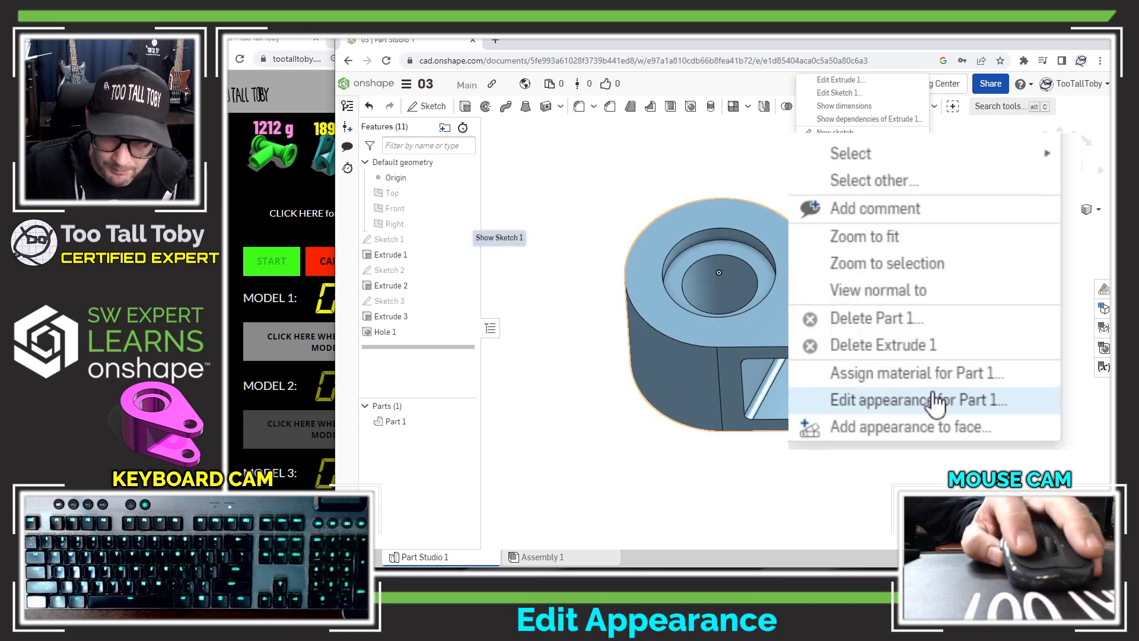
{"action": "left_click", "coordinate": [861, 408]}
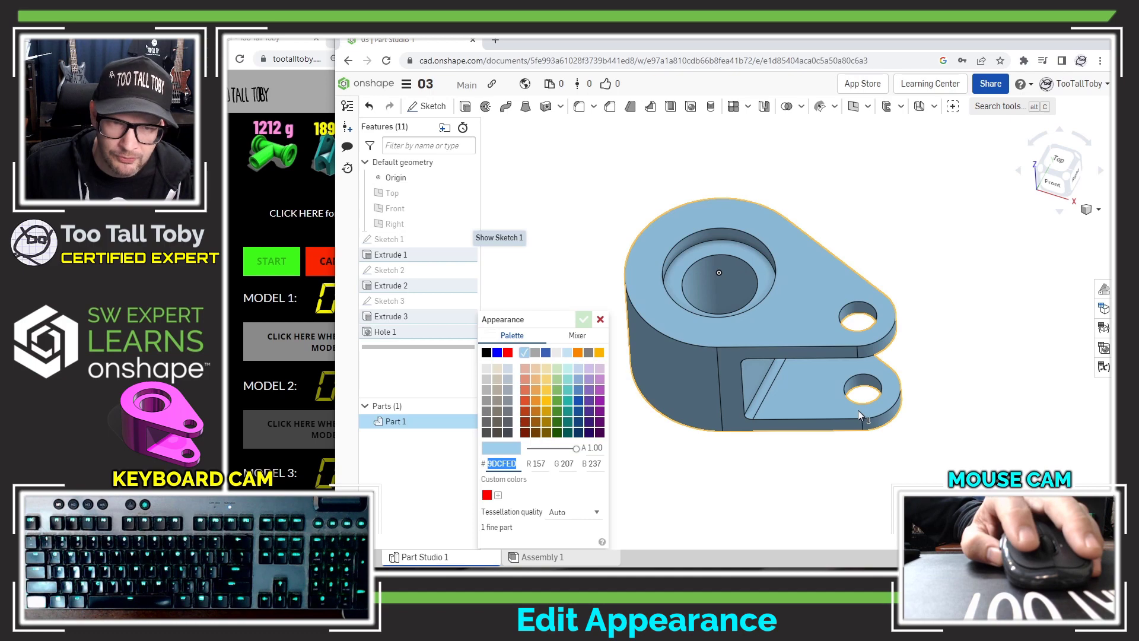
{"action": "left_click", "coordinate": [600, 401]}
{"action": "left_click", "coordinate": [583, 320]}
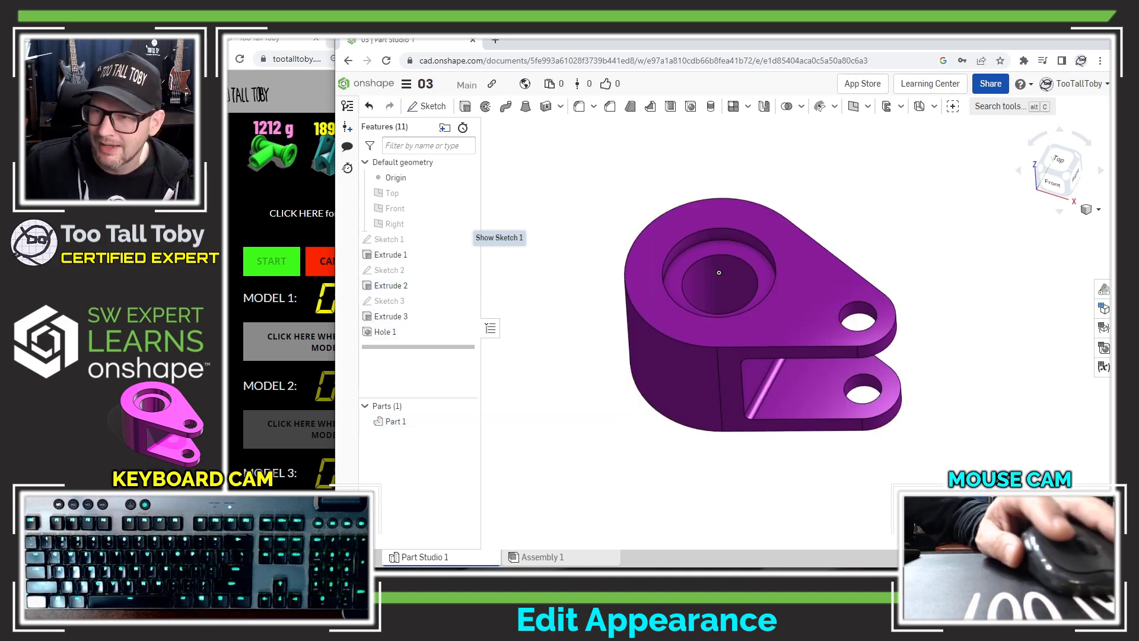
- Compare with the challenge drawing and narrow Onshape to reveal the timer page
{"action": "key", "text": "alt+Tab"}
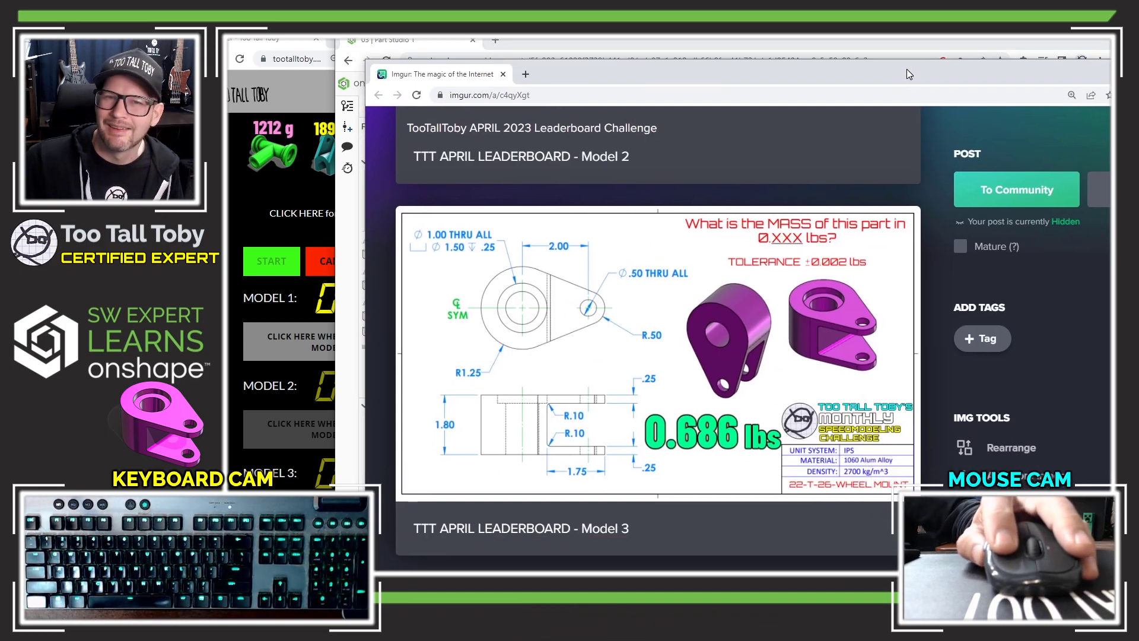
{"action": "key", "text": "alt+Tab"}
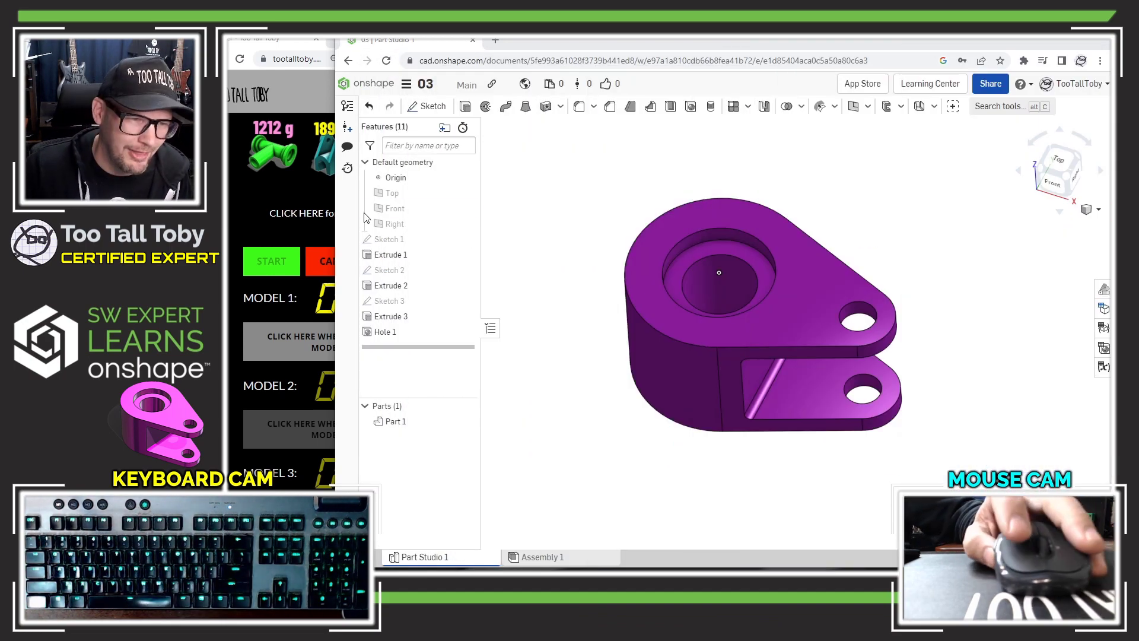
{"action": "left_click_drag", "start_coordinate": [331, 243], "coordinate": [437, 242]}
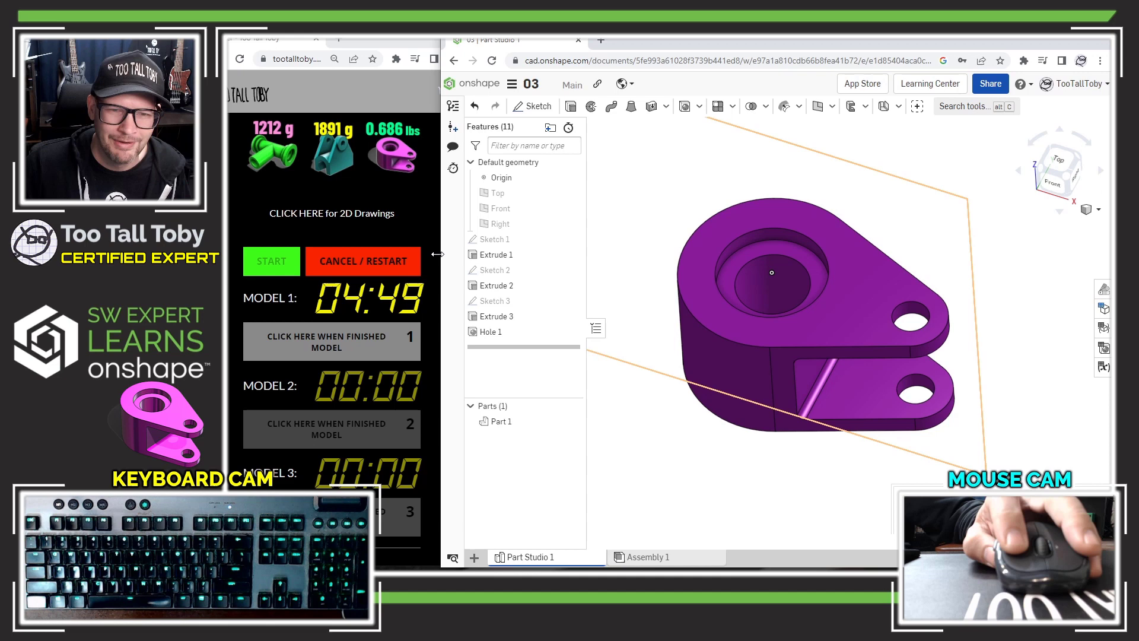
- Set the workspace length unit to Millimeter
{"action": "left_click", "coordinate": [513, 84]}
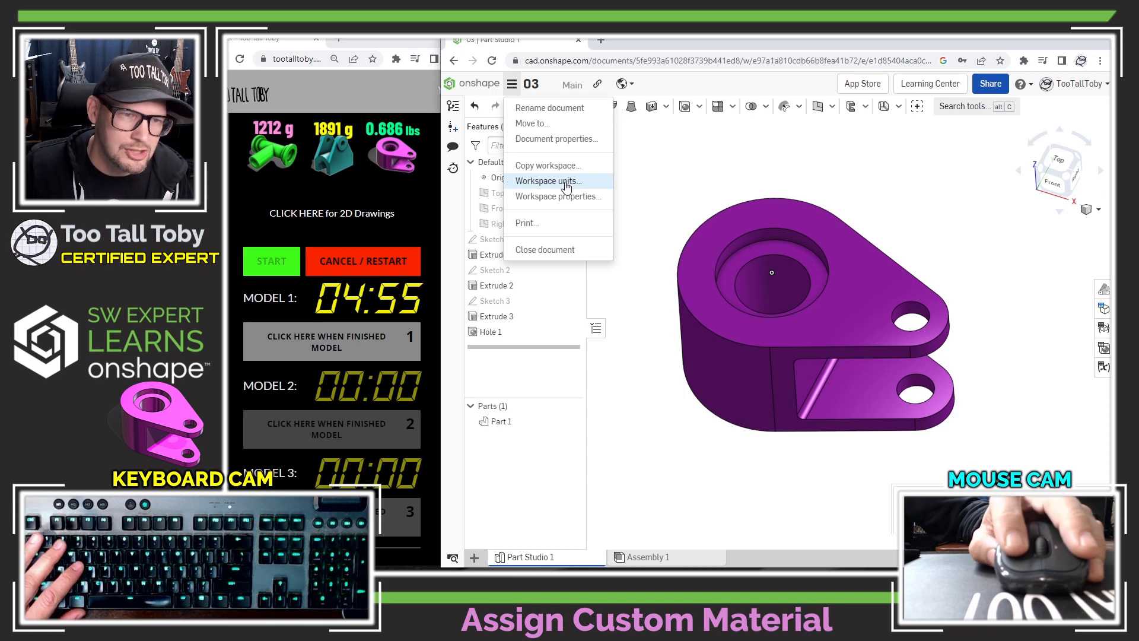
{"action": "left_click", "coordinate": [567, 187]}
{"action": "left_click", "coordinate": [708, 180]}
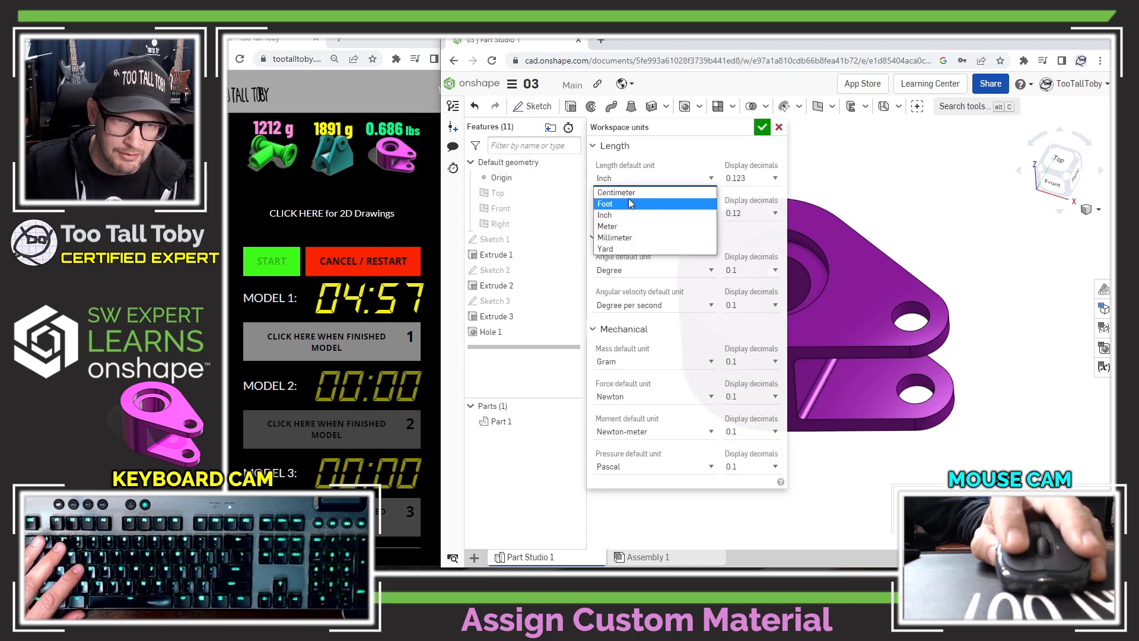
{"action": "key", "text": "Down"}
{"action": "key", "text": "Down"}
{"action": "key", "text": "Down"}
{"action": "key", "text": "Return"}
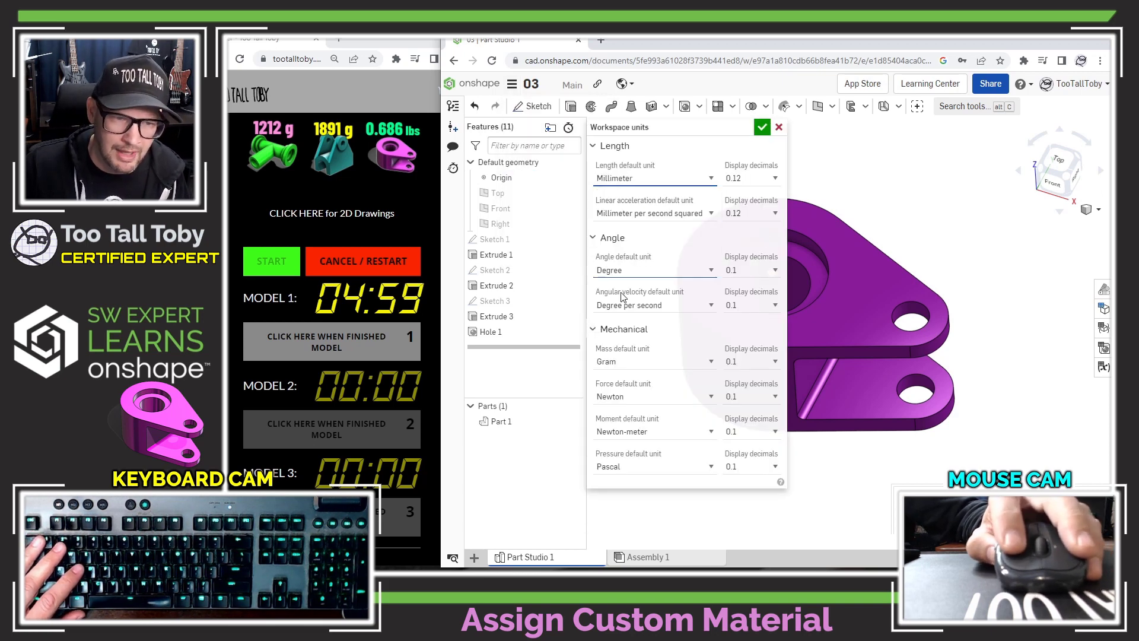
{"action": "left_click", "coordinate": [762, 128]}
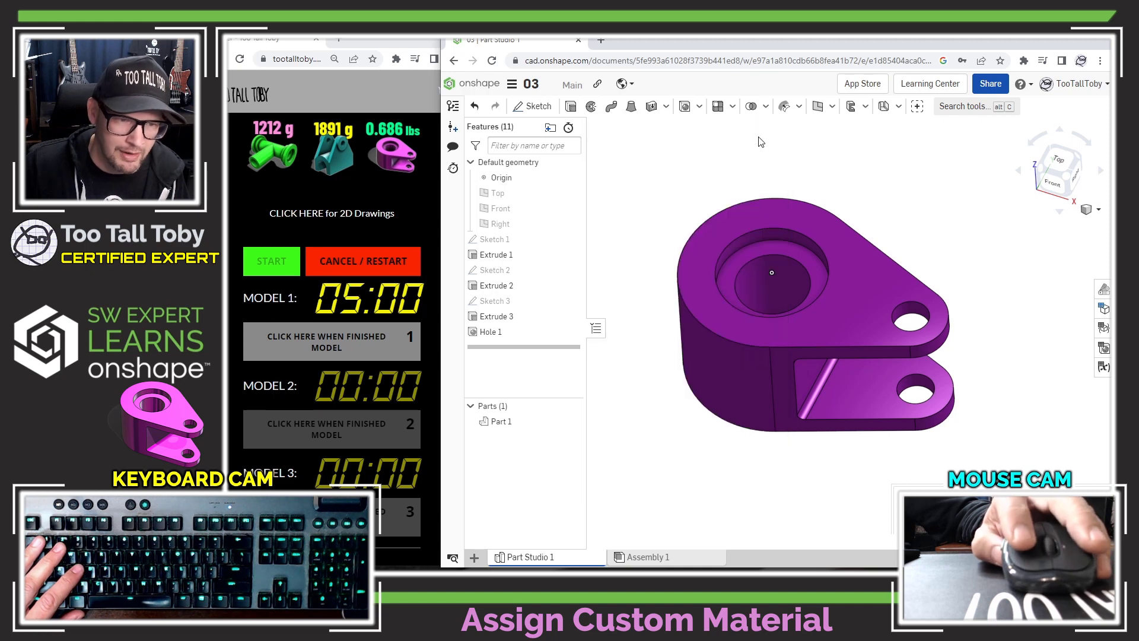
- Assign Part 1 a custom material named 'ttt' with density 0.0027
{"action": "right_click", "coordinate": [489, 421]}
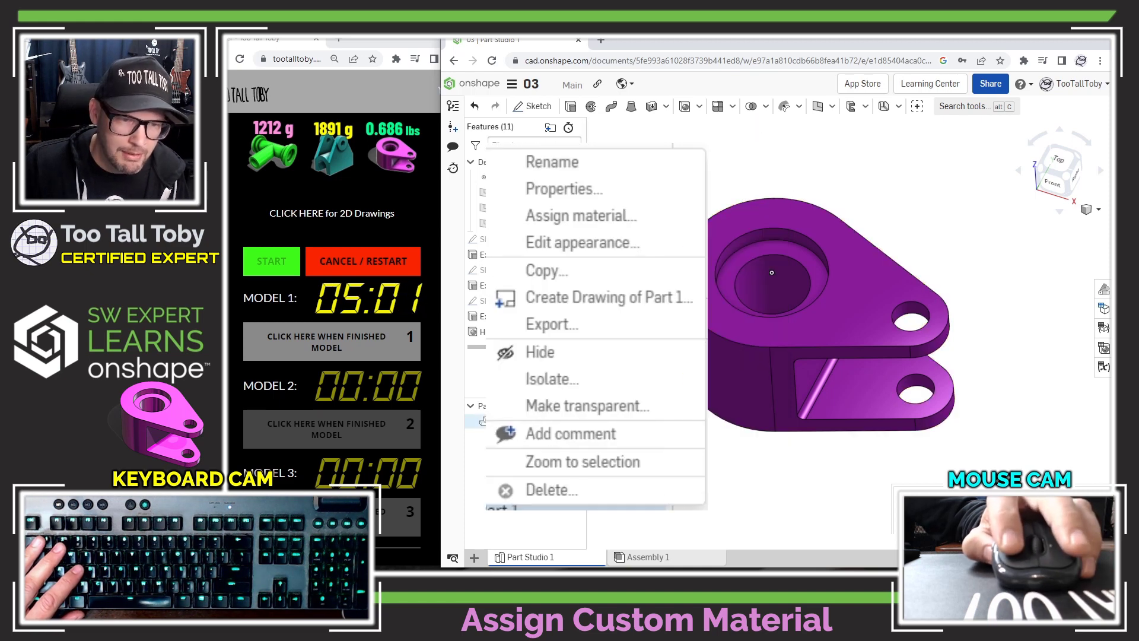
{"action": "left_click", "coordinate": [582, 218]}
{"action": "left_click", "coordinate": [711, 342]}
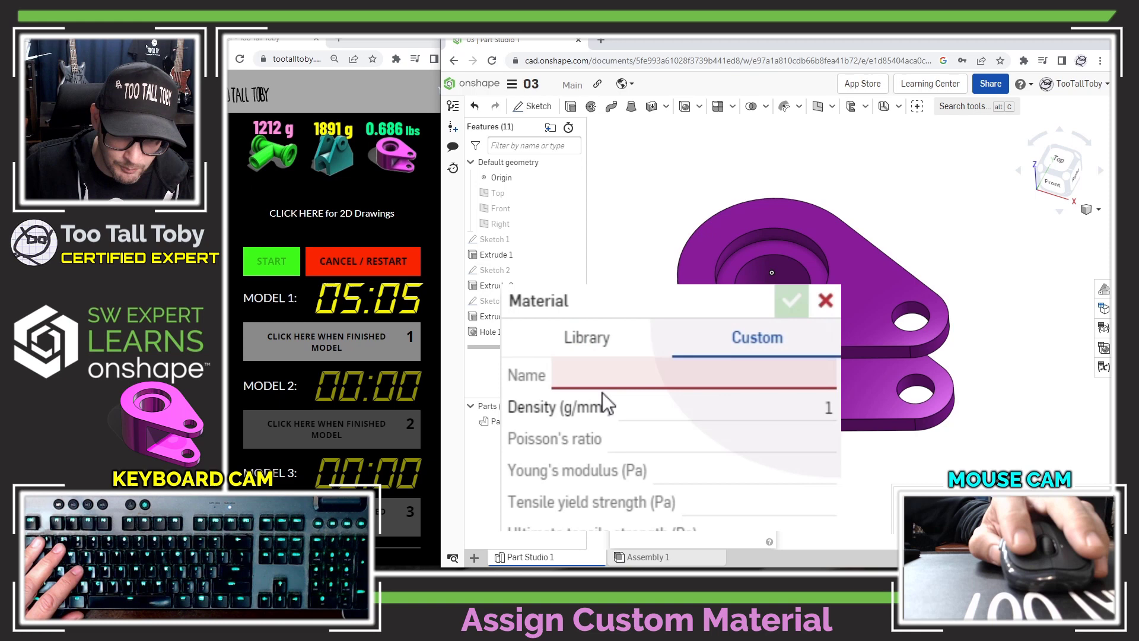
{"action": "left_click", "coordinate": [600, 382]}
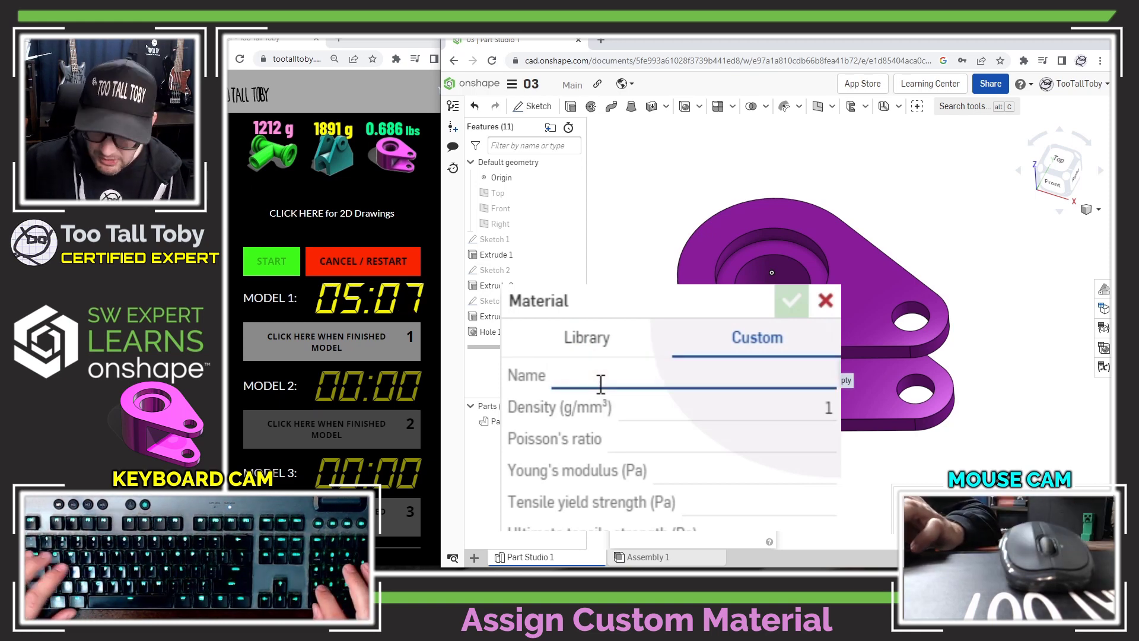
{"action": "type", "text": "ttt"}
{"action": "key", "text": "Tab"}
{"action": "type", "text": "0"}
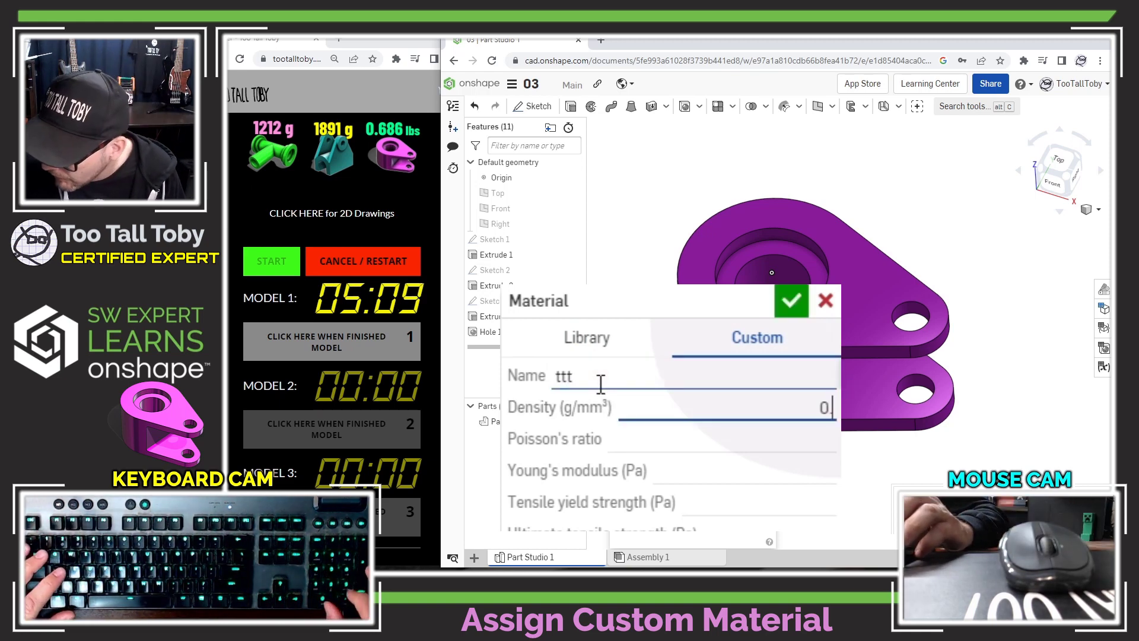
{"action": "type", "text": ".0027"}
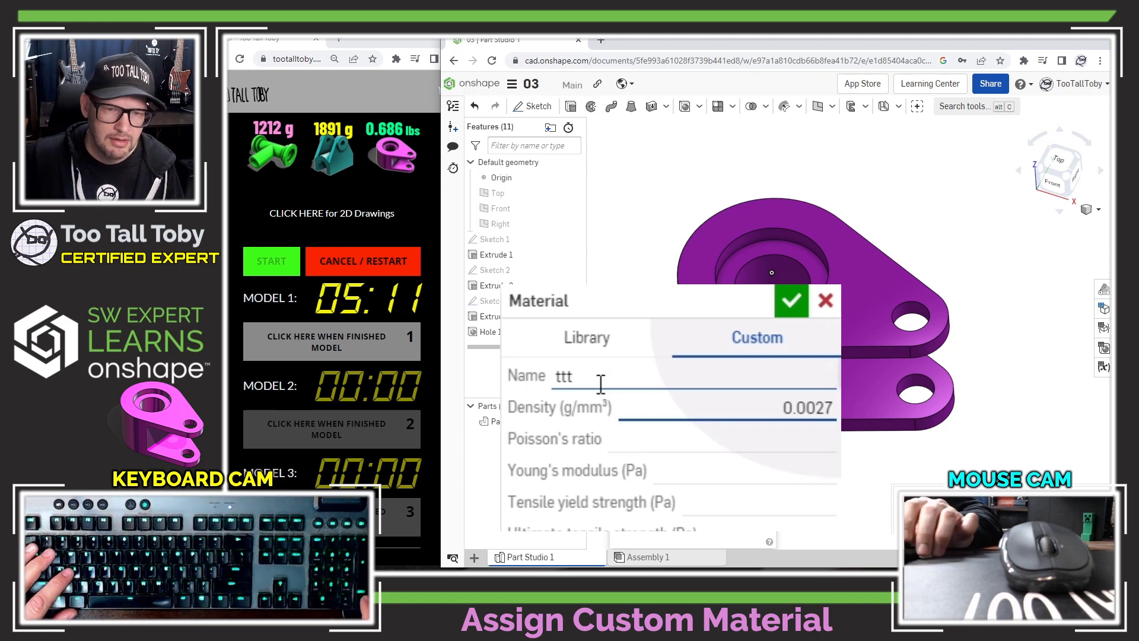
{"action": "key", "text": "Return"}
{"action": "key", "text": "Return"}
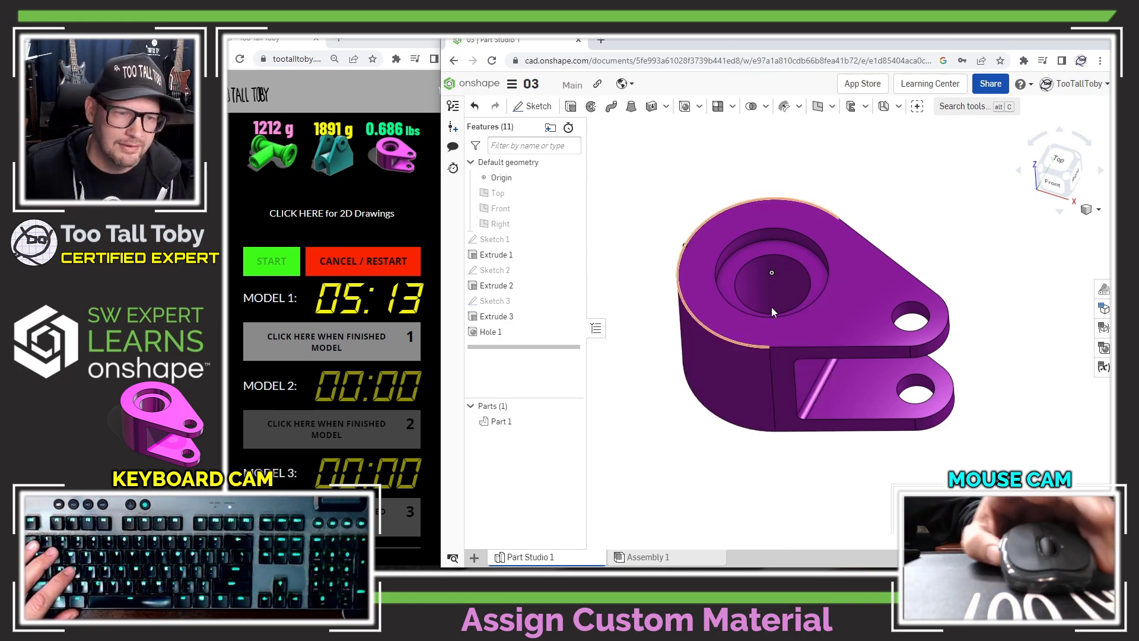
- Change the workspace's default mass unit to Pound
{"action": "left_click", "coordinate": [512, 84]}
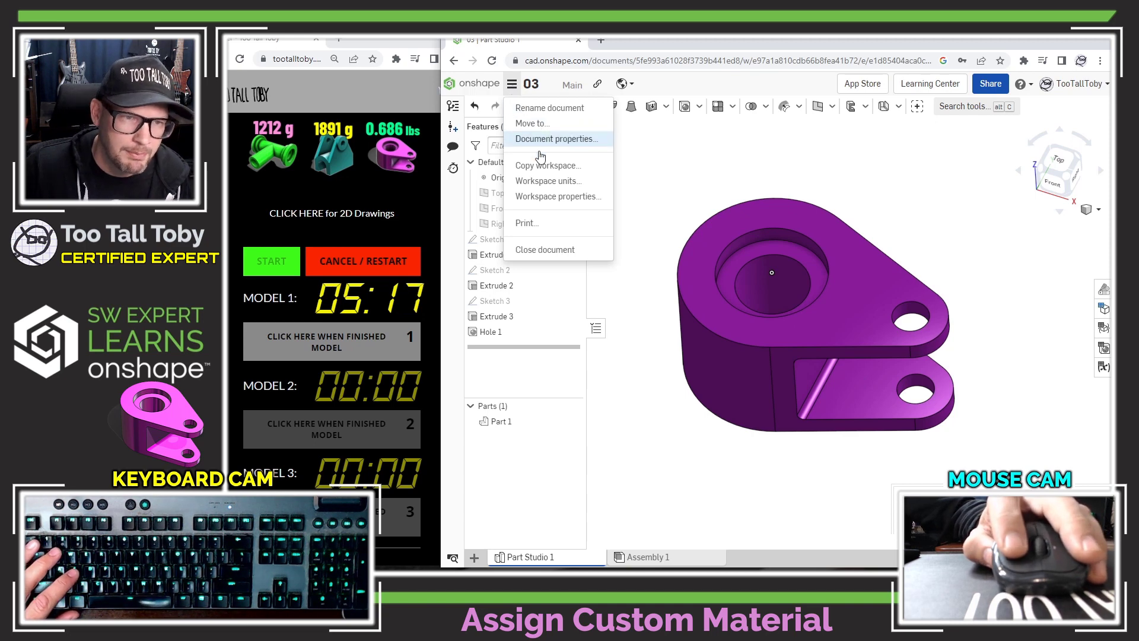
{"action": "left_click", "coordinate": [541, 181]}
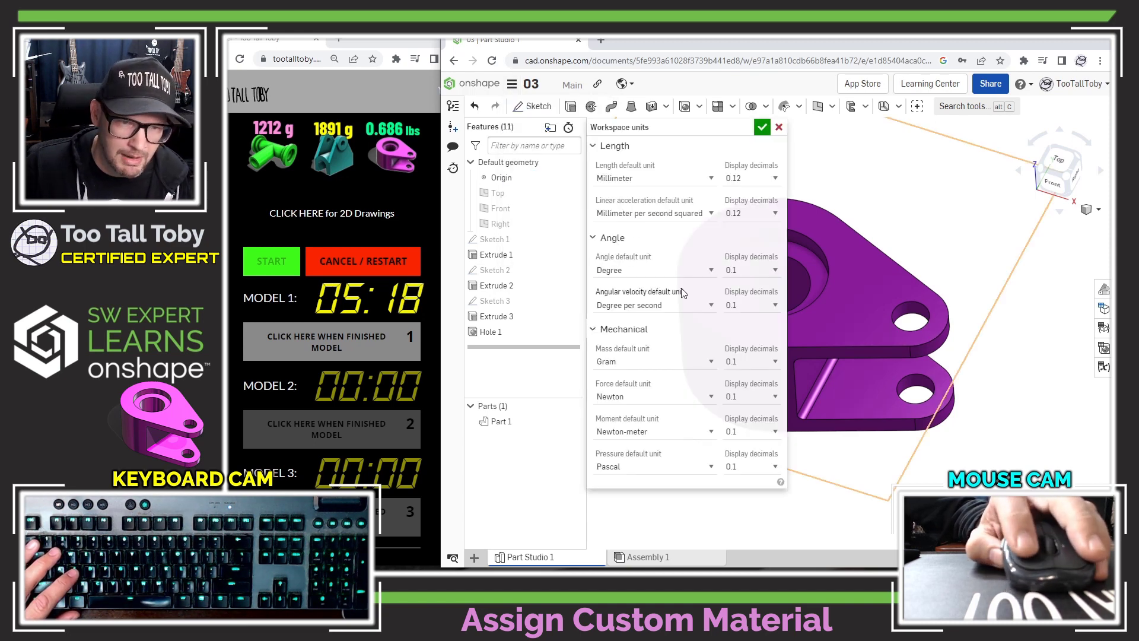
{"action": "left_click", "coordinate": [706, 363]}
{"action": "left_click", "coordinate": [688, 413]}
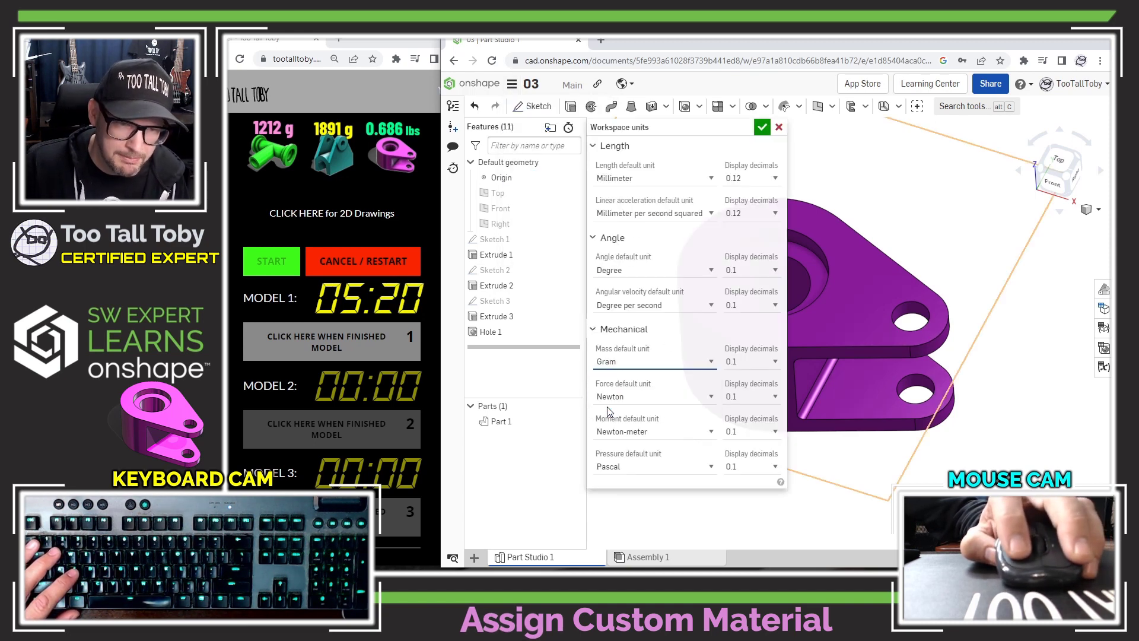
{"action": "left_click", "coordinate": [762, 129]}
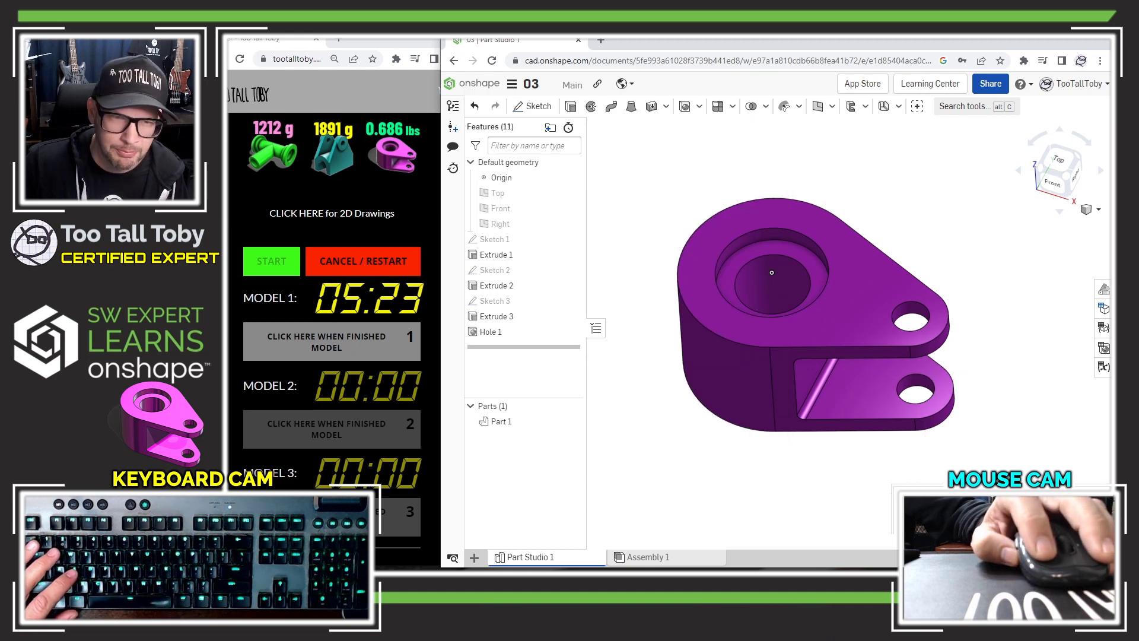
- Check Part 1's mass against the 0.686 lb answer, stop Model 1's timer at 5:31, and widen the page
{"action": "left_click", "coordinate": [883, 335]}
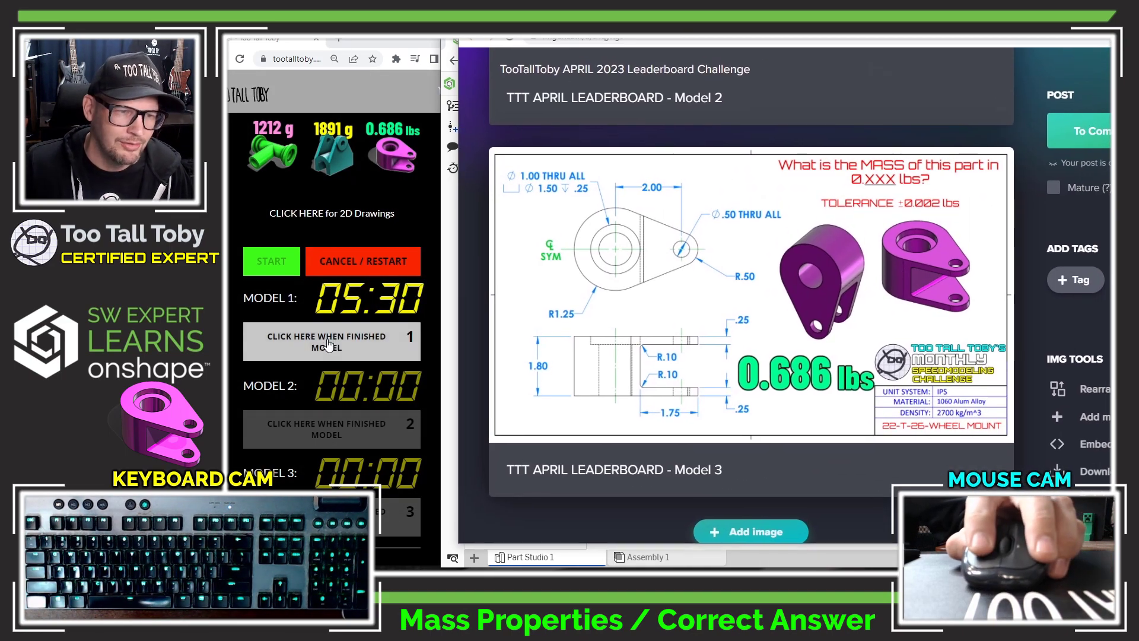
{"action": "left_click", "coordinate": [359, 341]}
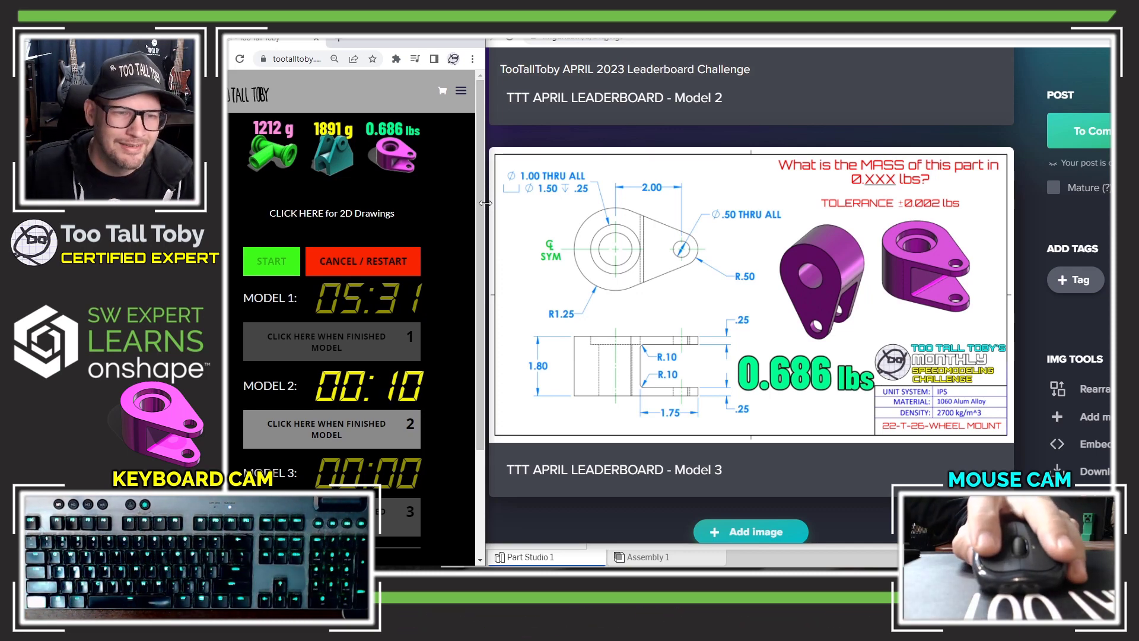
{"action": "left_click_drag", "start_coordinate": [483, 205], "coordinate": [1093, 237]}
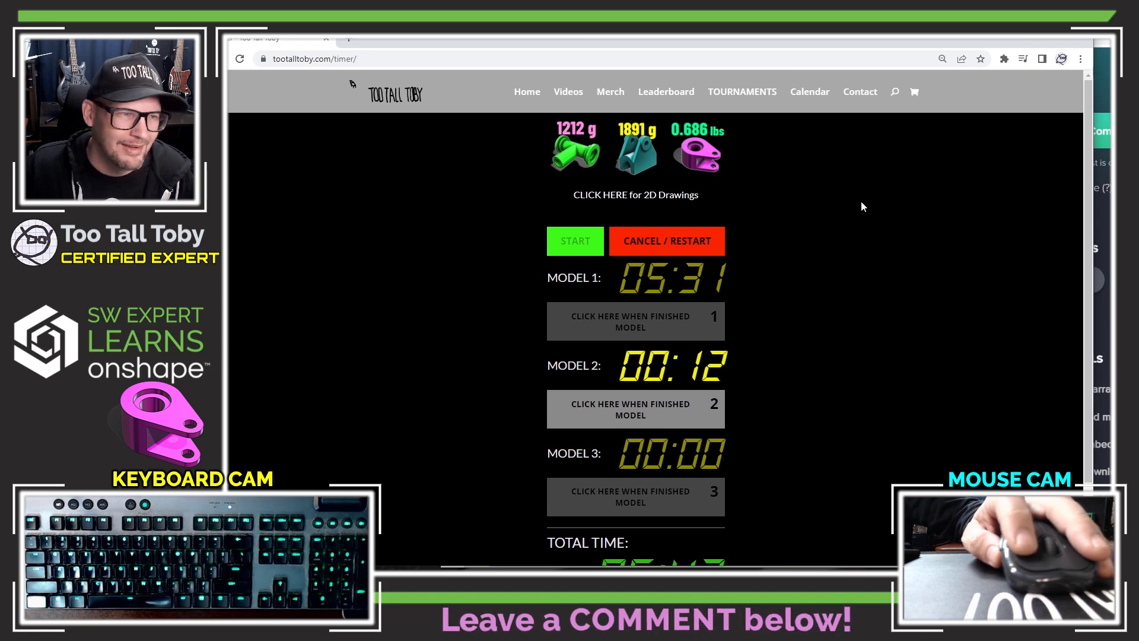